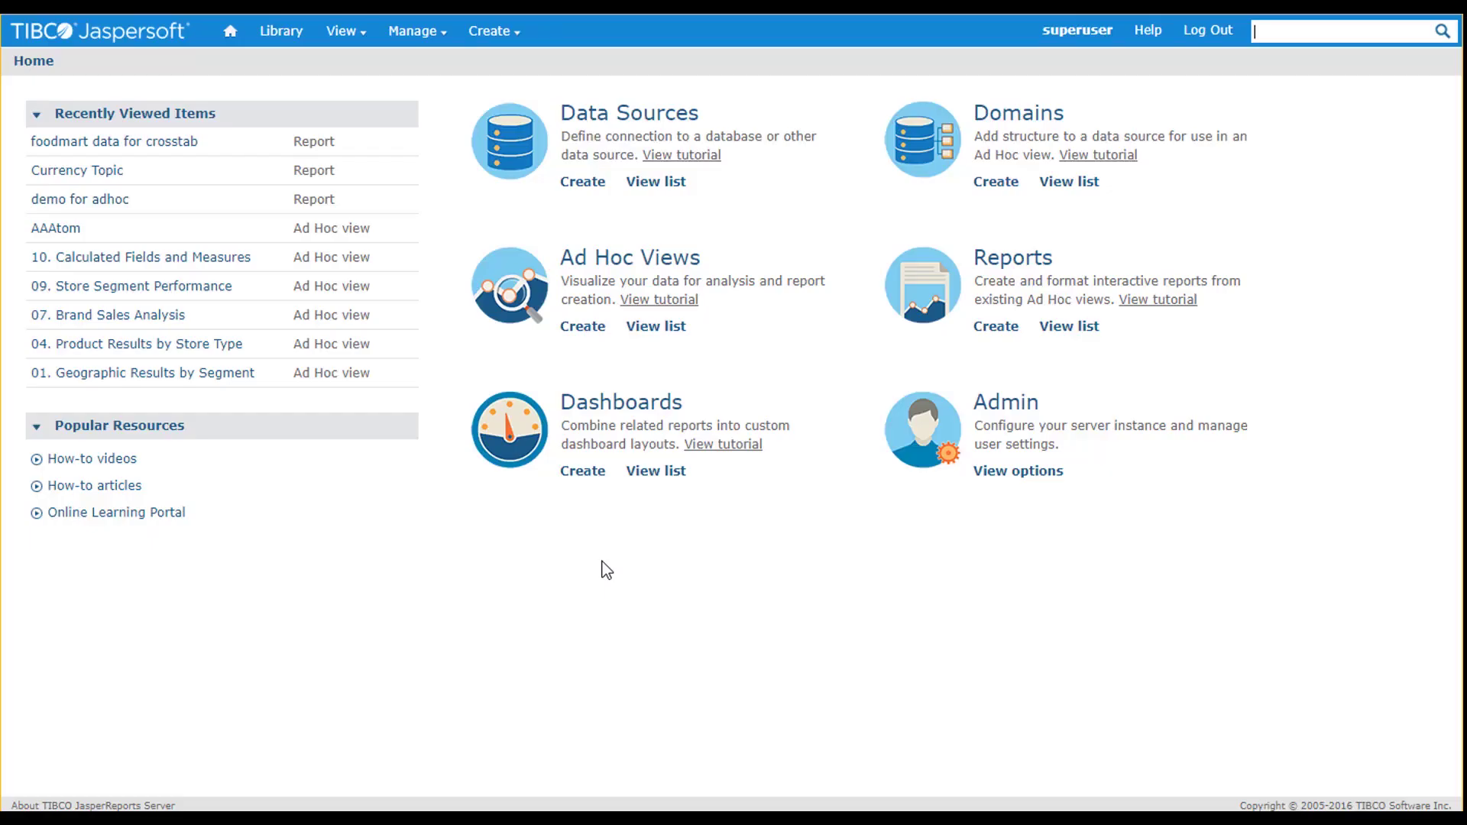
Start a new Ad Hoc View, search 'foo', and choose the 'foodmart data for crosstab' topic
click(583, 327)
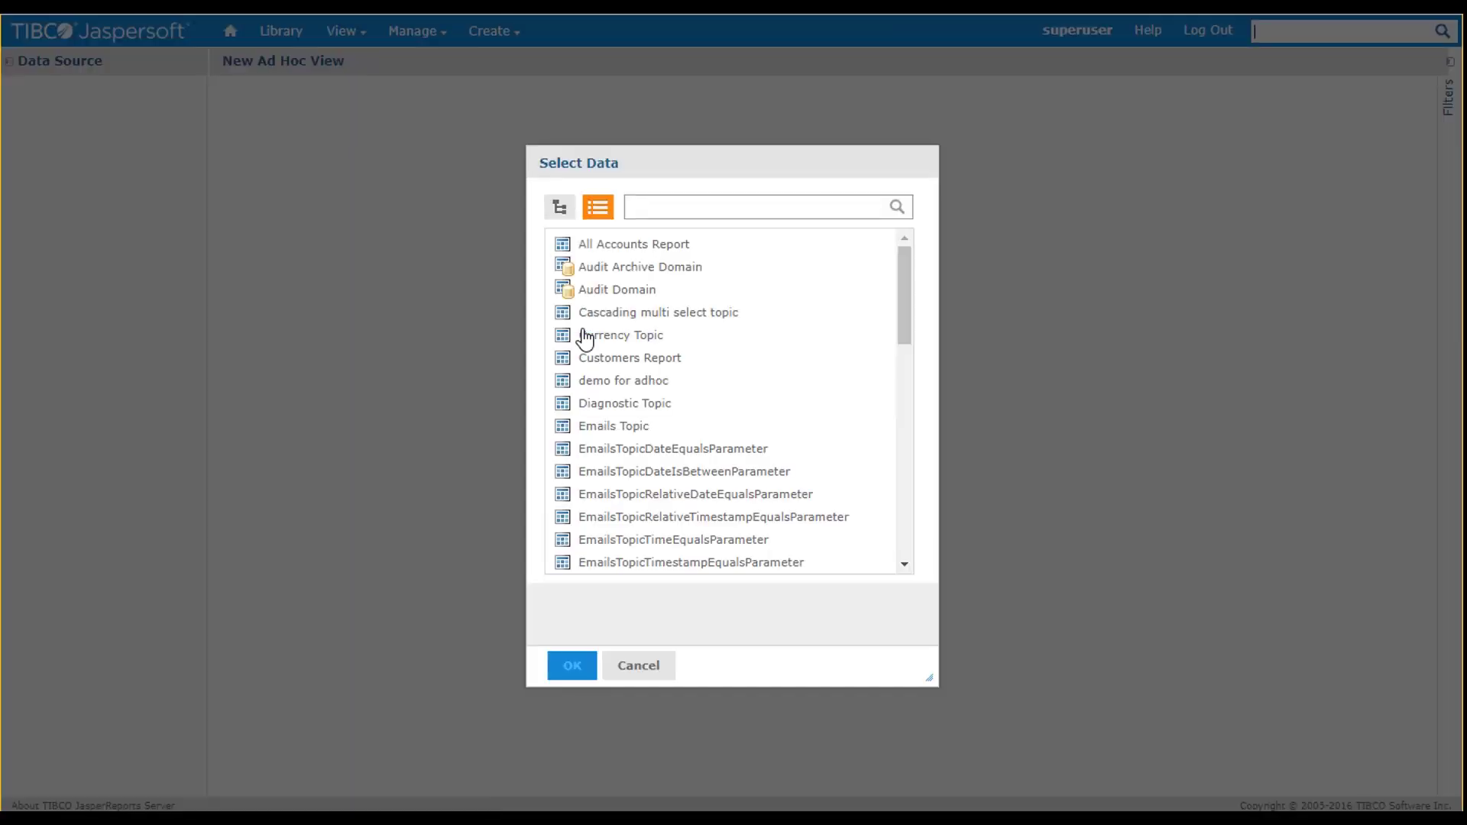
click(573, 208)
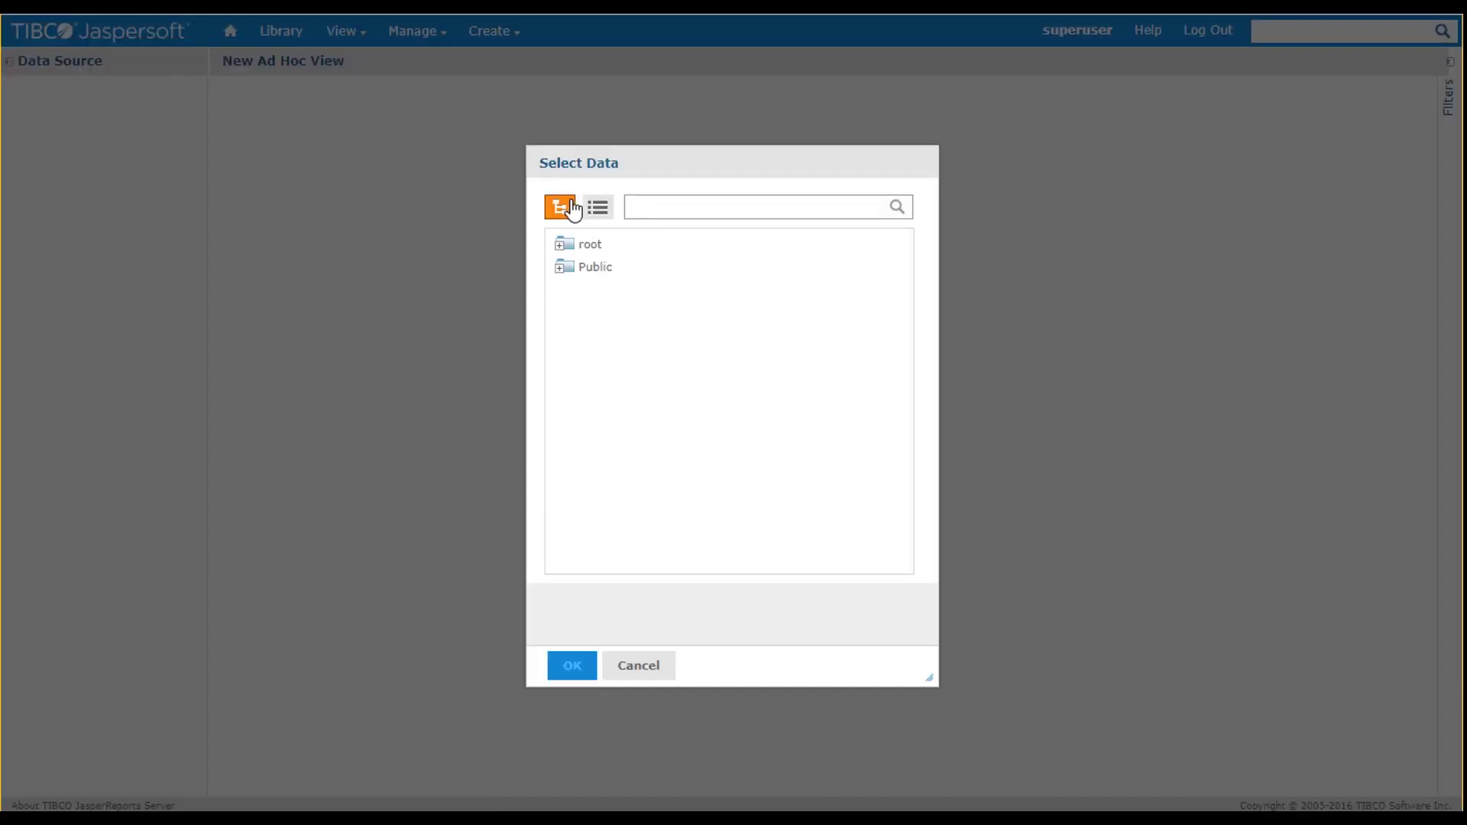
click(565, 274)
click(585, 360)
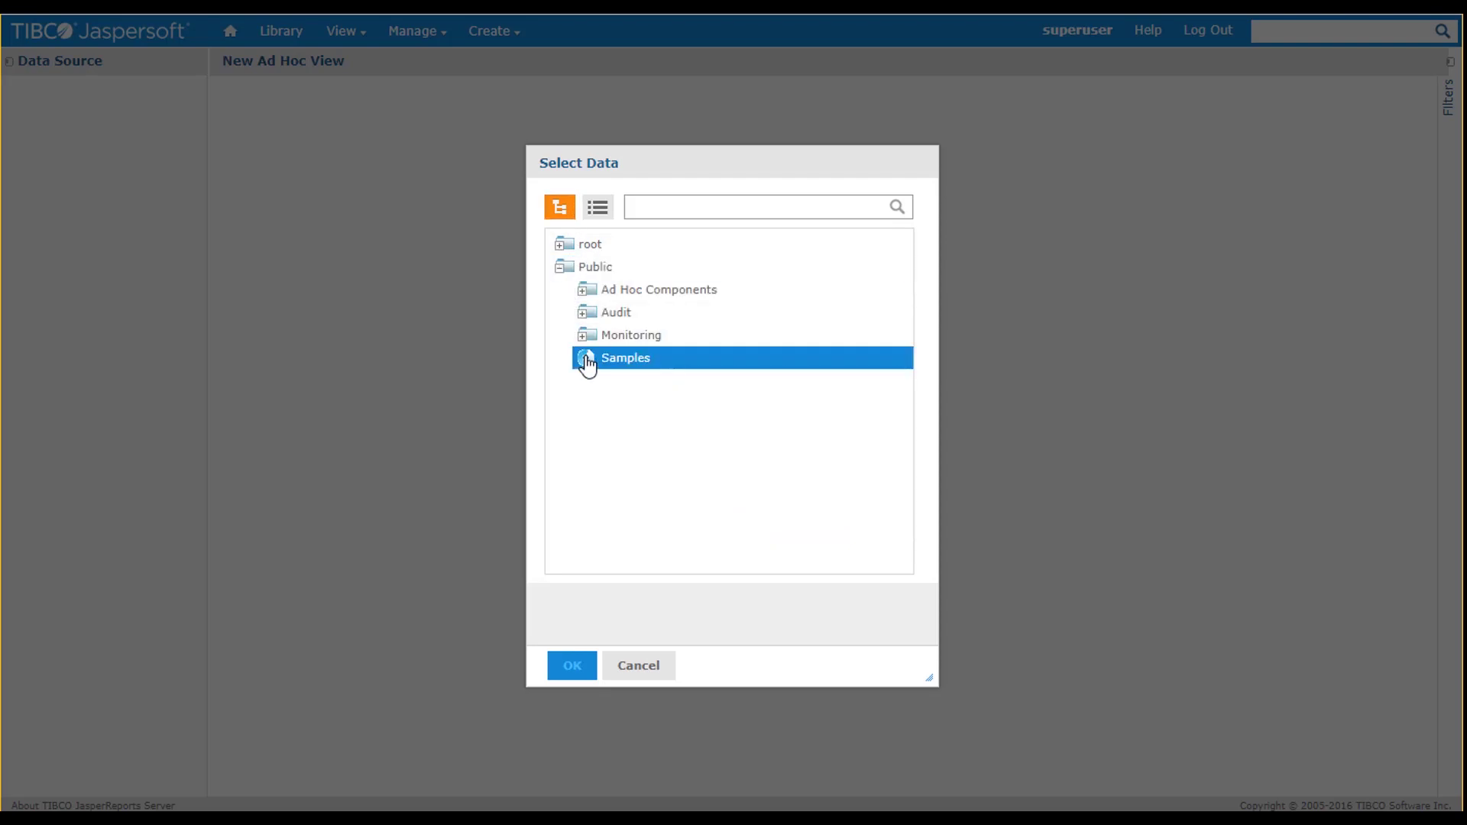
click(599, 207)
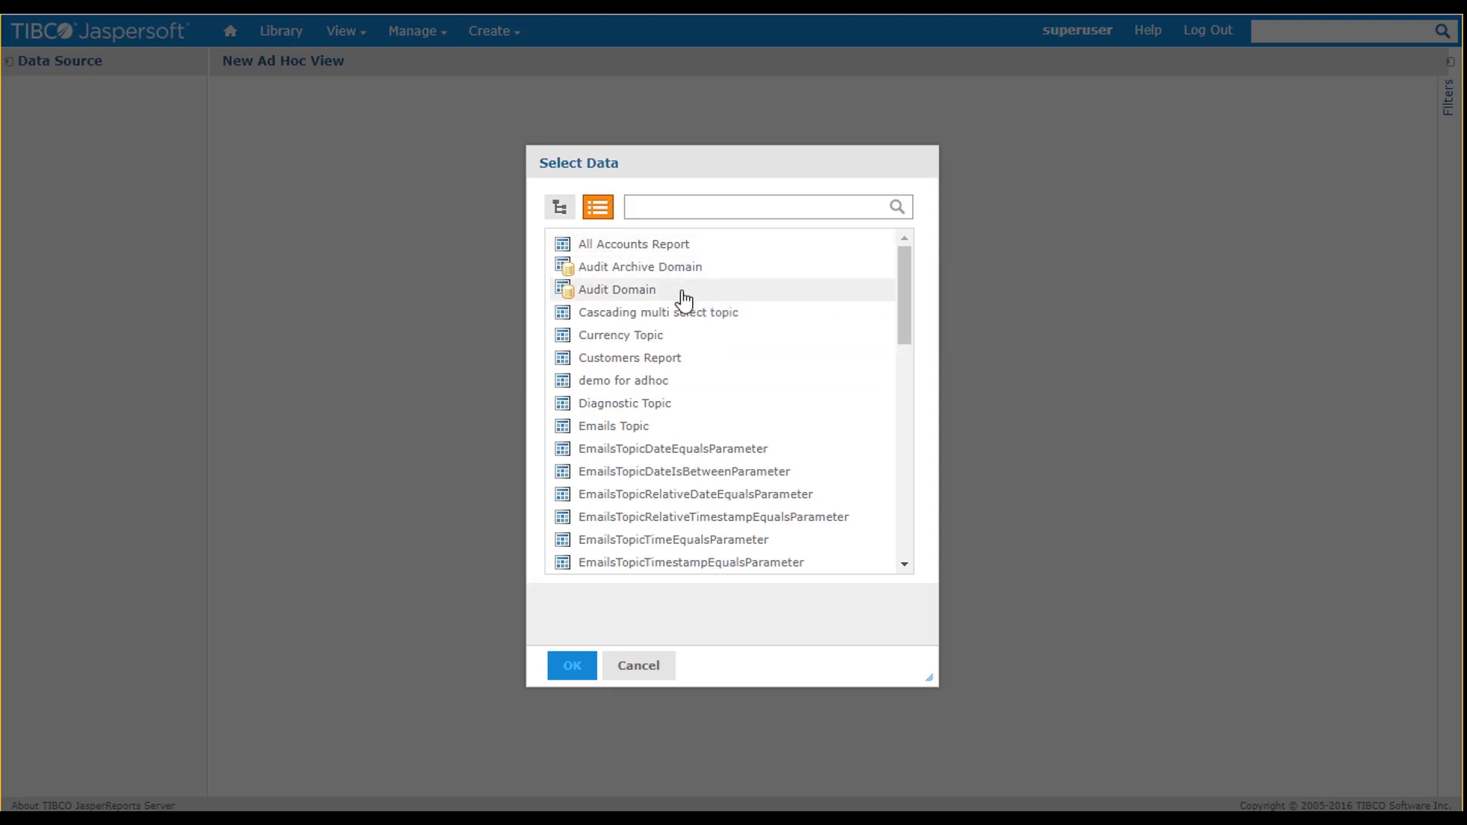
click(731, 208)
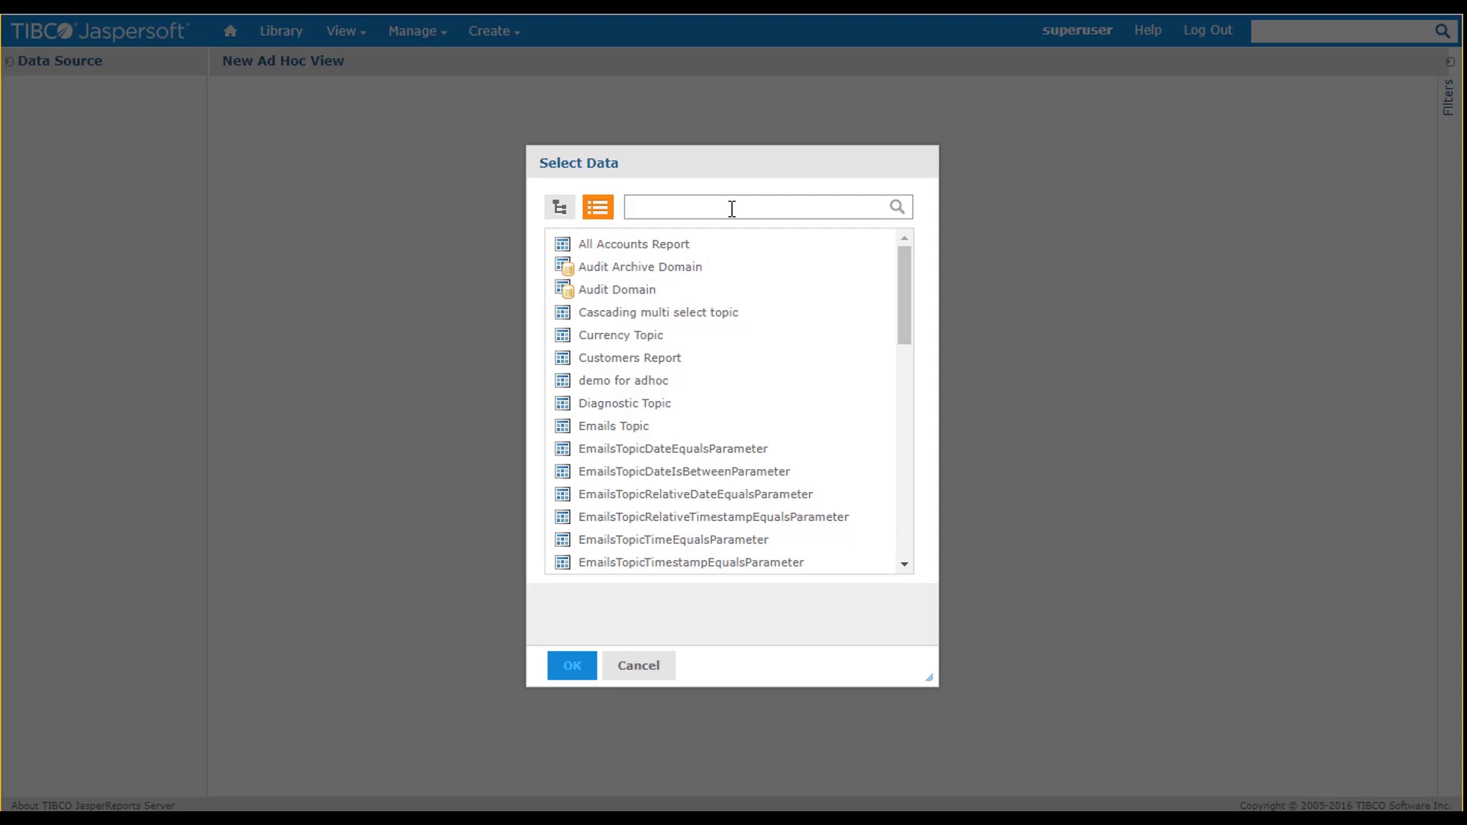
text(food)
key(Return)
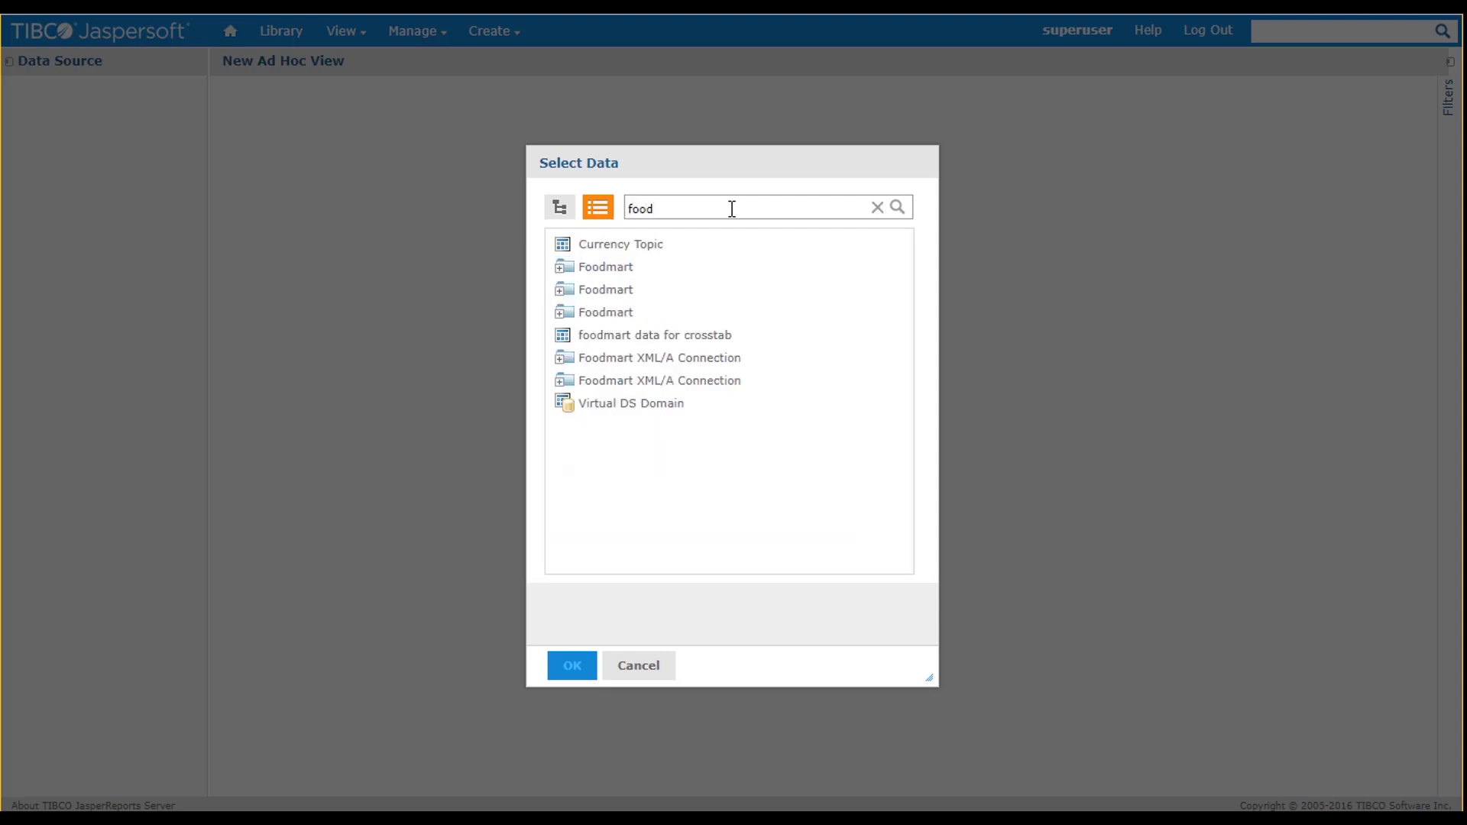
click(696, 337)
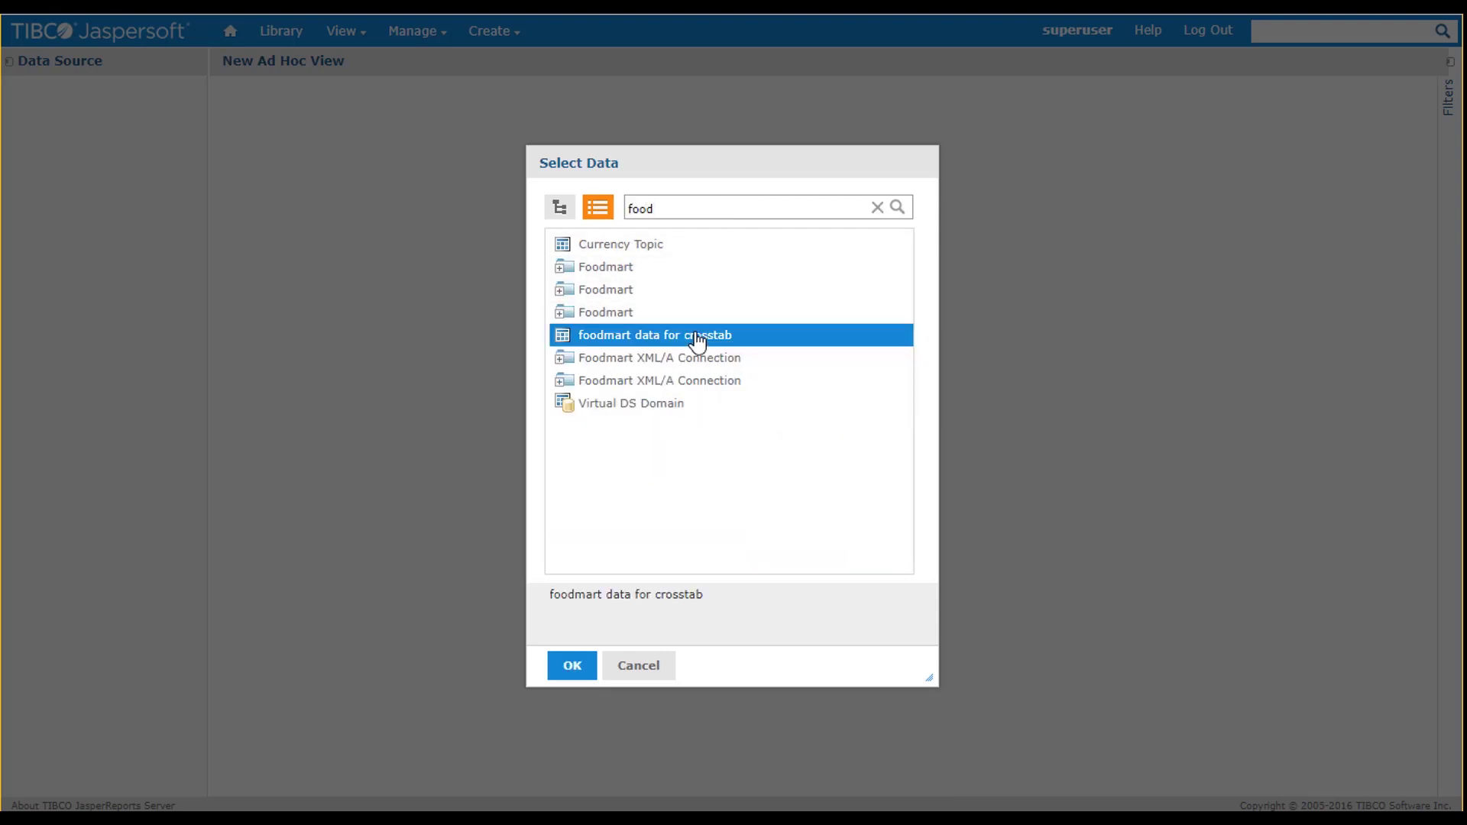
Open the view editor and add Store Sales and Store Cost to the columns
click(583, 676)
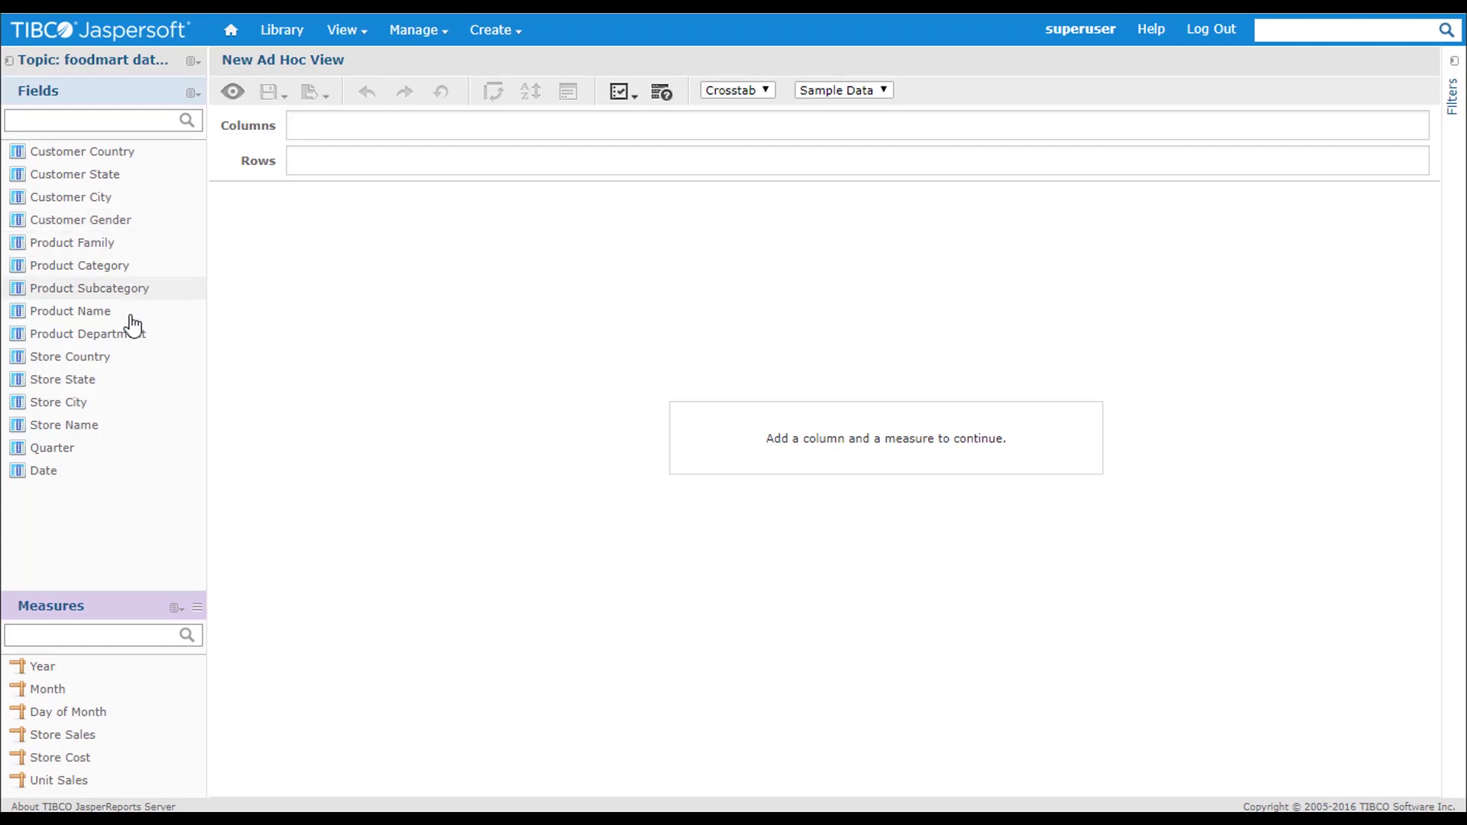
click(95, 738)
ctrl+click(95, 760)
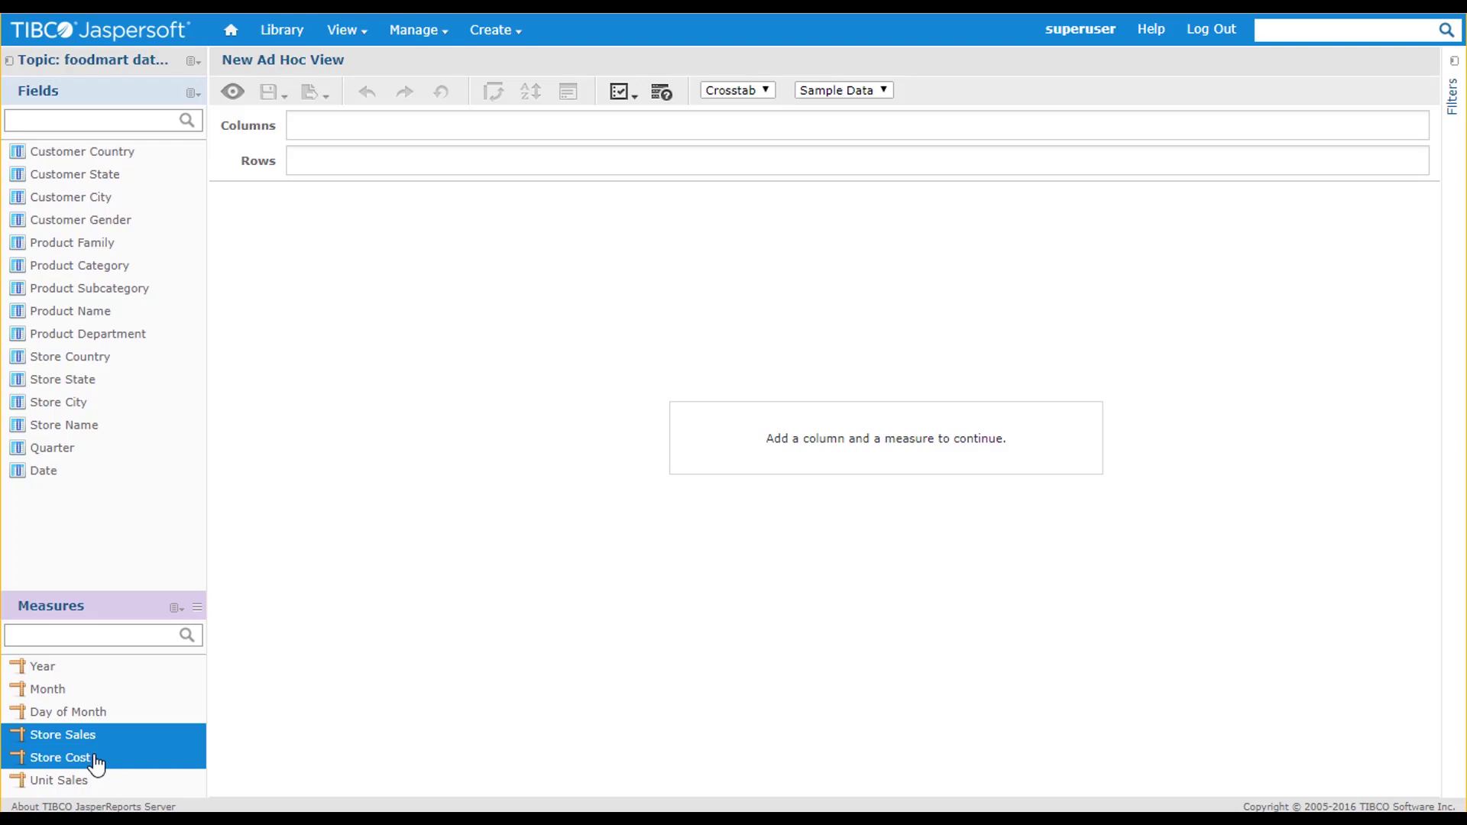
drag(95, 763, 461, 126)
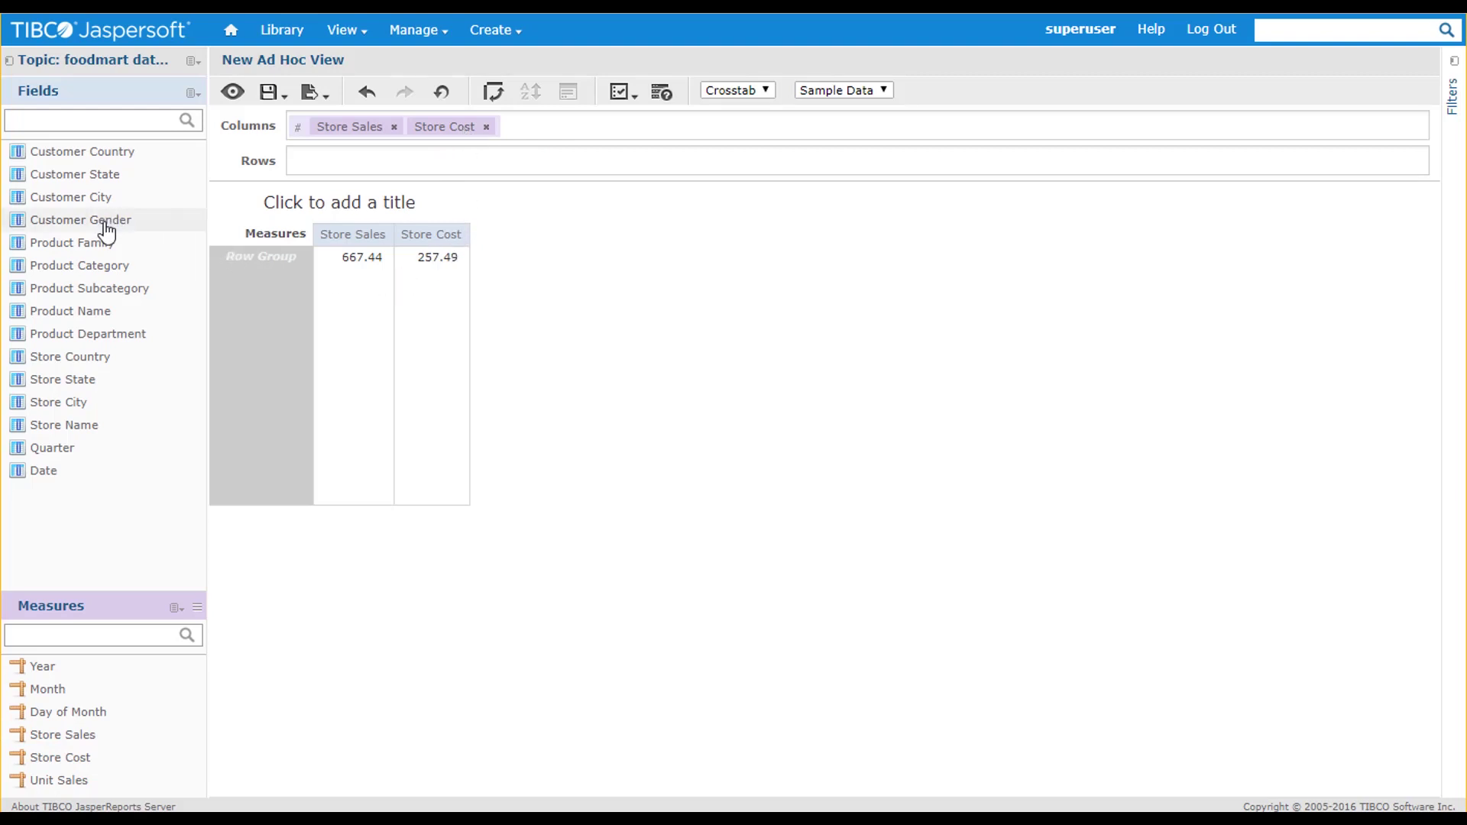
Add Customer Gender to columns, and Customer Country then Store Name to rows
drag(104, 221, 292, 126)
drag(148, 154, 302, 173)
drag(85, 426, 466, 167)
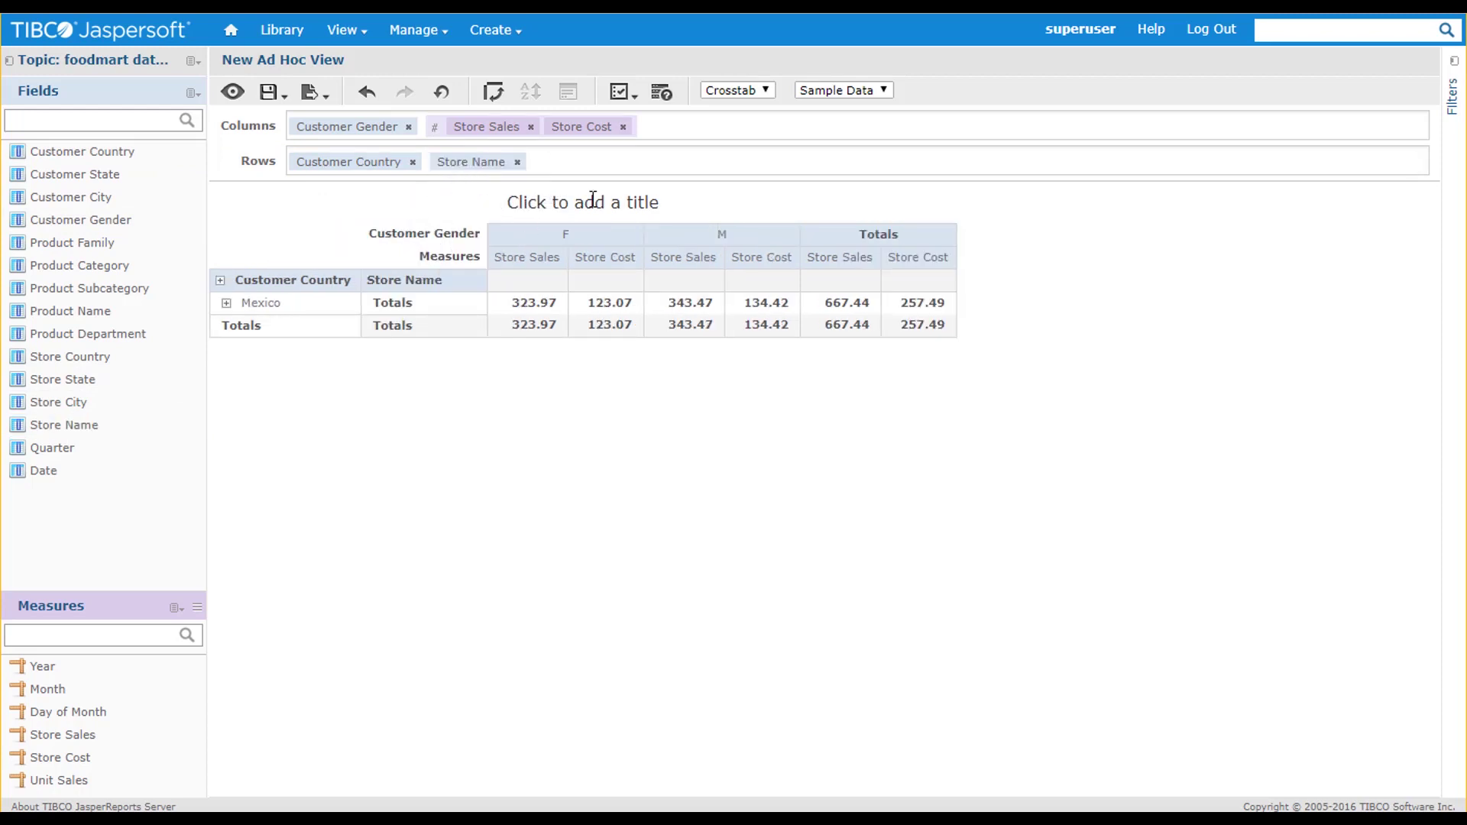
Load Full Data and expand every country, collapsing and re-expanding Canada and Mexico
click(882, 98)
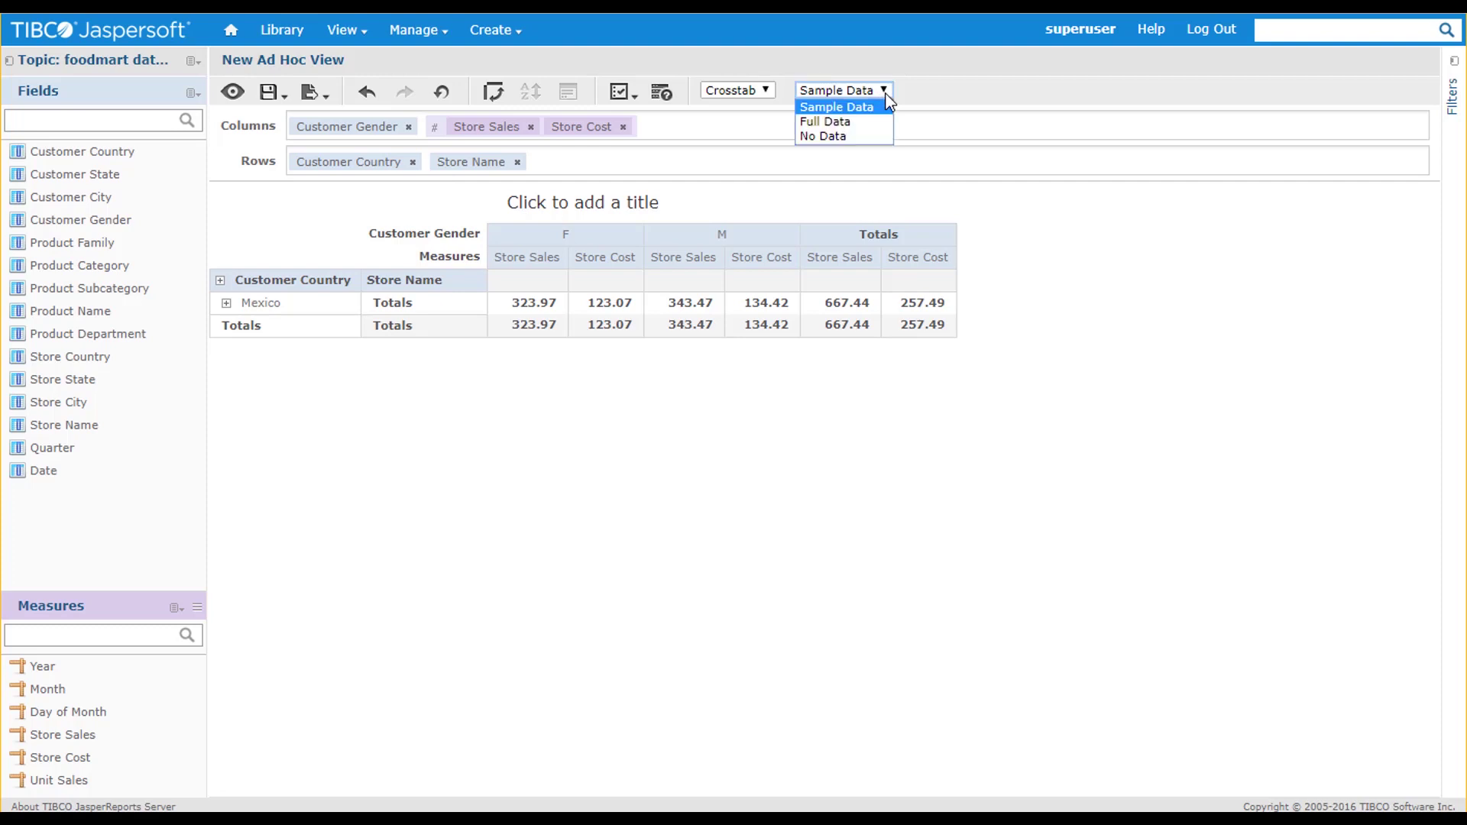
click(867, 120)
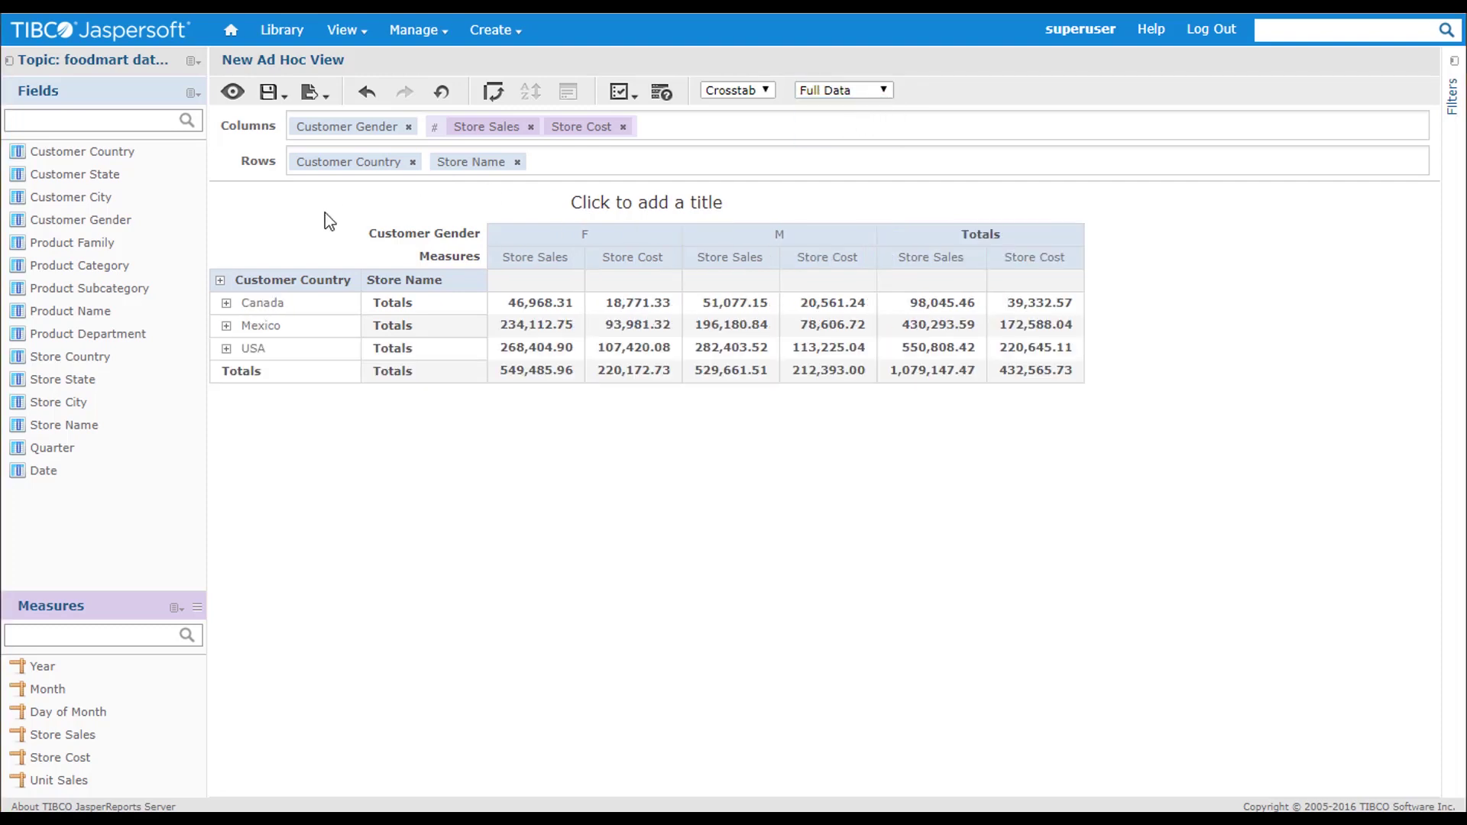
click(221, 282)
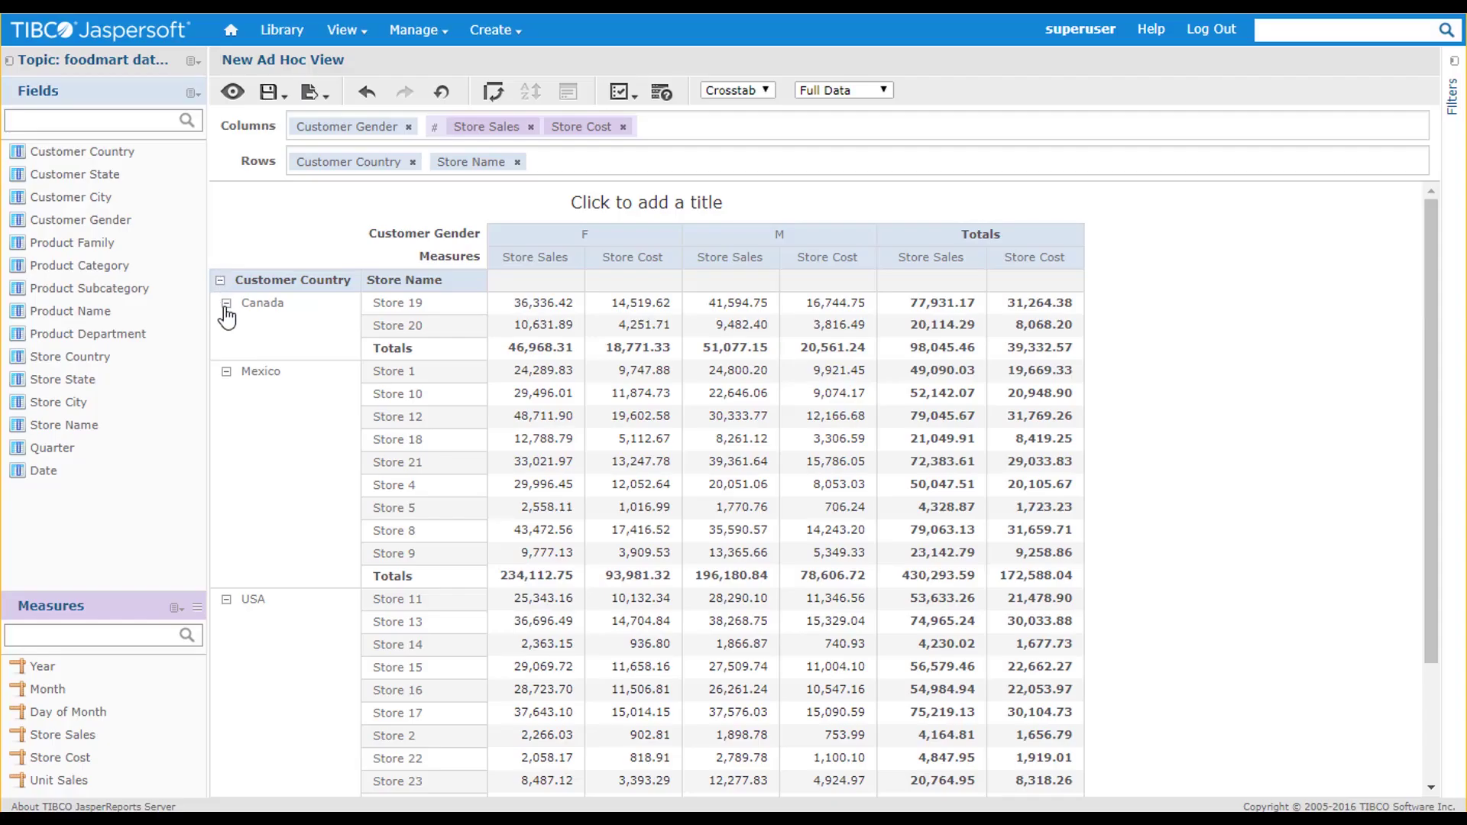
click(226, 305)
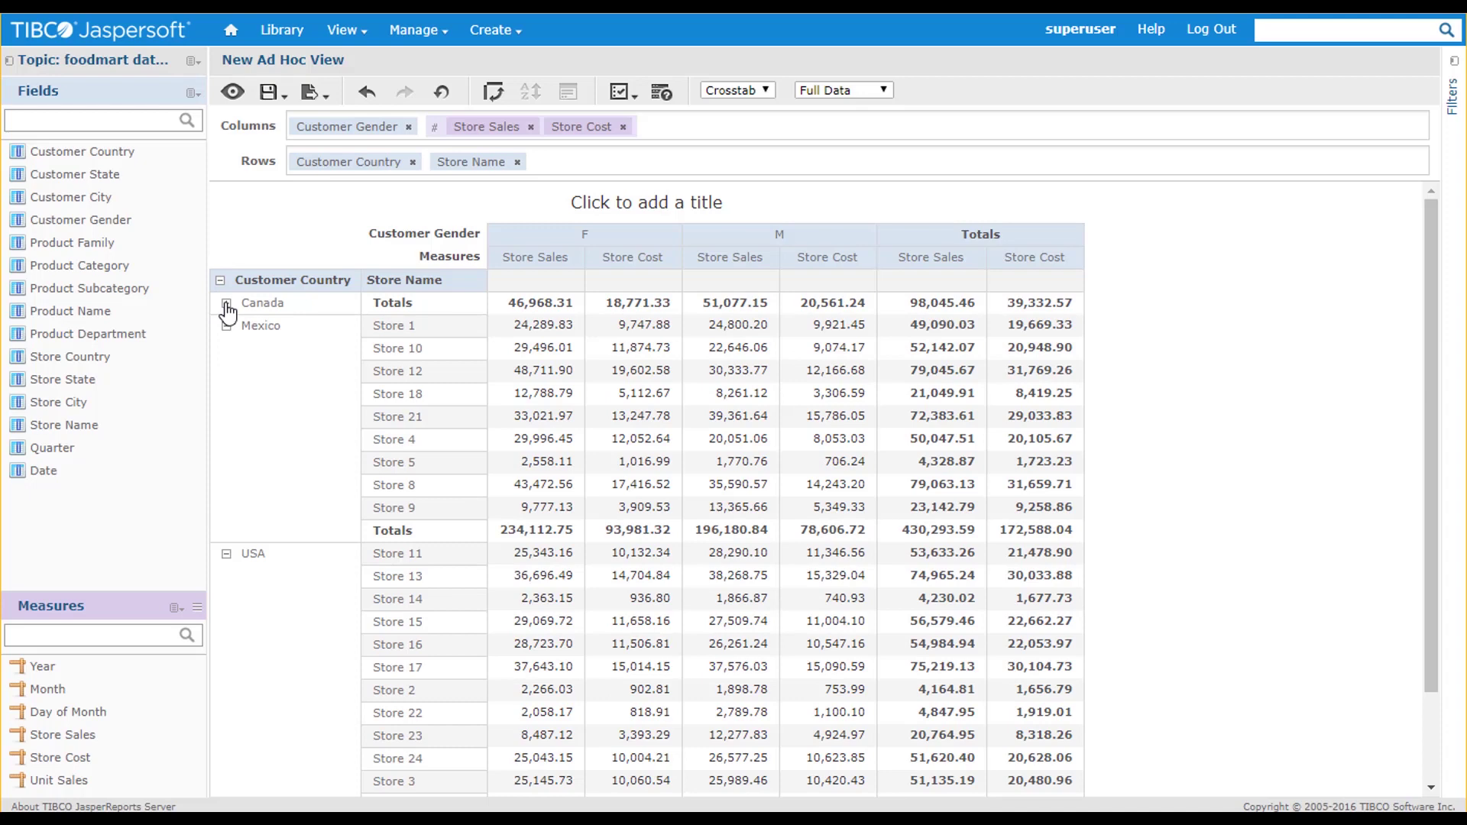
click(226, 327)
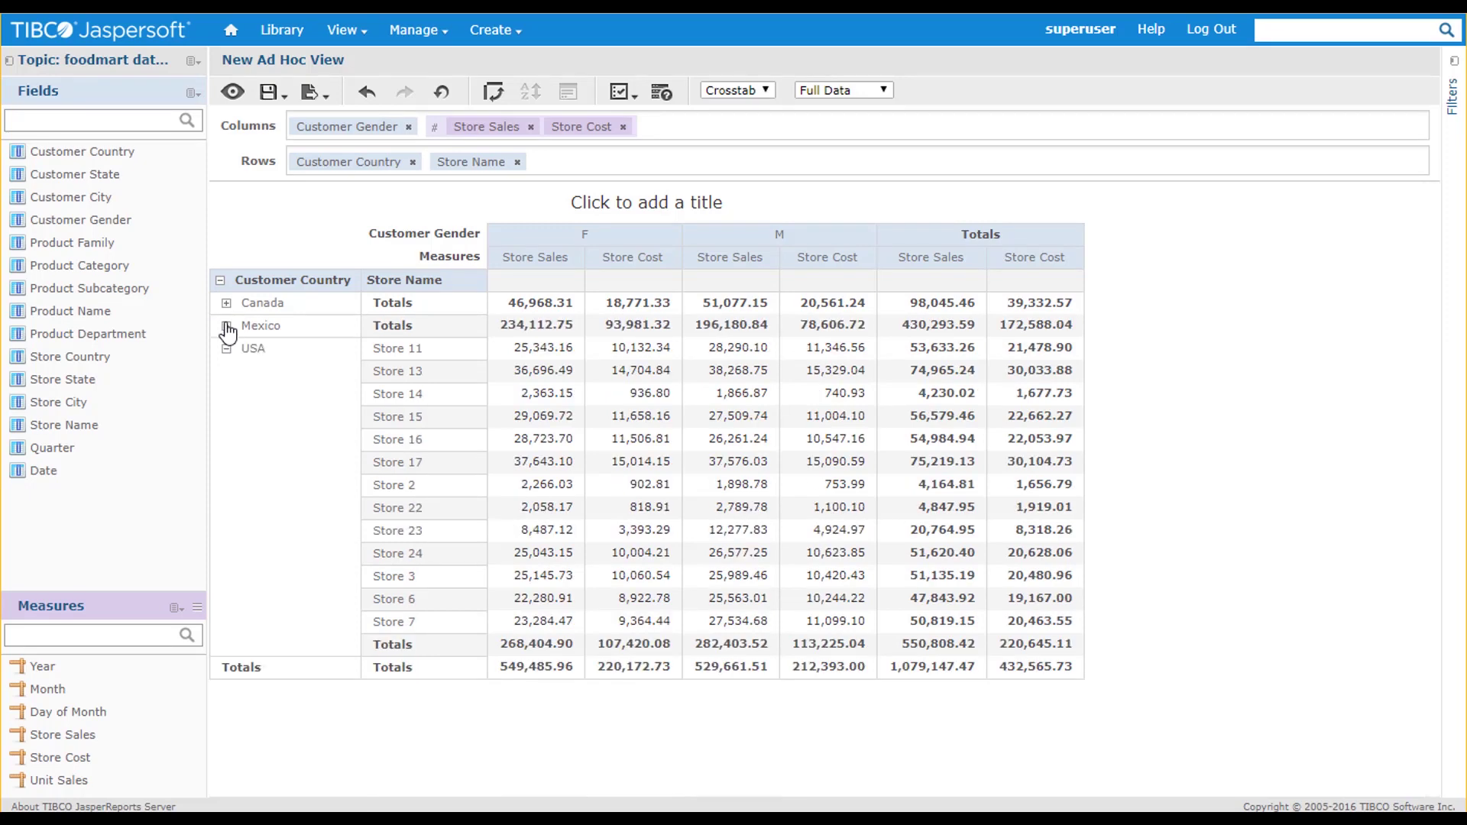
click(227, 305)
click(226, 373)
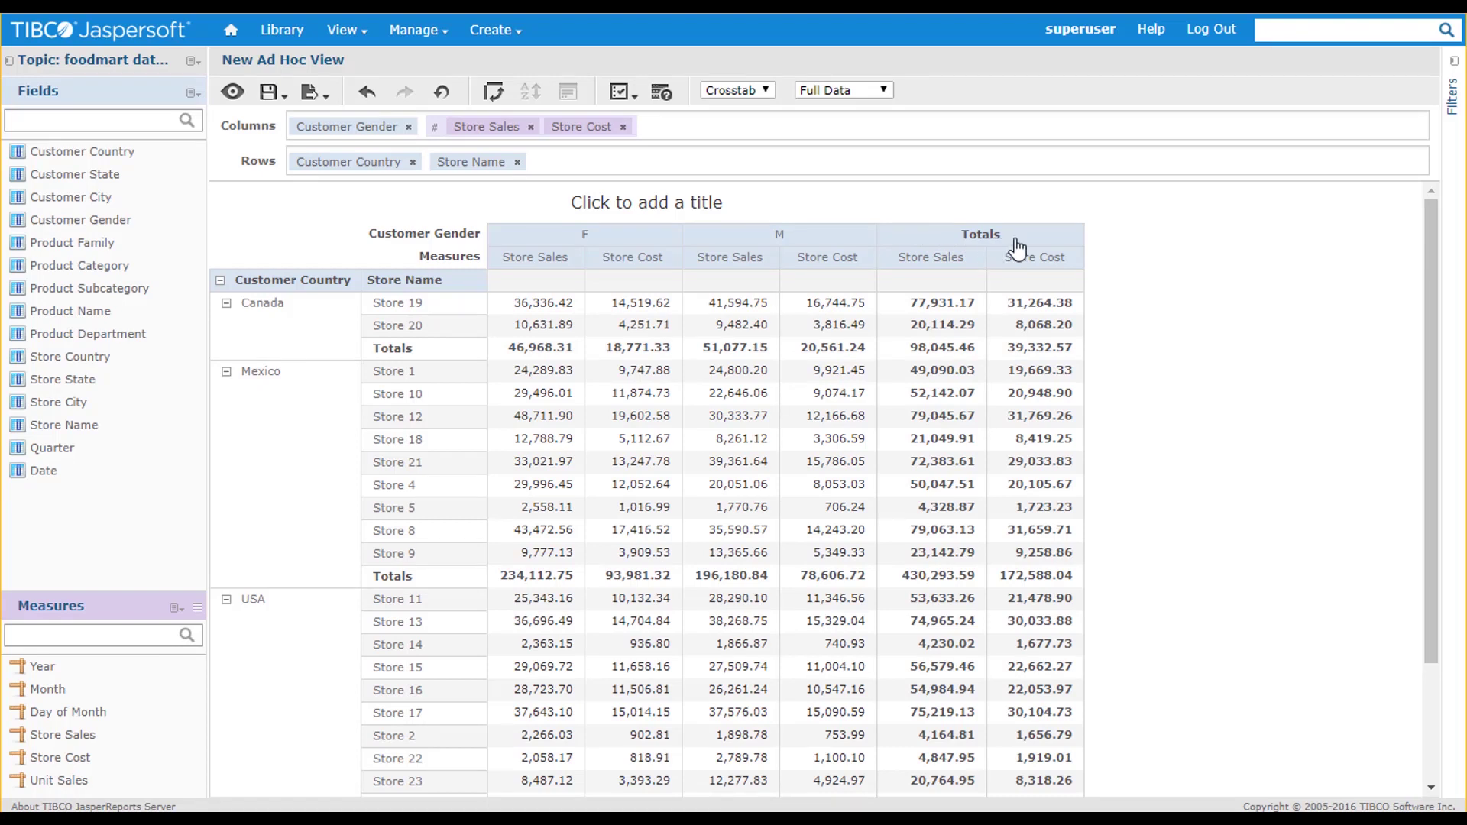
Sort stores by total Store Cost descending and Customer Country ascending
click(1031, 263)
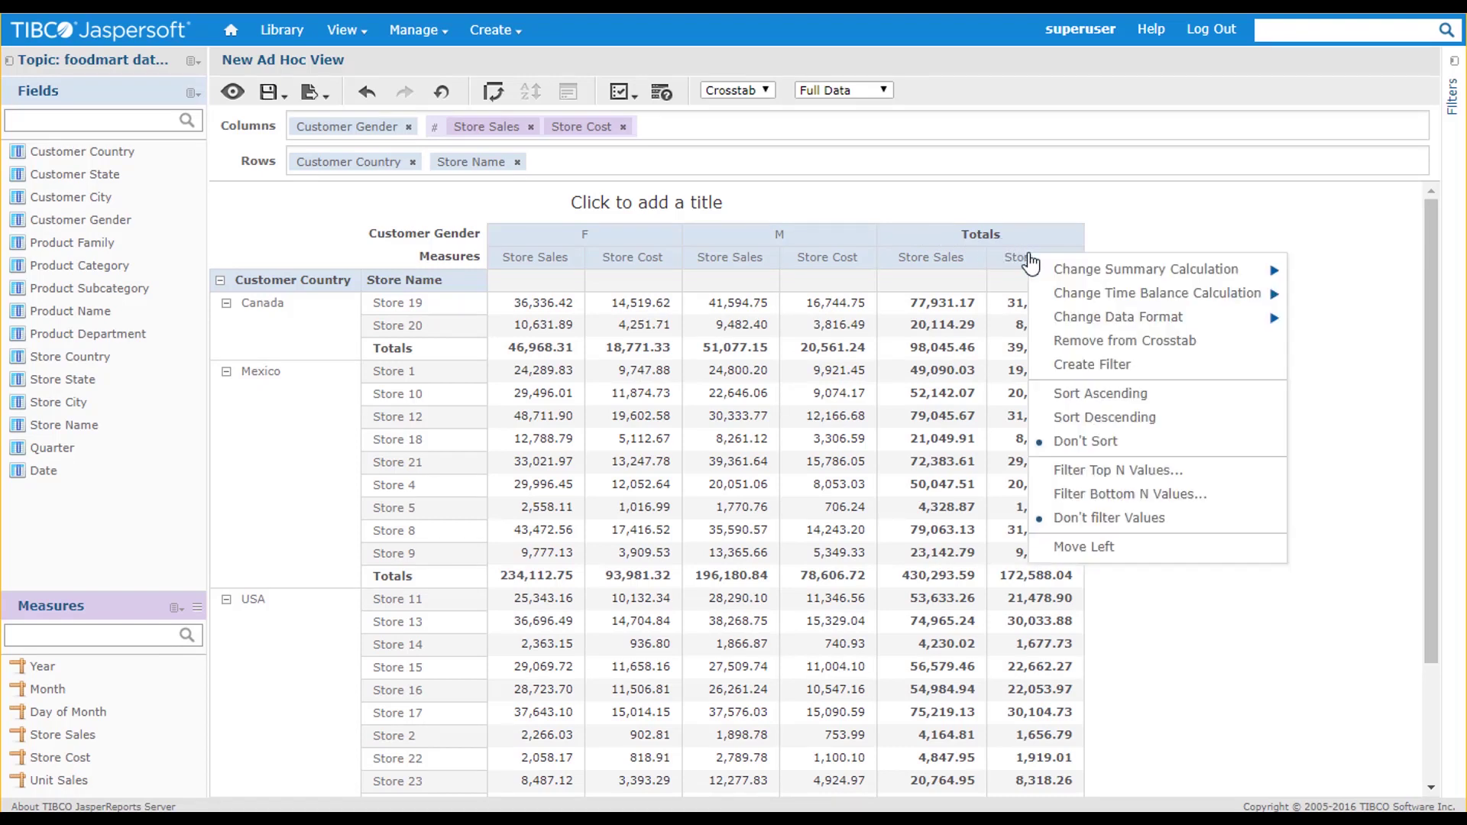
click(1081, 419)
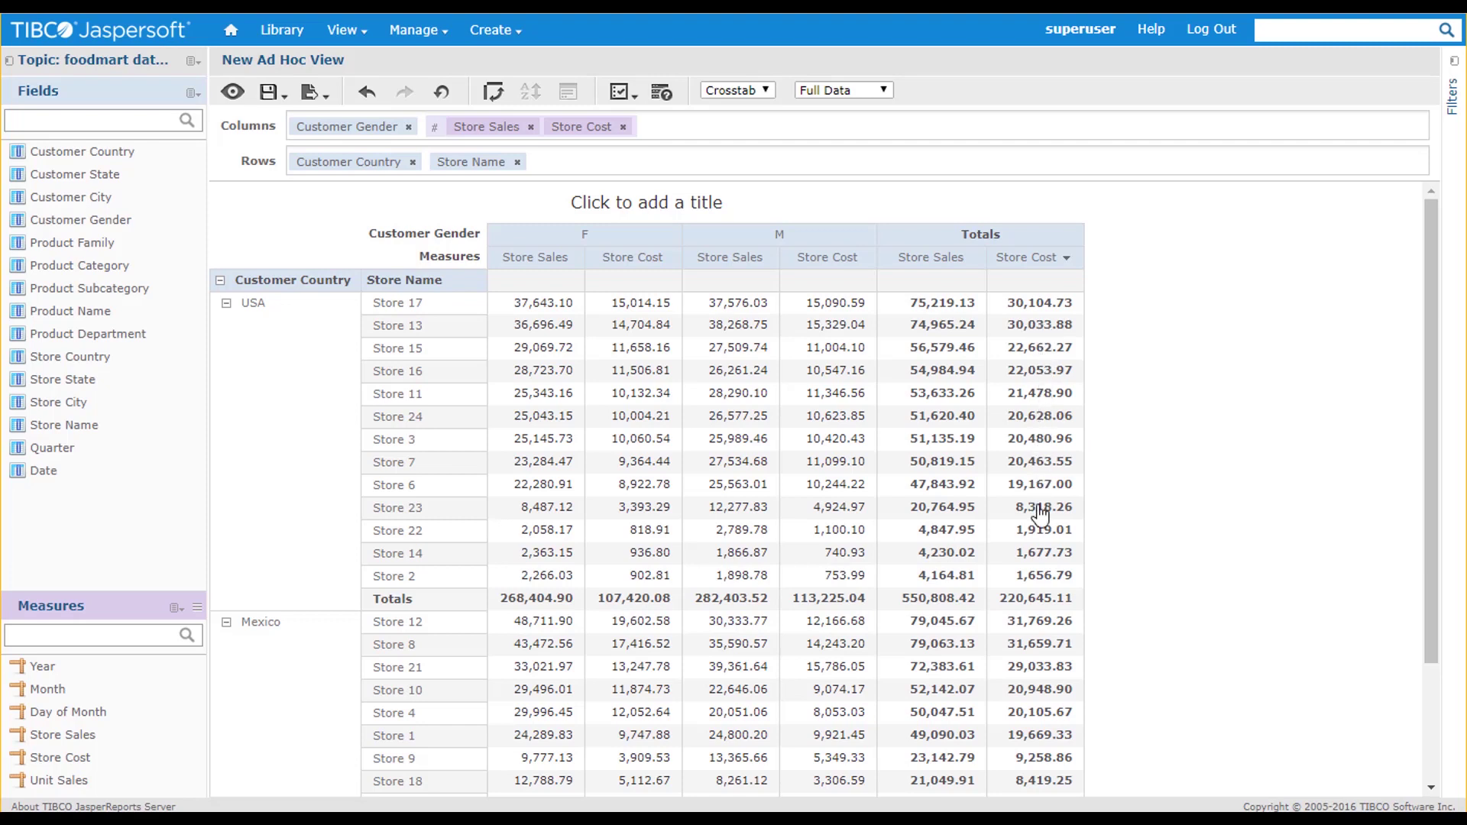
right_click(244, 281)
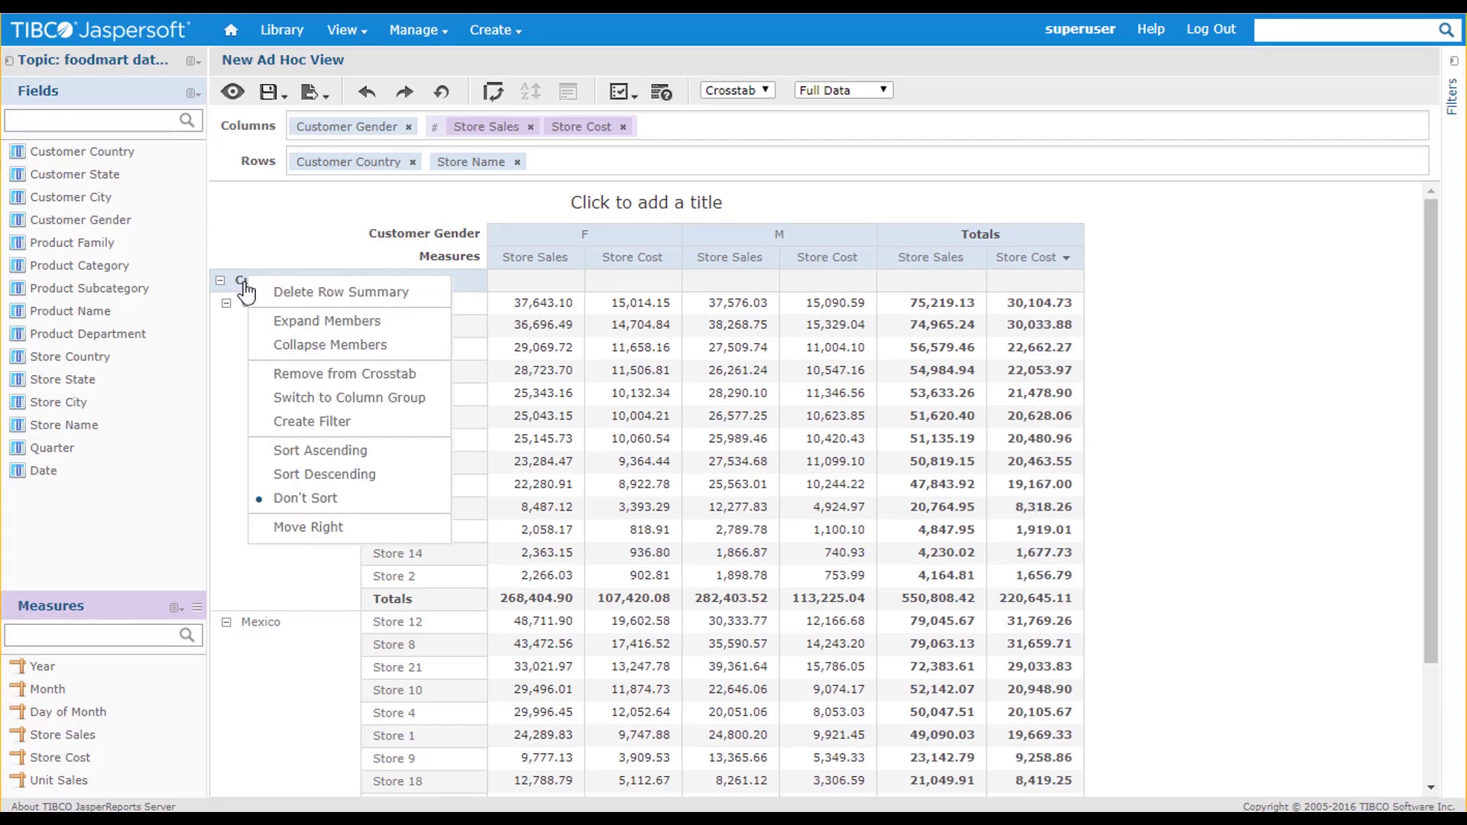
click(309, 452)
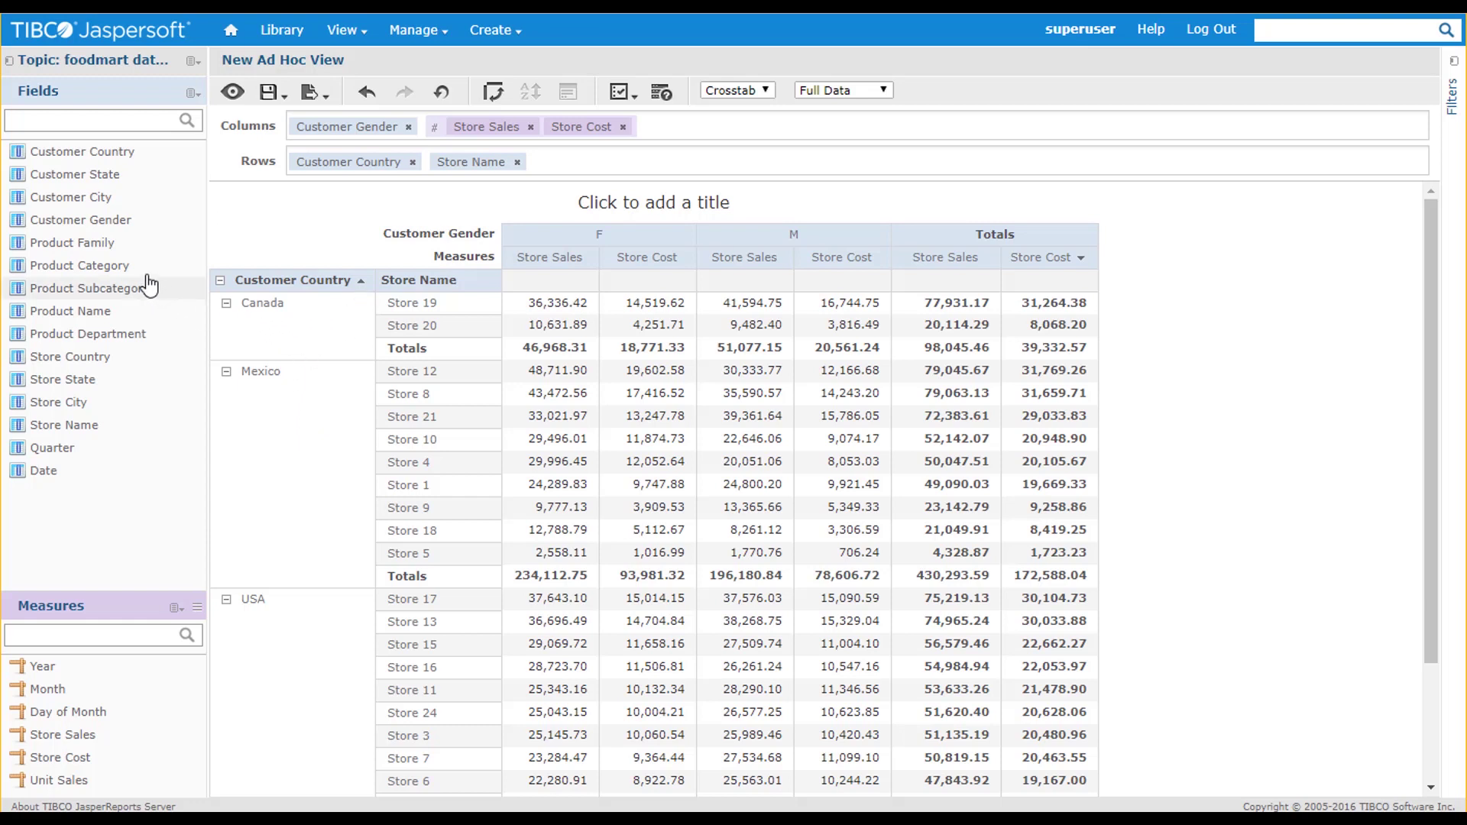
Create a Product Name filter using a list of values, with all values cleared
click(107, 313)
right_click(107, 313)
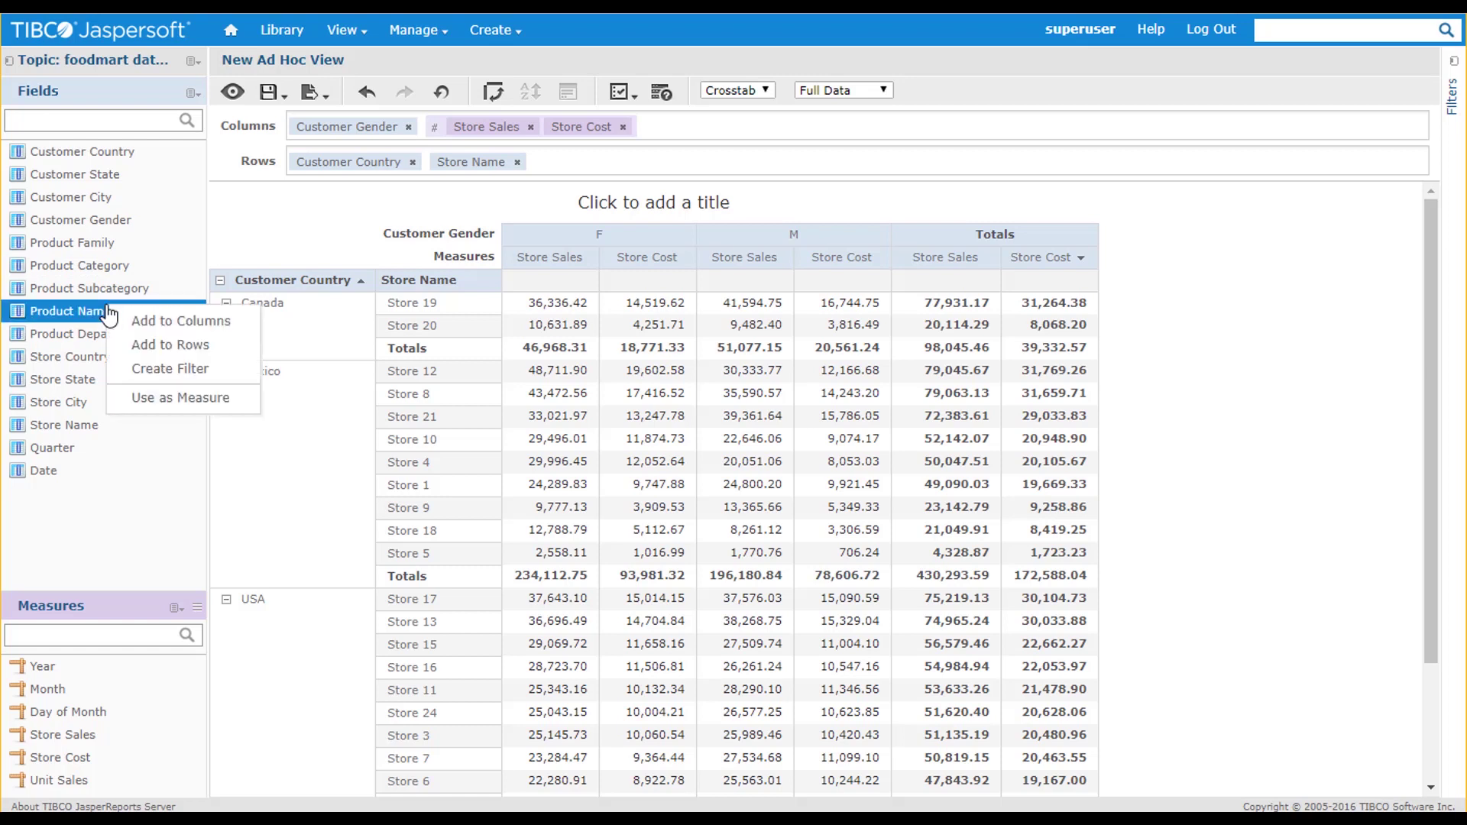
click(138, 368)
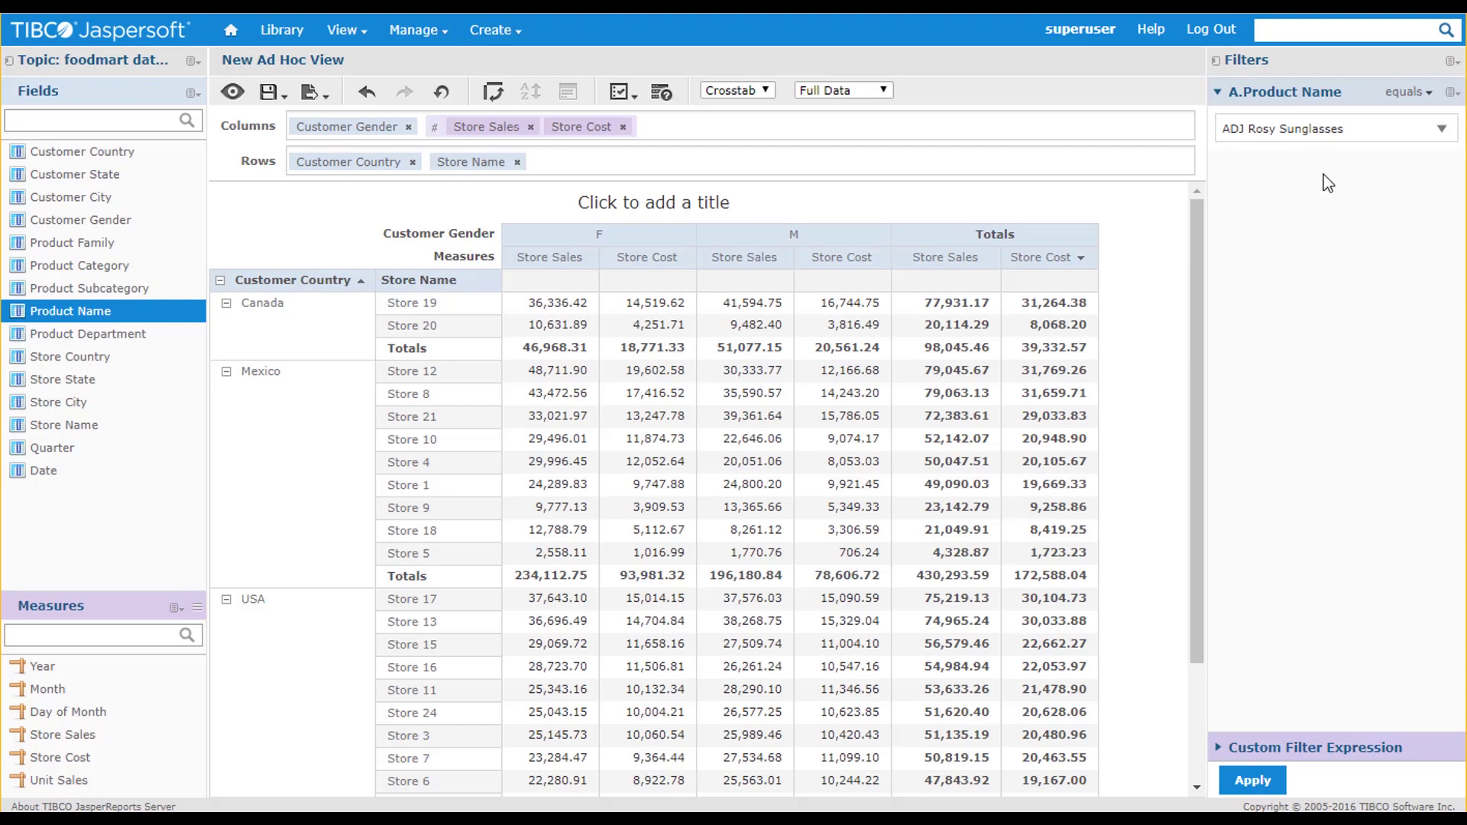
click(1409, 95)
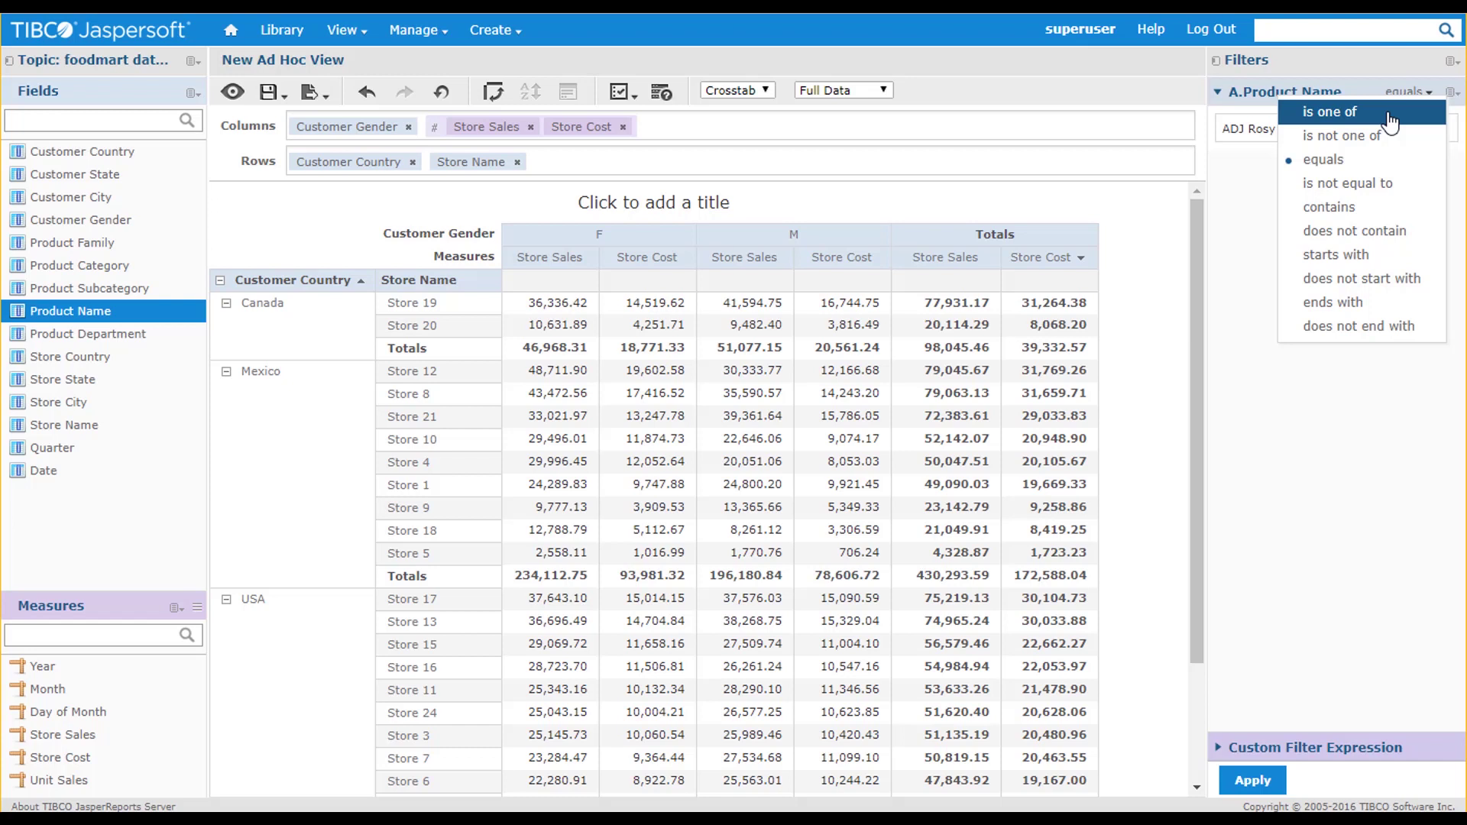
click(1389, 123)
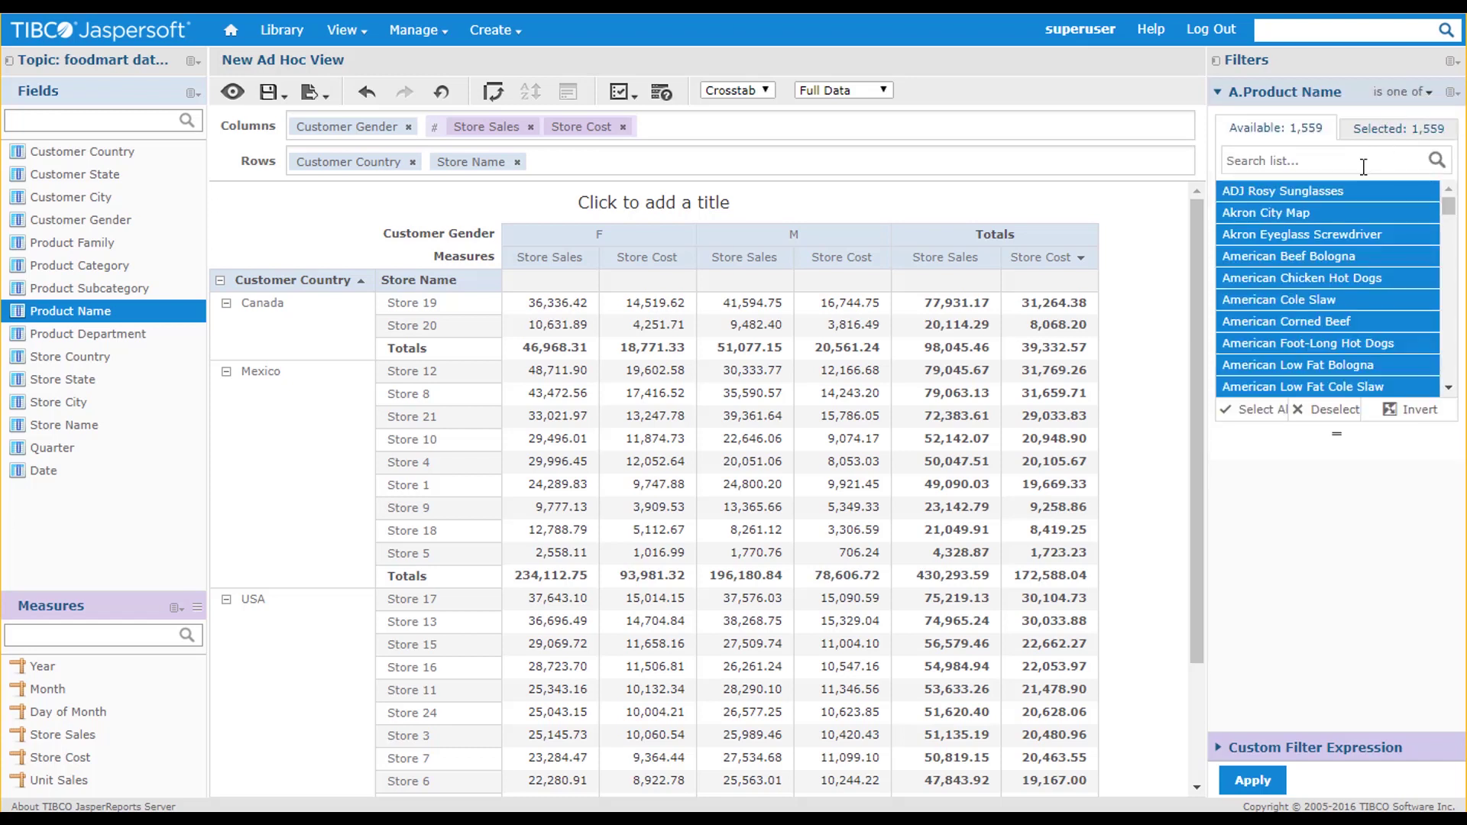
click(1324, 412)
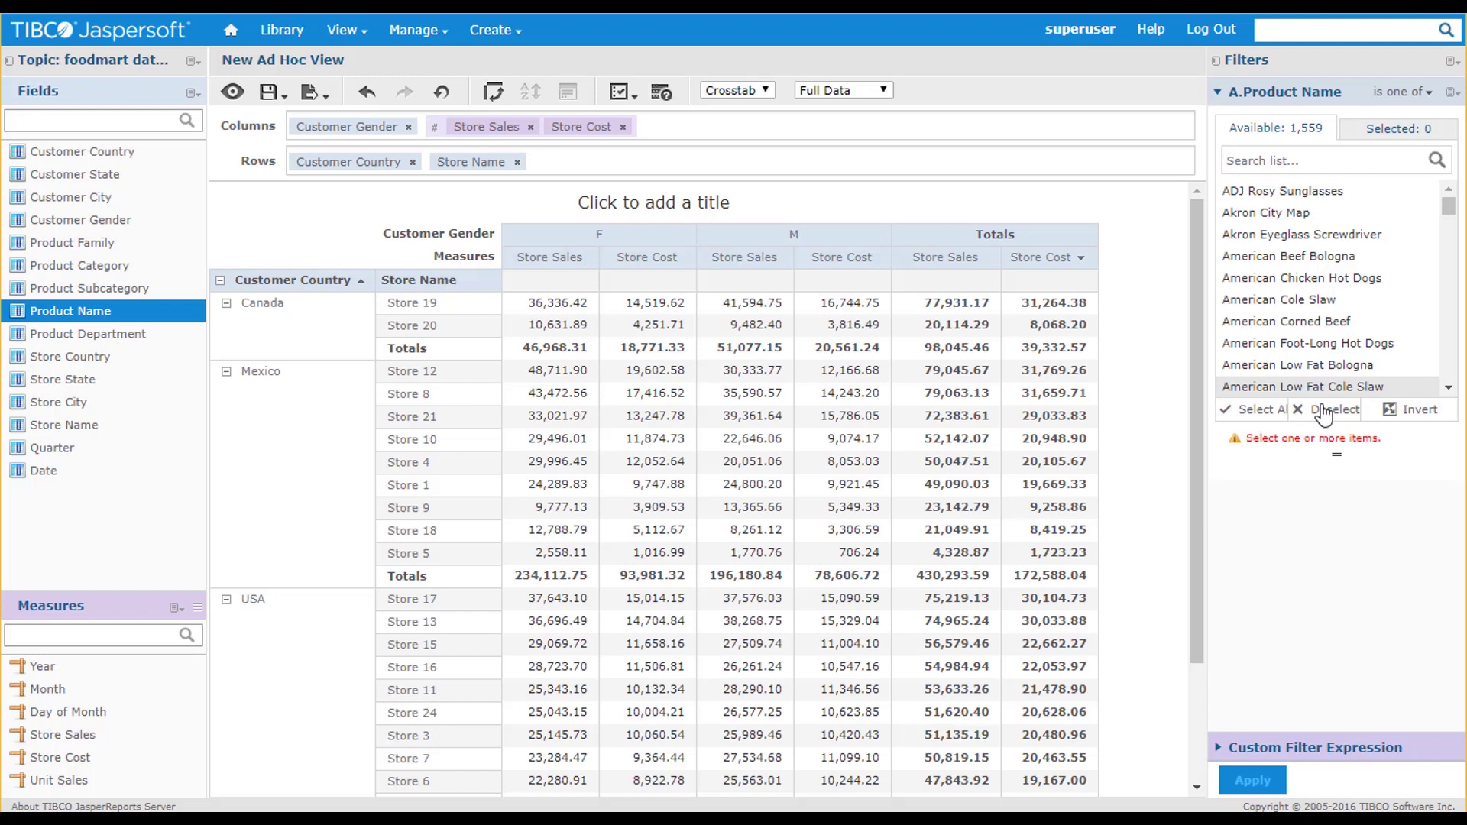
Search 'beerlight' and select all five light beer products
click(1294, 164)
text(beer)
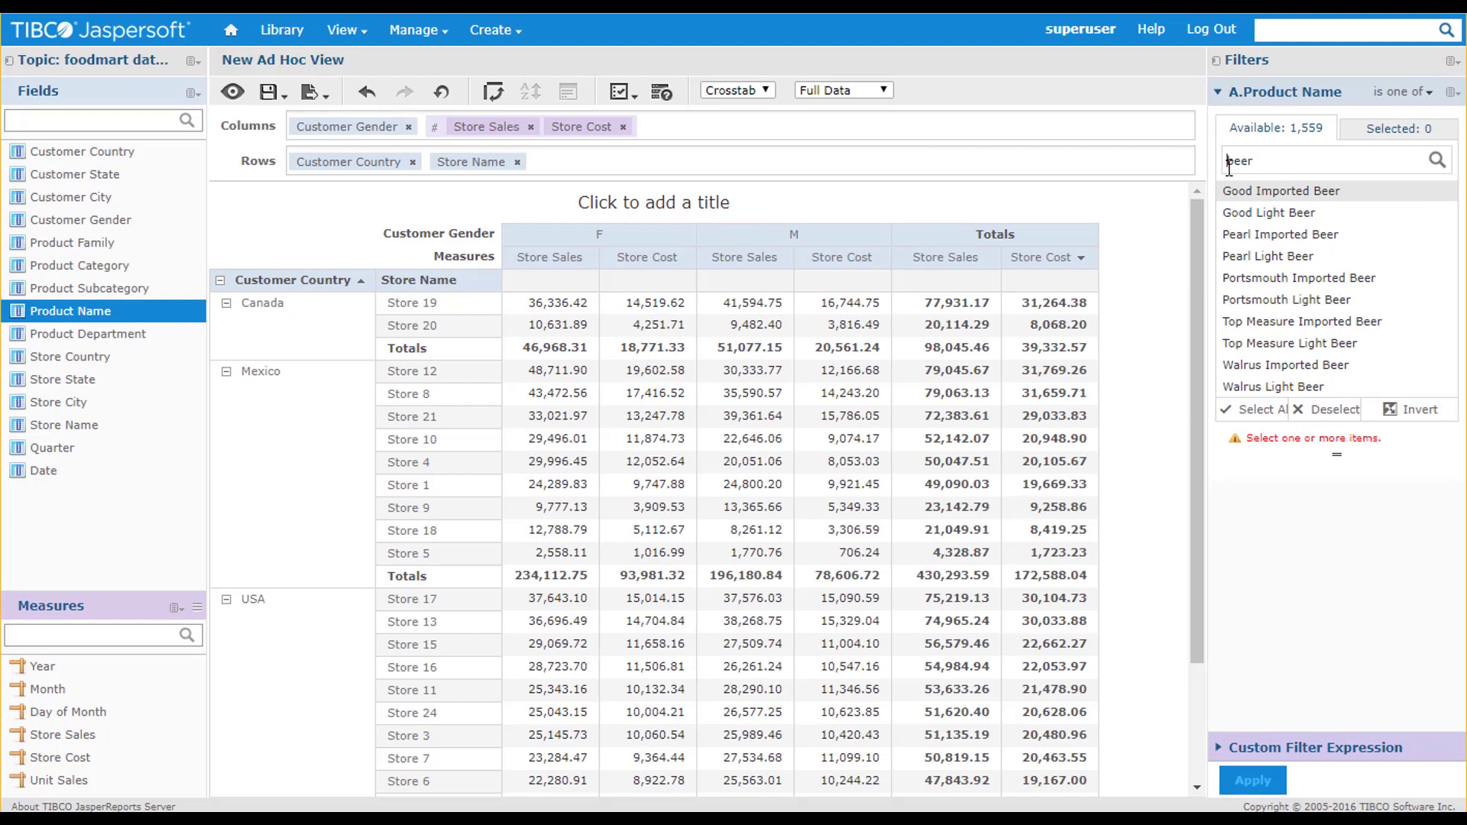
text(light)
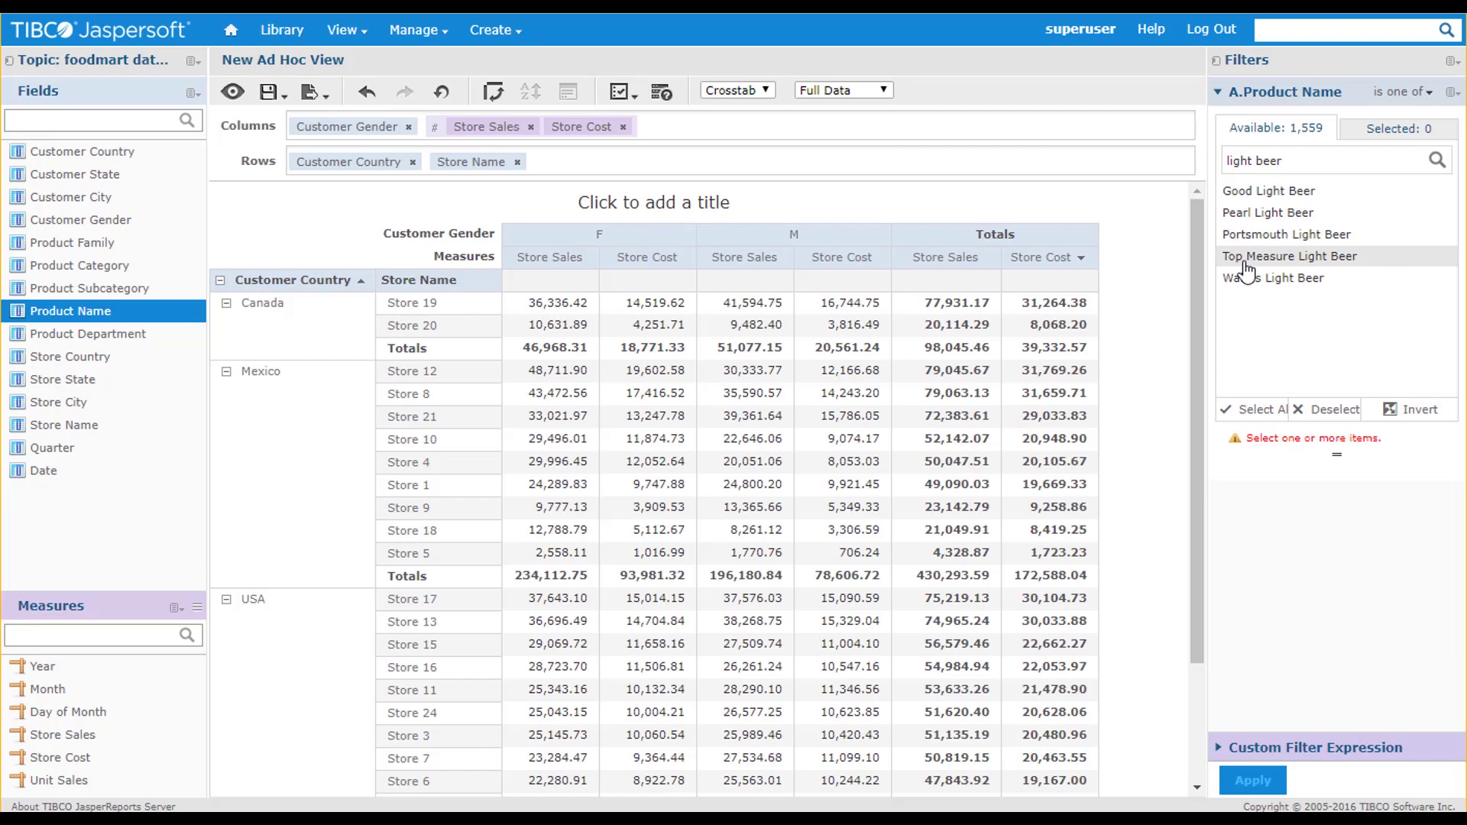
click(1261, 191)
shift+click(1264, 280)
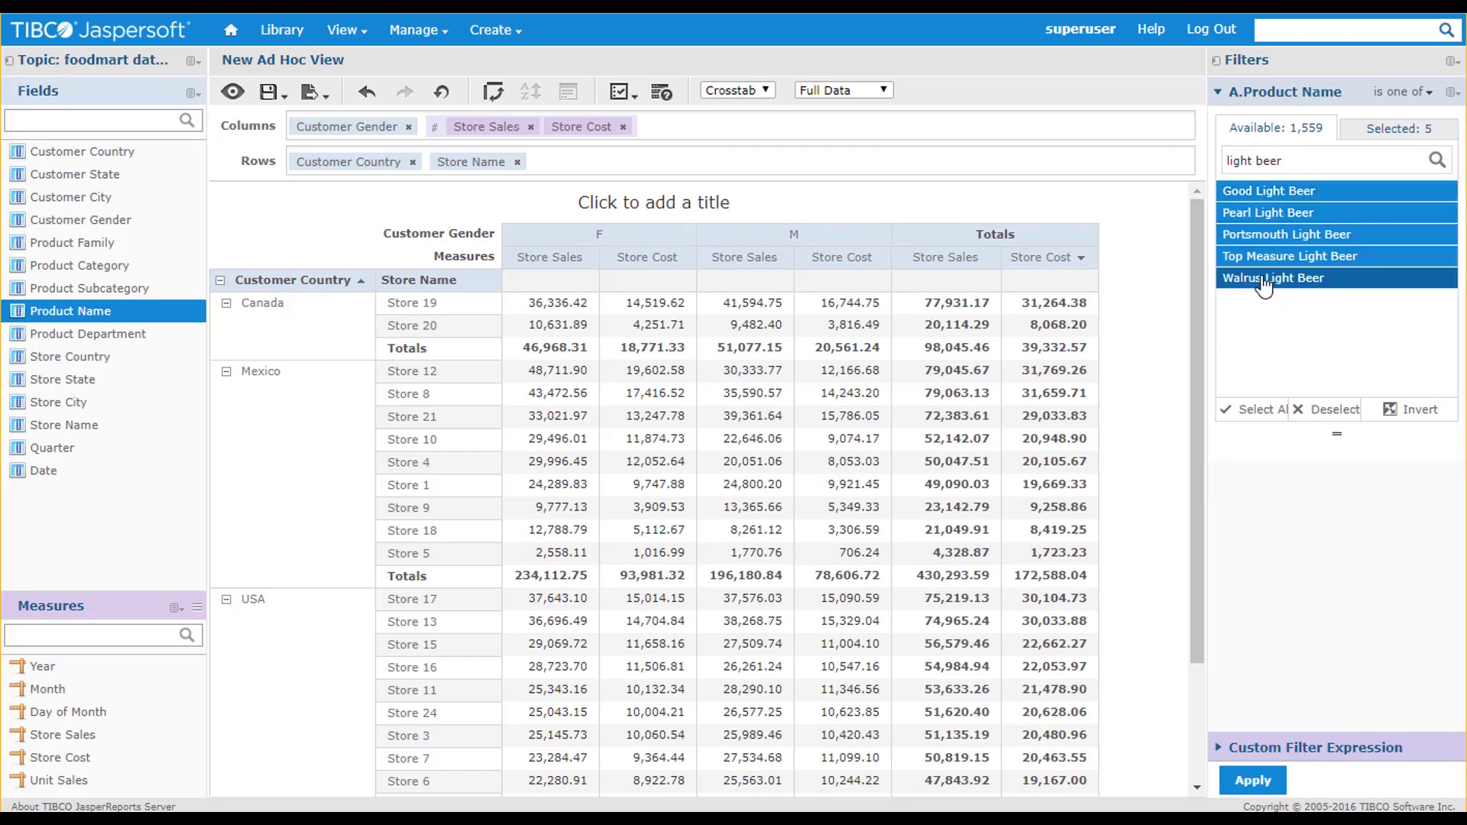
Add the five 'turkey hot dog' products, review the 10 selected, and apply the filter
drag(1291, 162, 1218, 162)
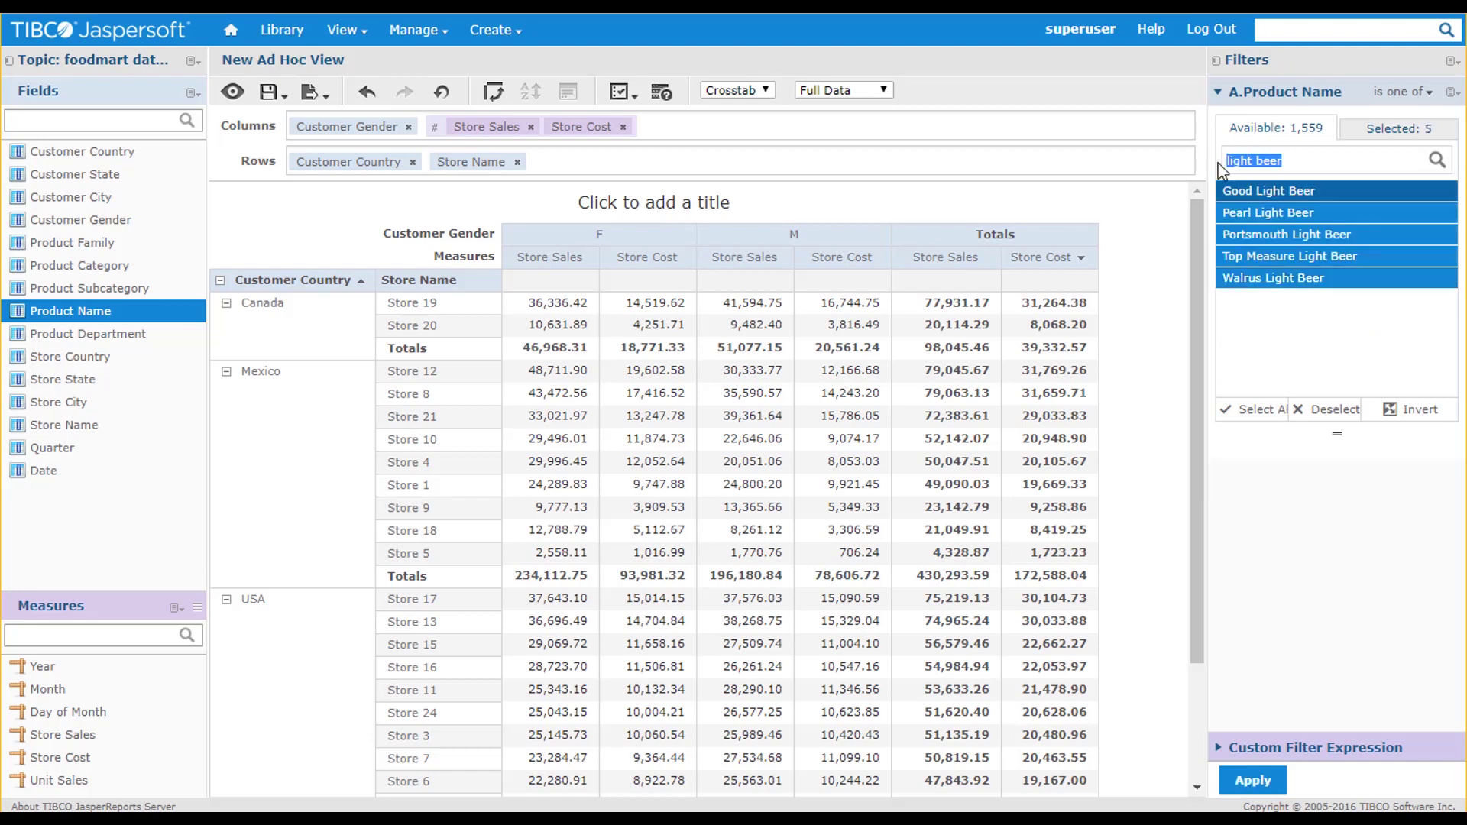
text(turkey hot dog)
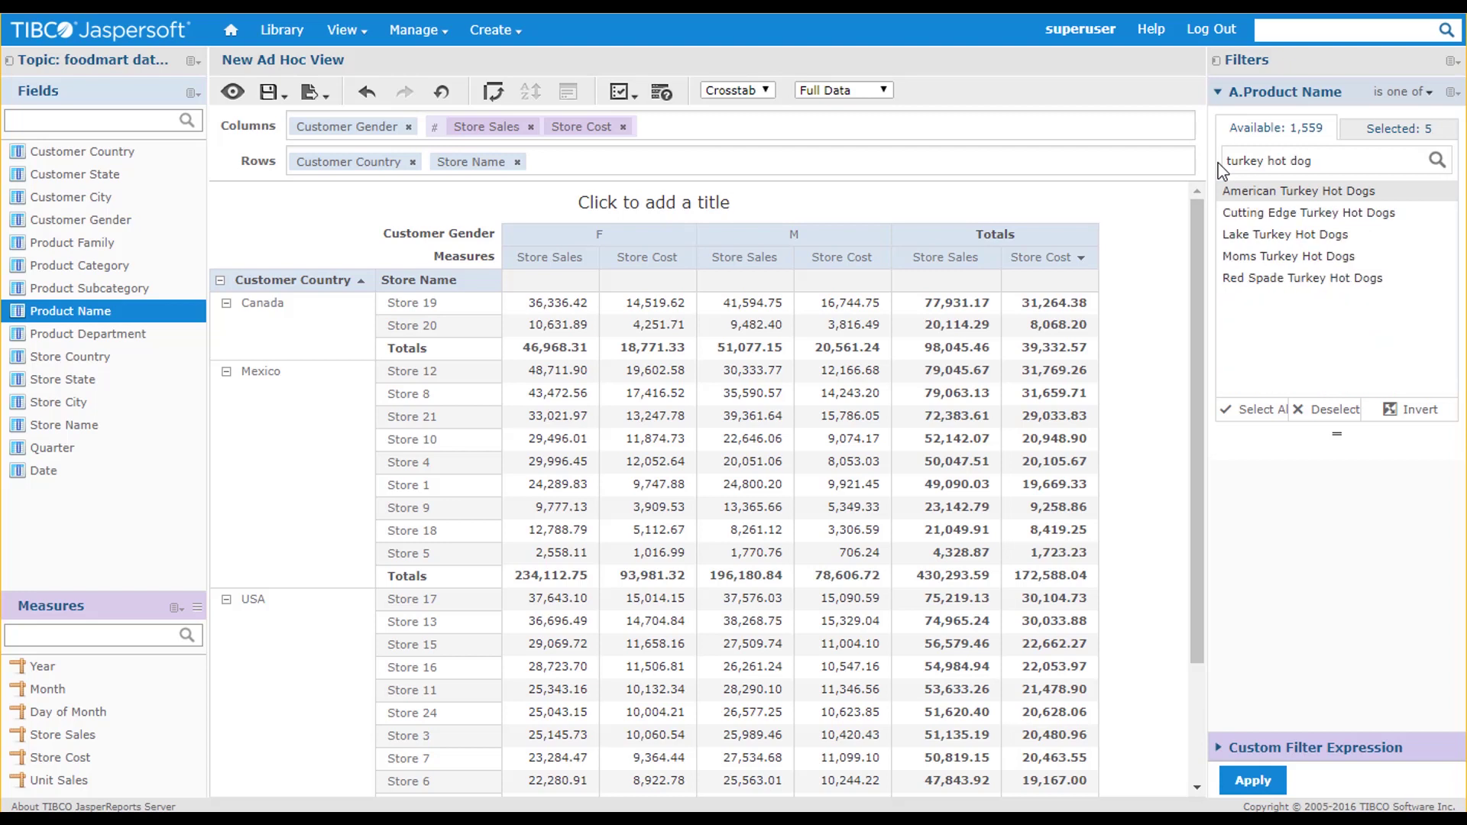
click(1253, 191)
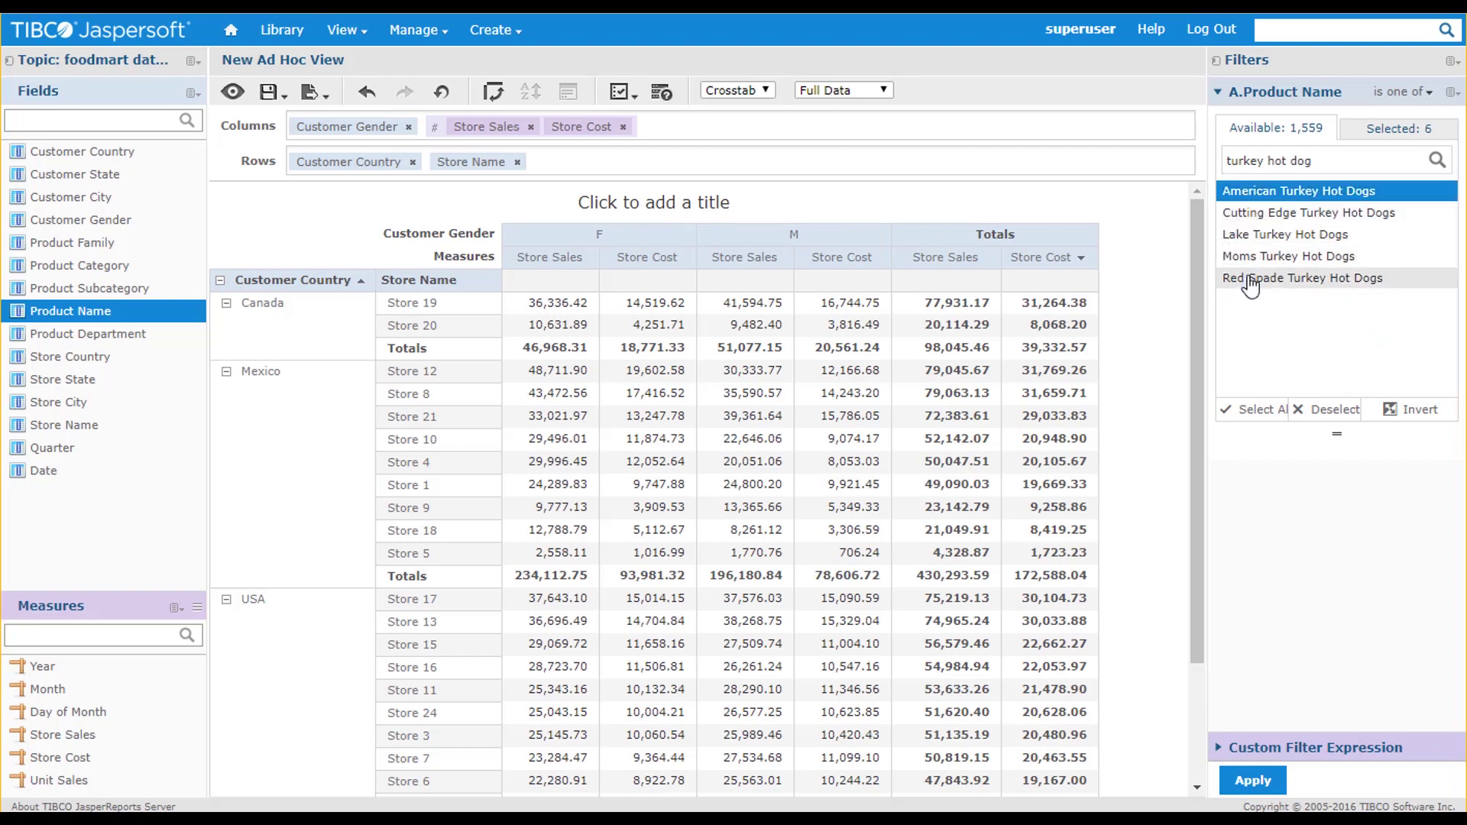
shift+click(1251, 281)
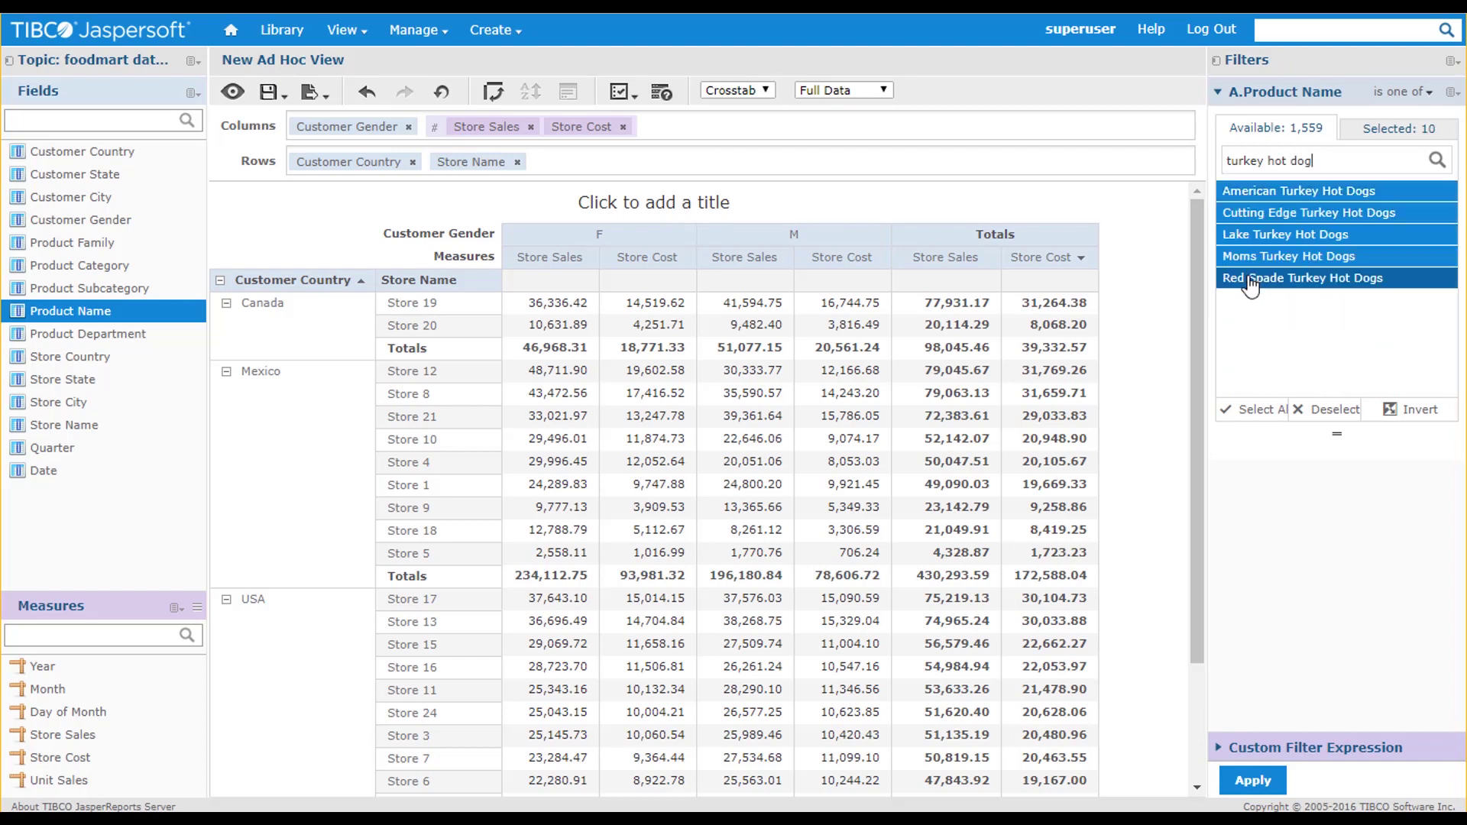
click(1390, 131)
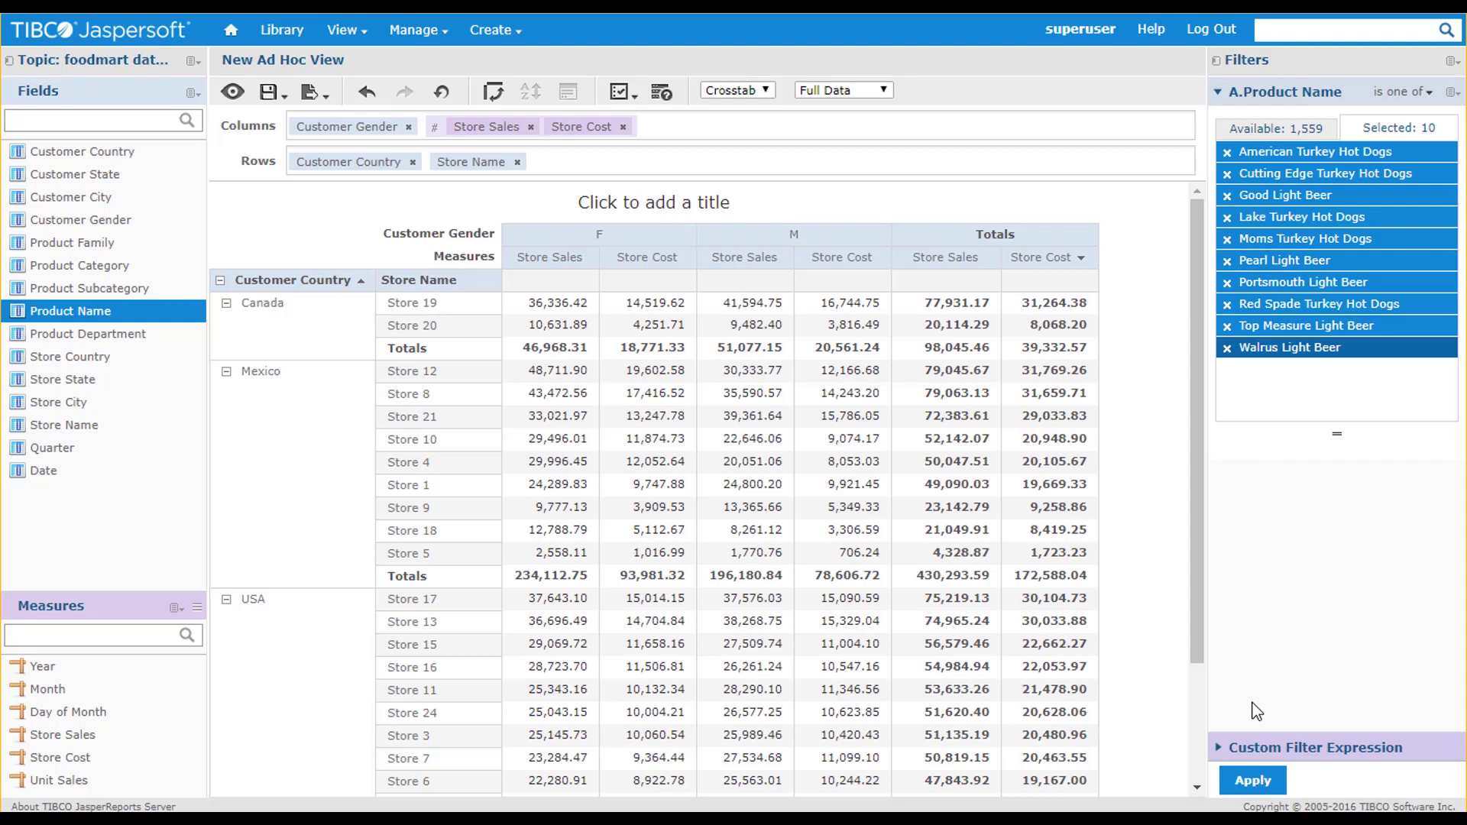
click(1241, 786)
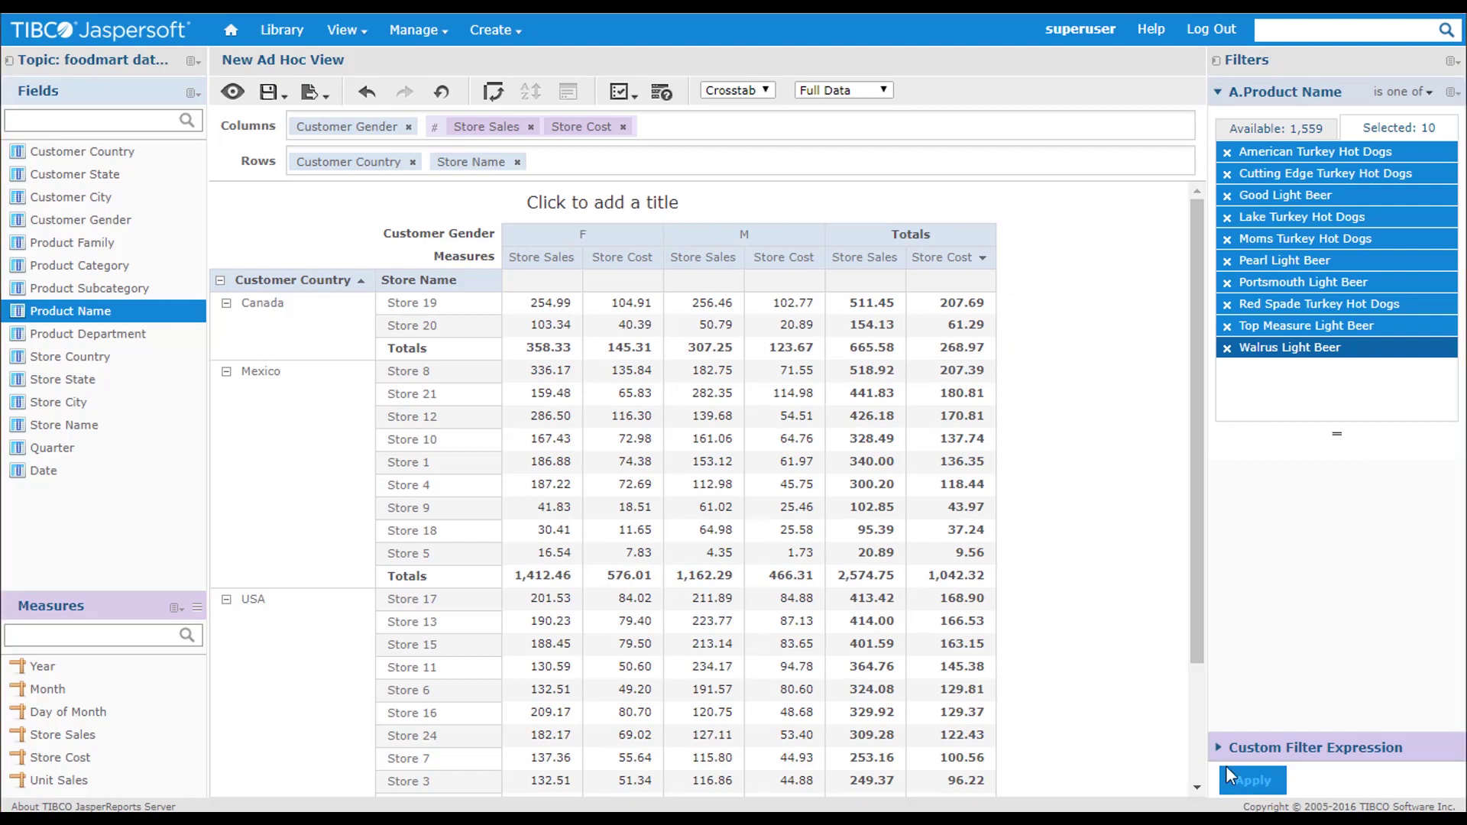
Switch the view to a Chart, with columns by Customer Gender and rows down to Store Name
click(762, 90)
click(761, 122)
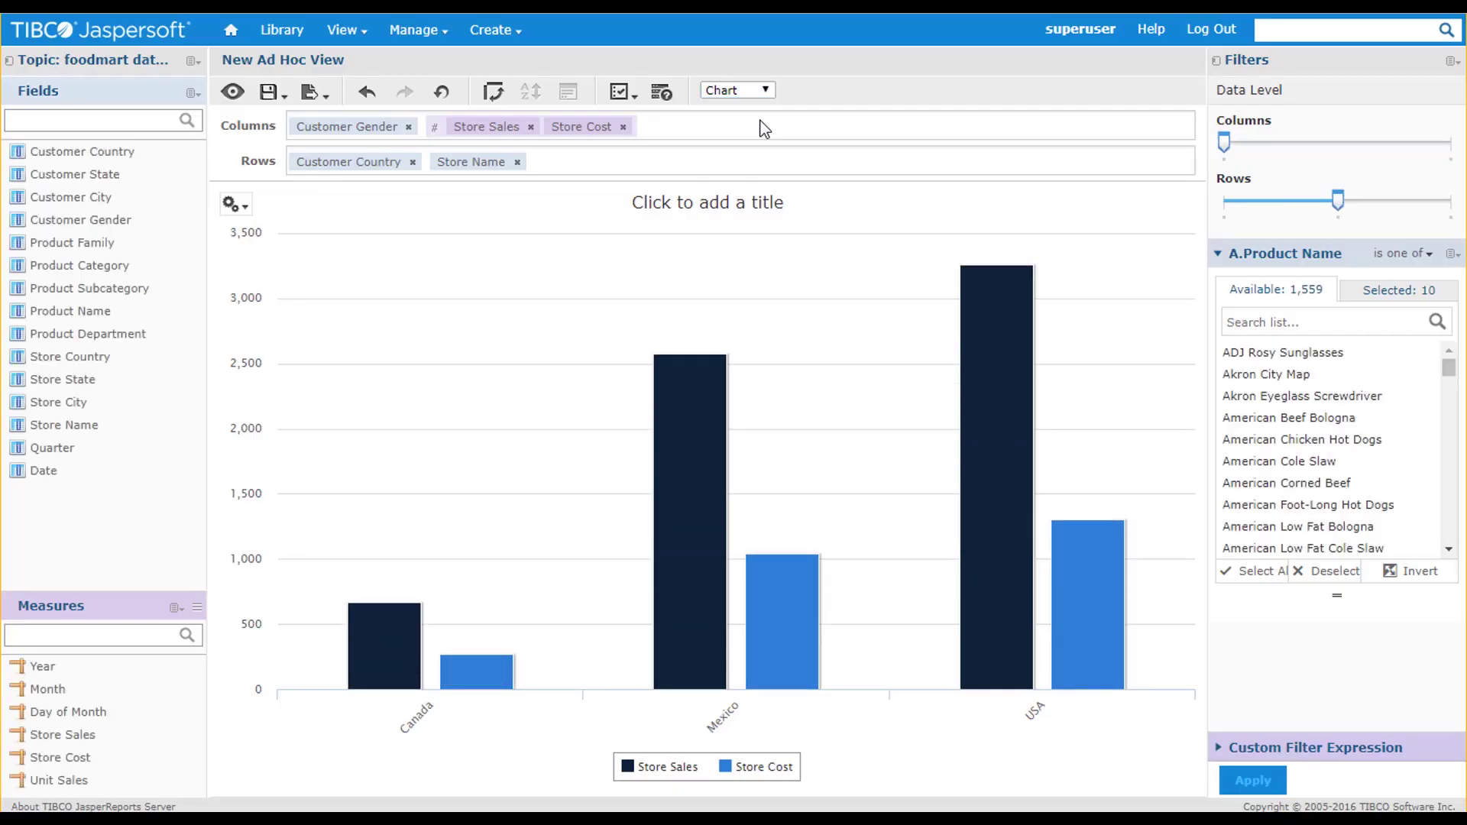
mouse_move(640, 371)
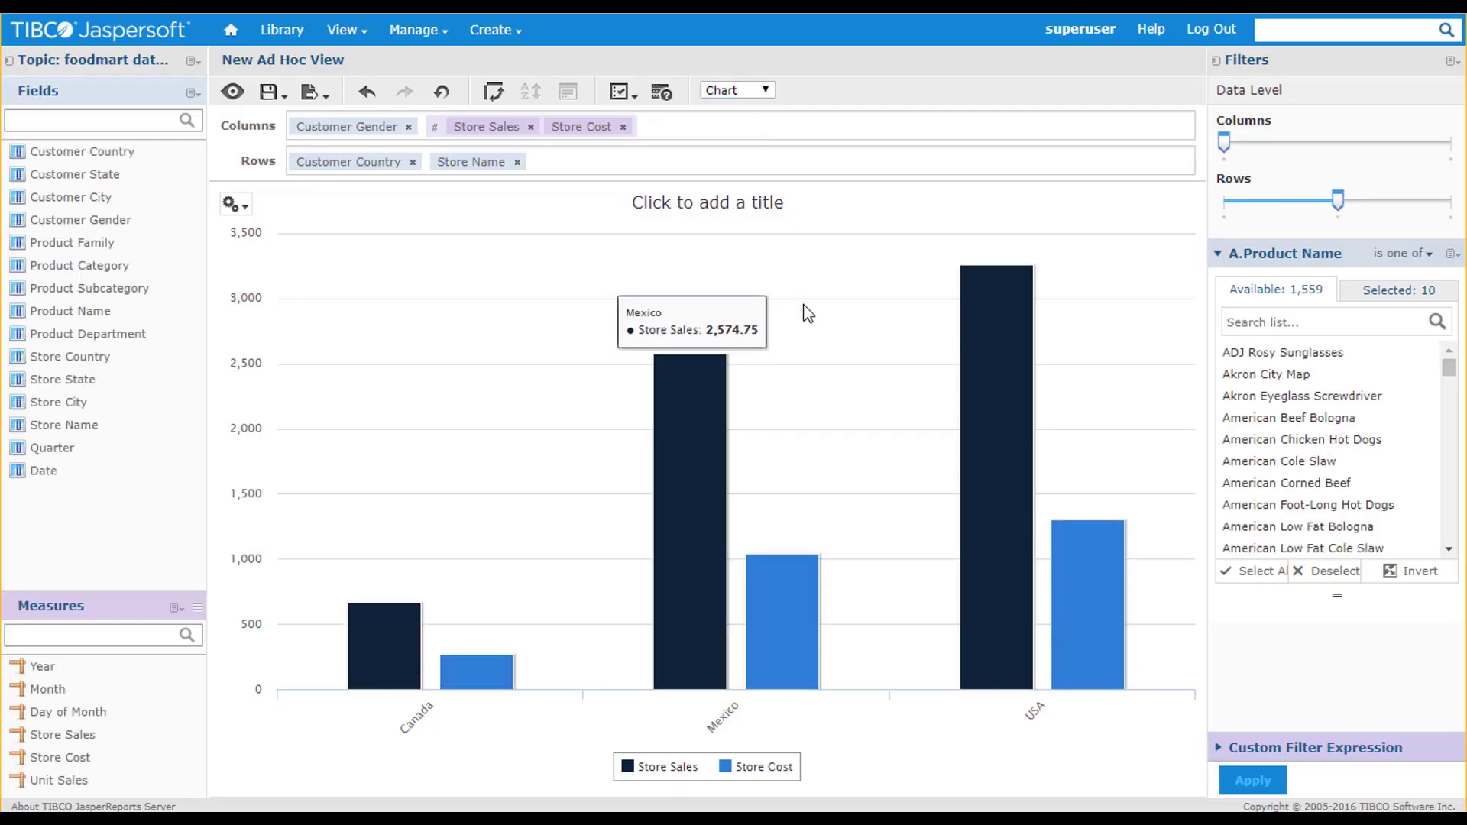
click(1440, 142)
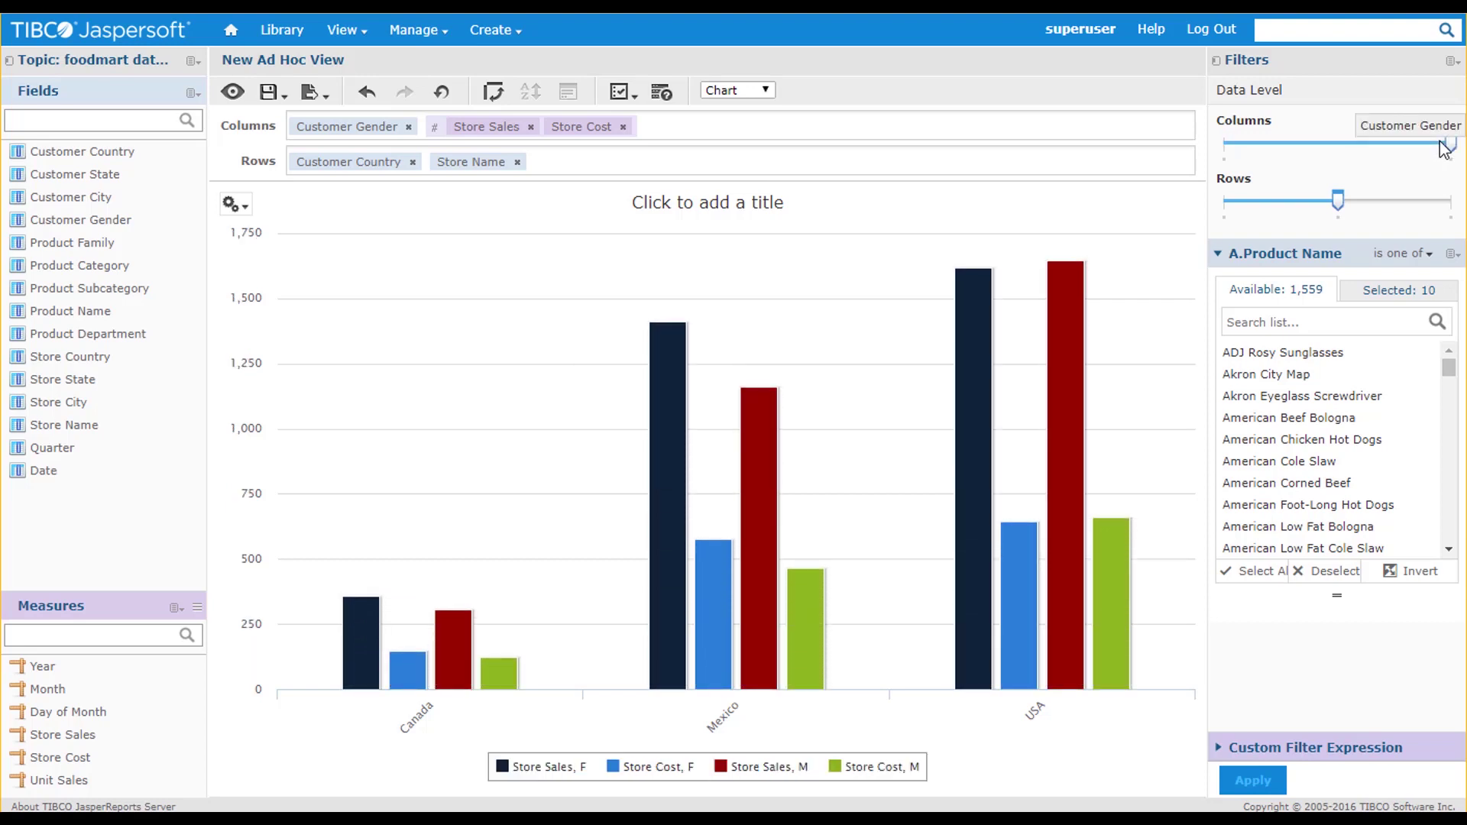
click(1442, 201)
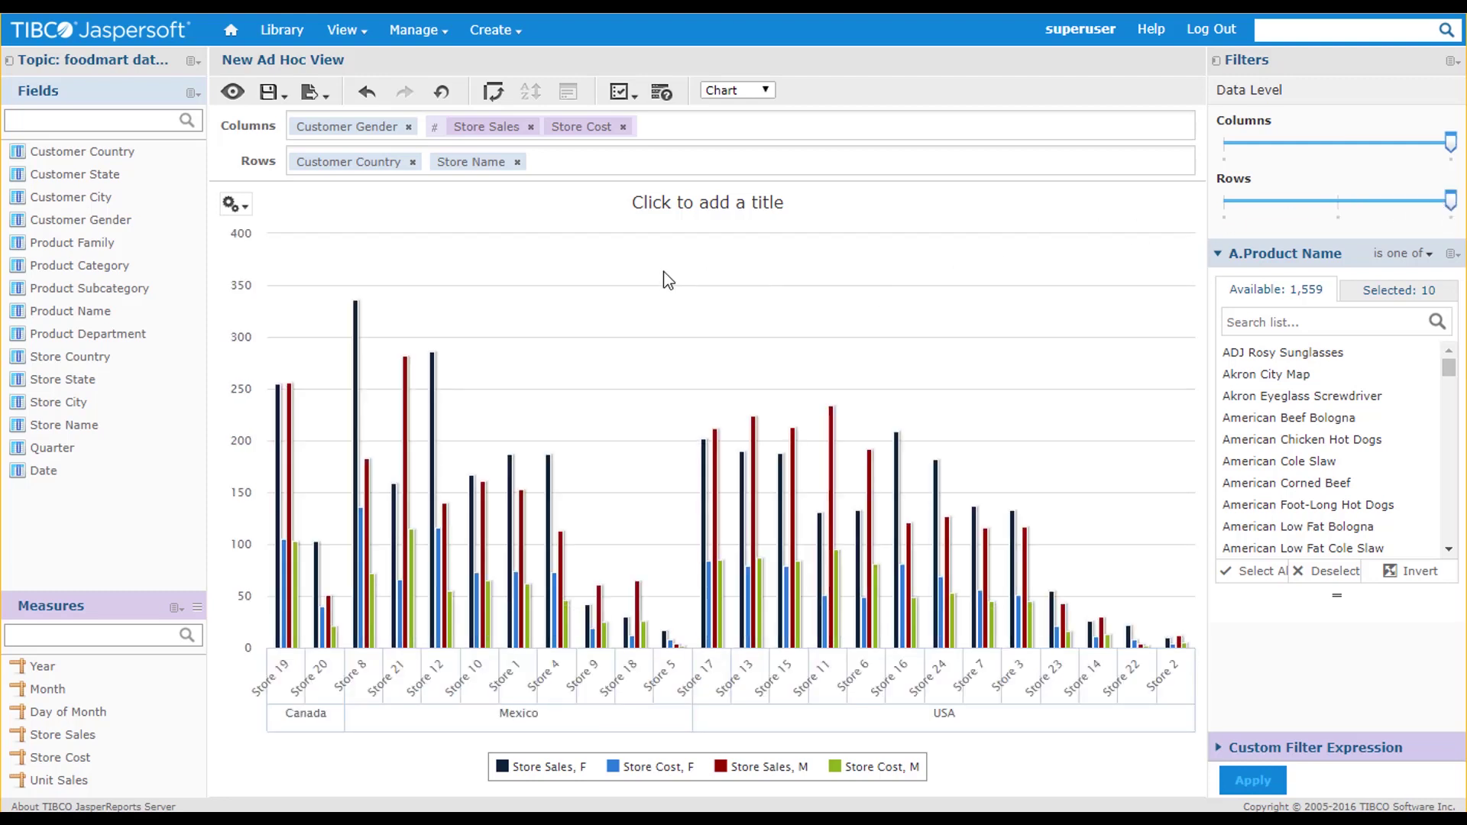
Change the chart type to Scatter, zoom in near the origin, then reset the zoom
click(234, 204)
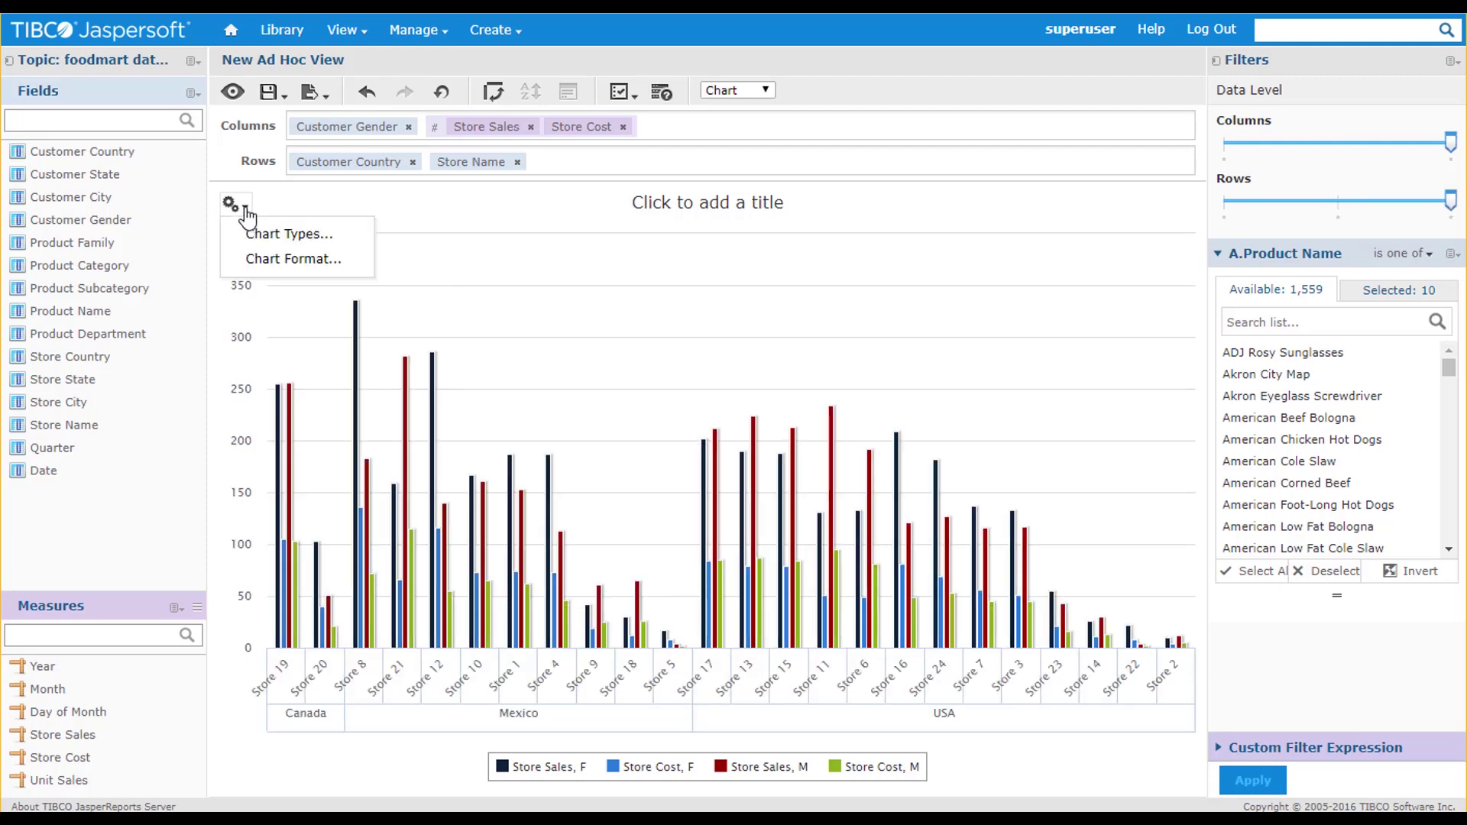
click(250, 237)
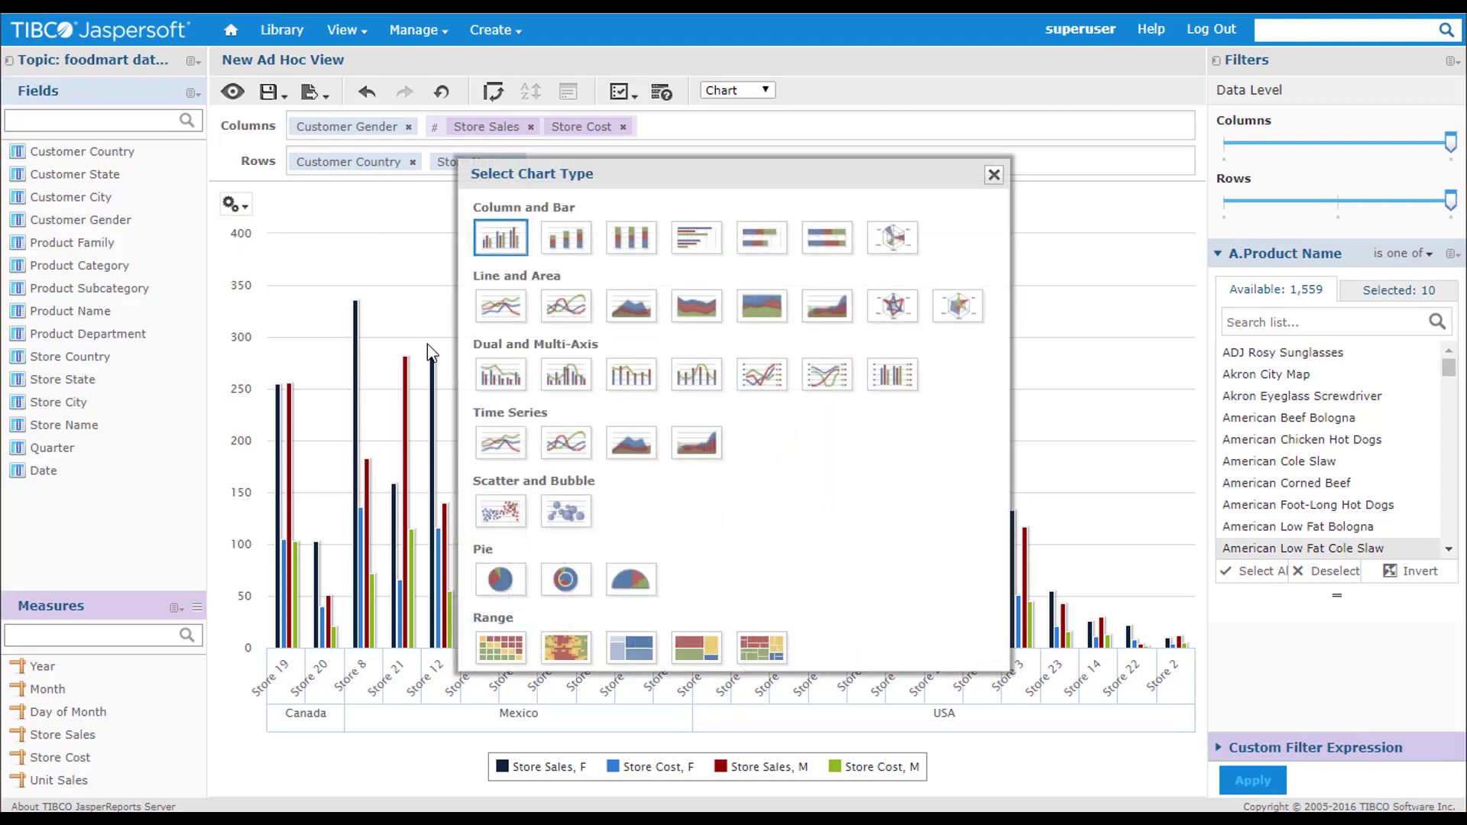
click(498, 514)
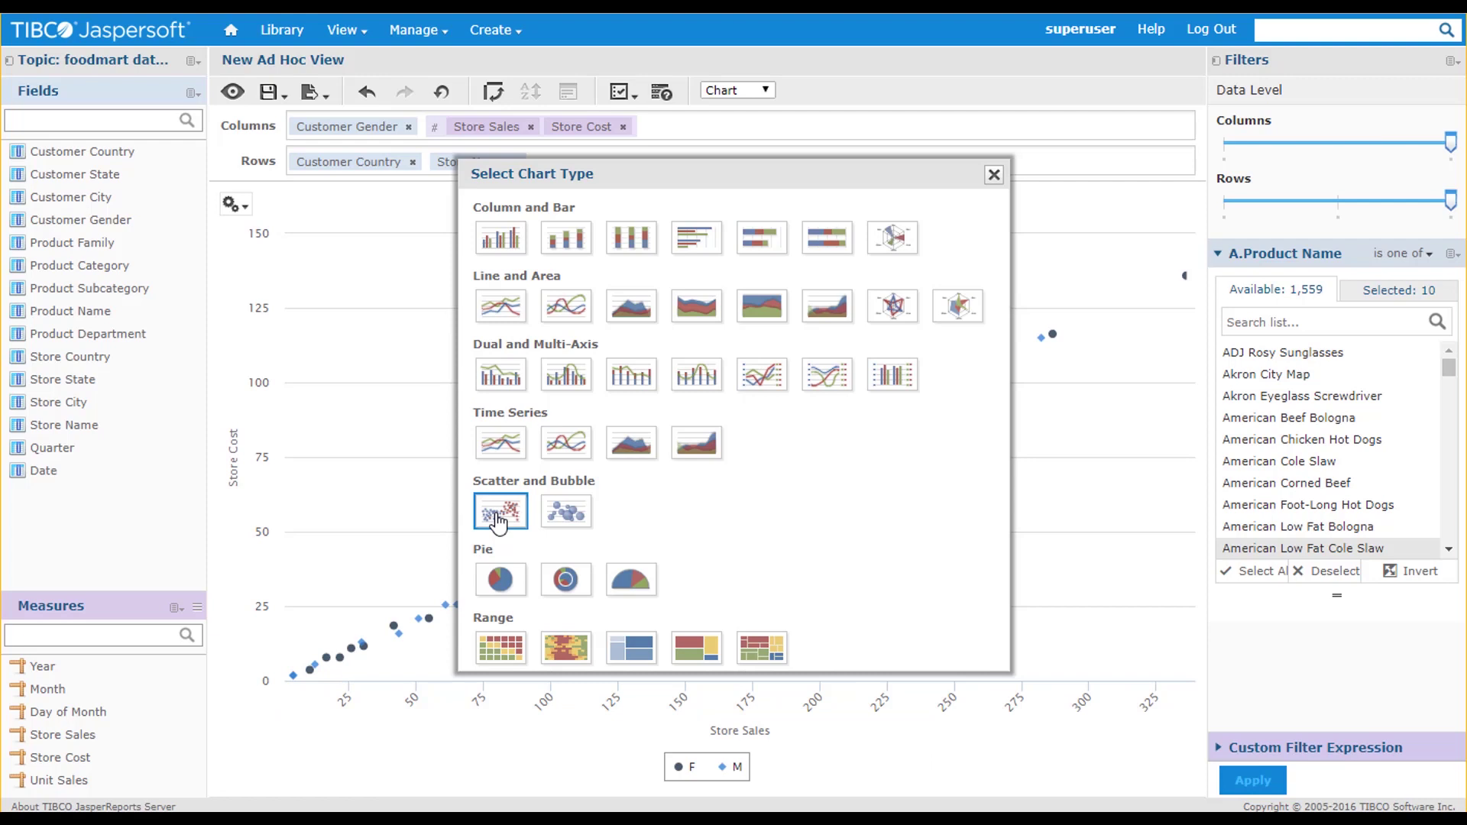
click(993, 175)
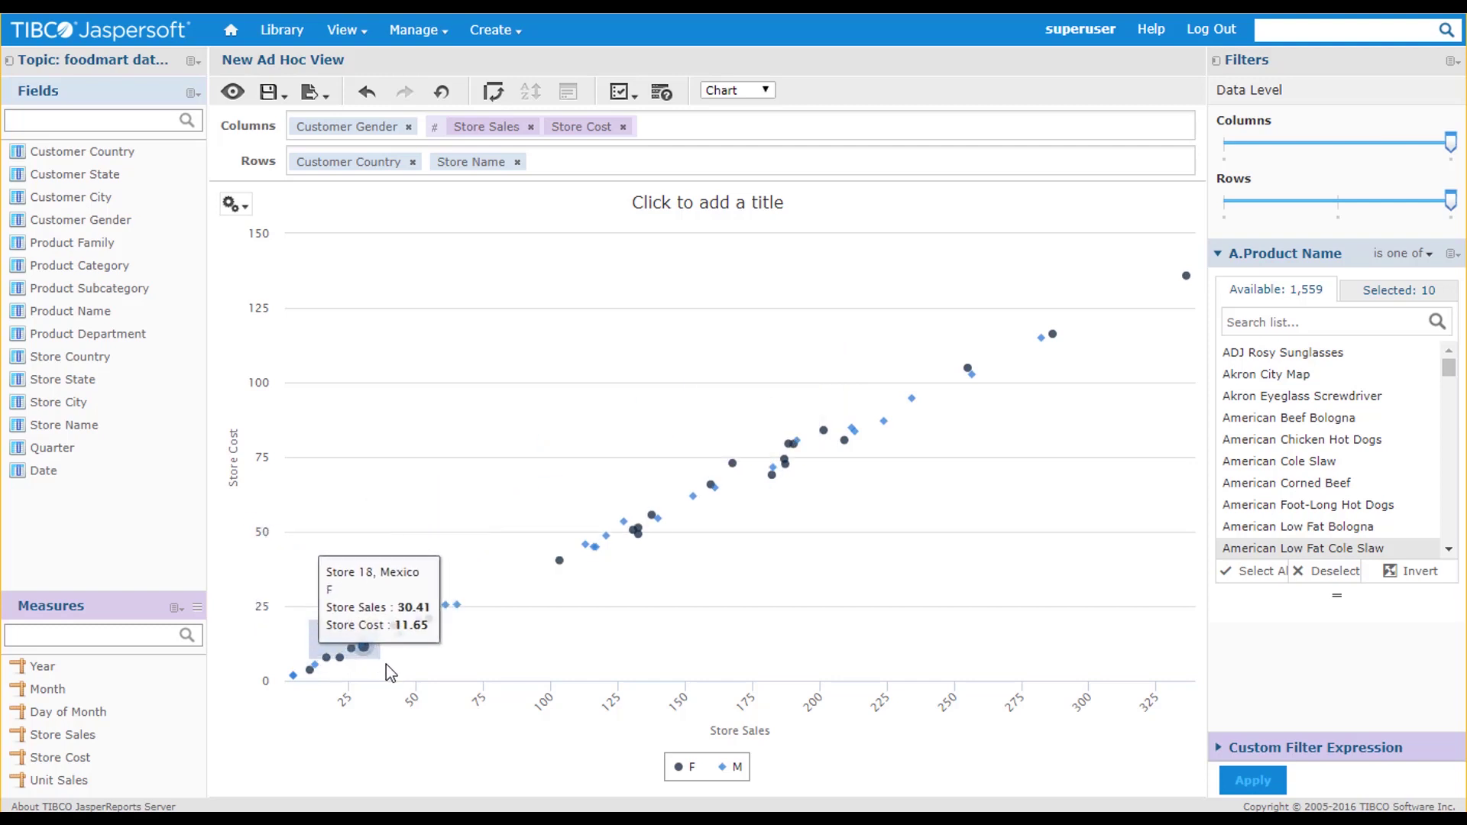
drag(386, 667, 412, 680)
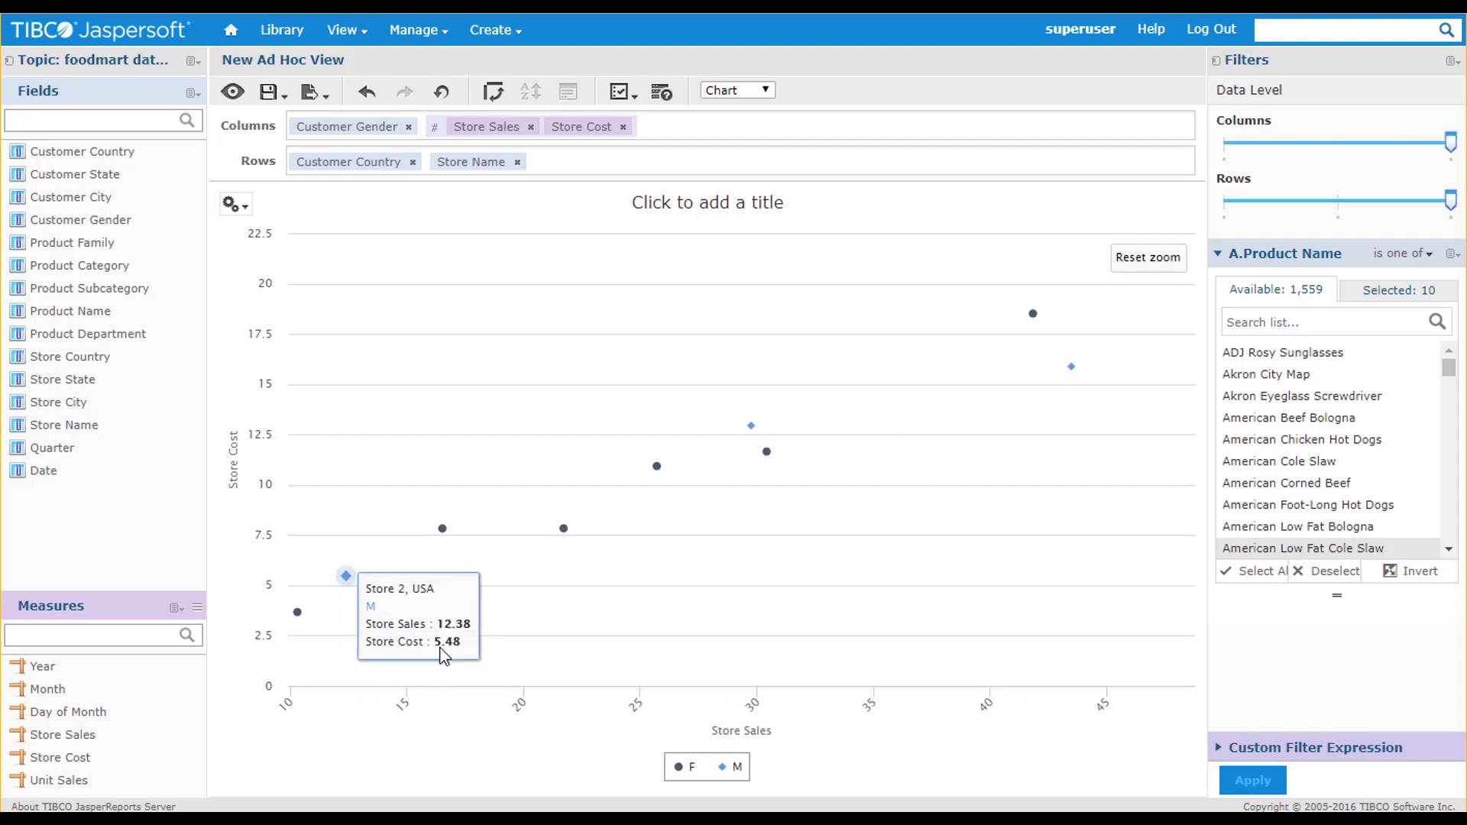
click(1139, 263)
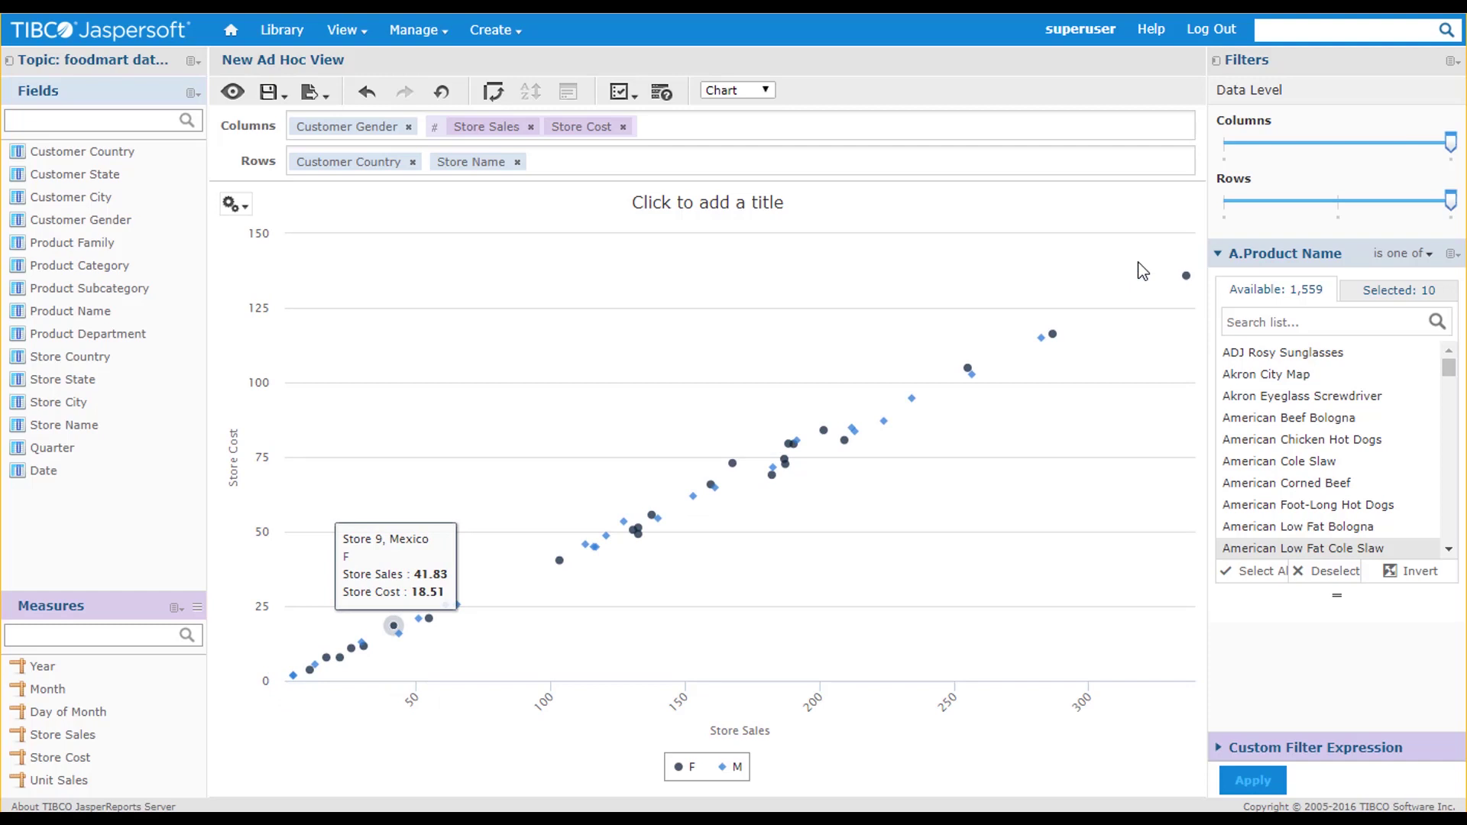
Start a new calculated measure and name it Margin %
click(197, 607)
click(188, 628)
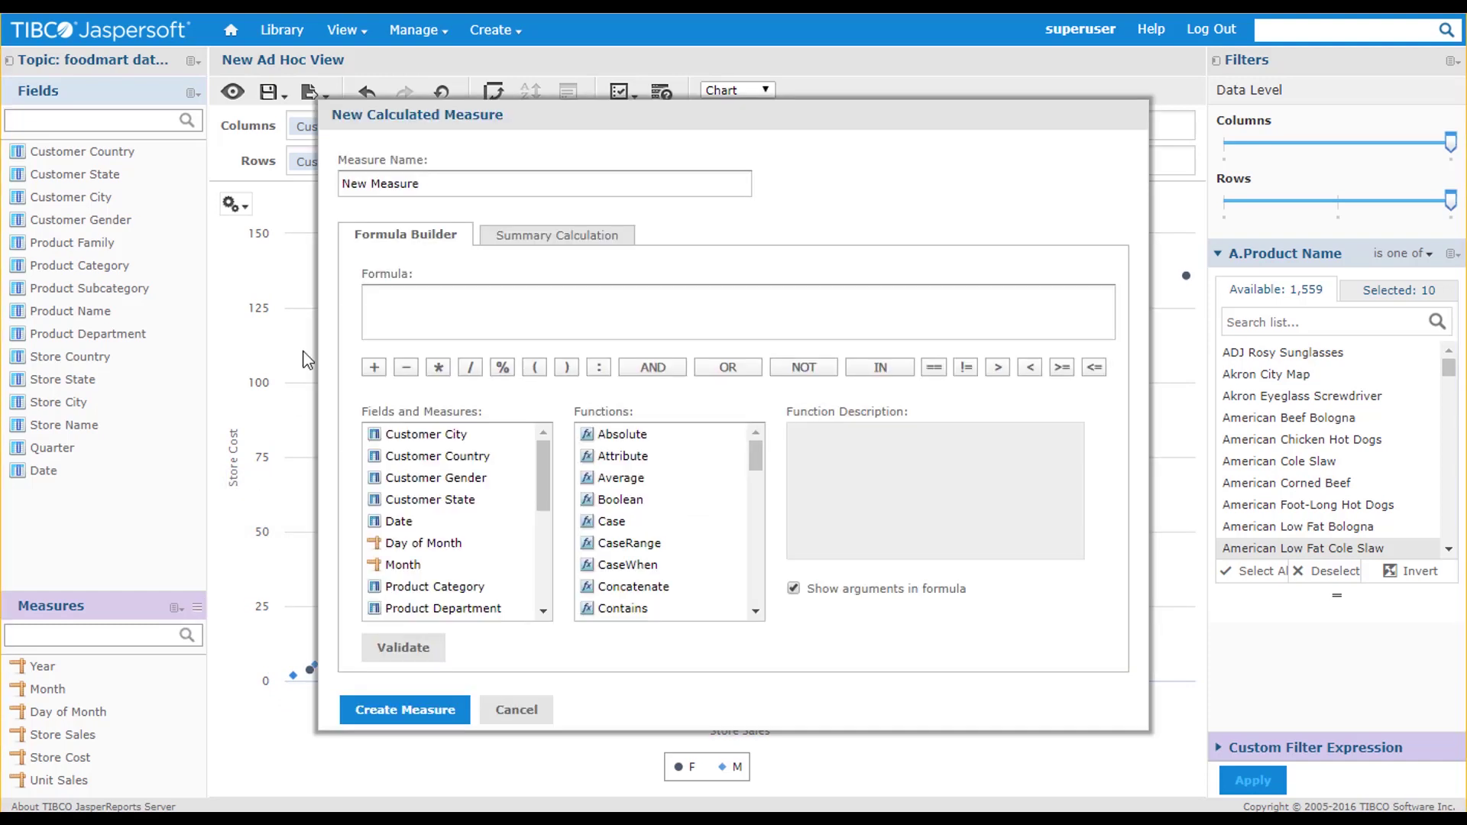
drag(412, 188, 344, 189)
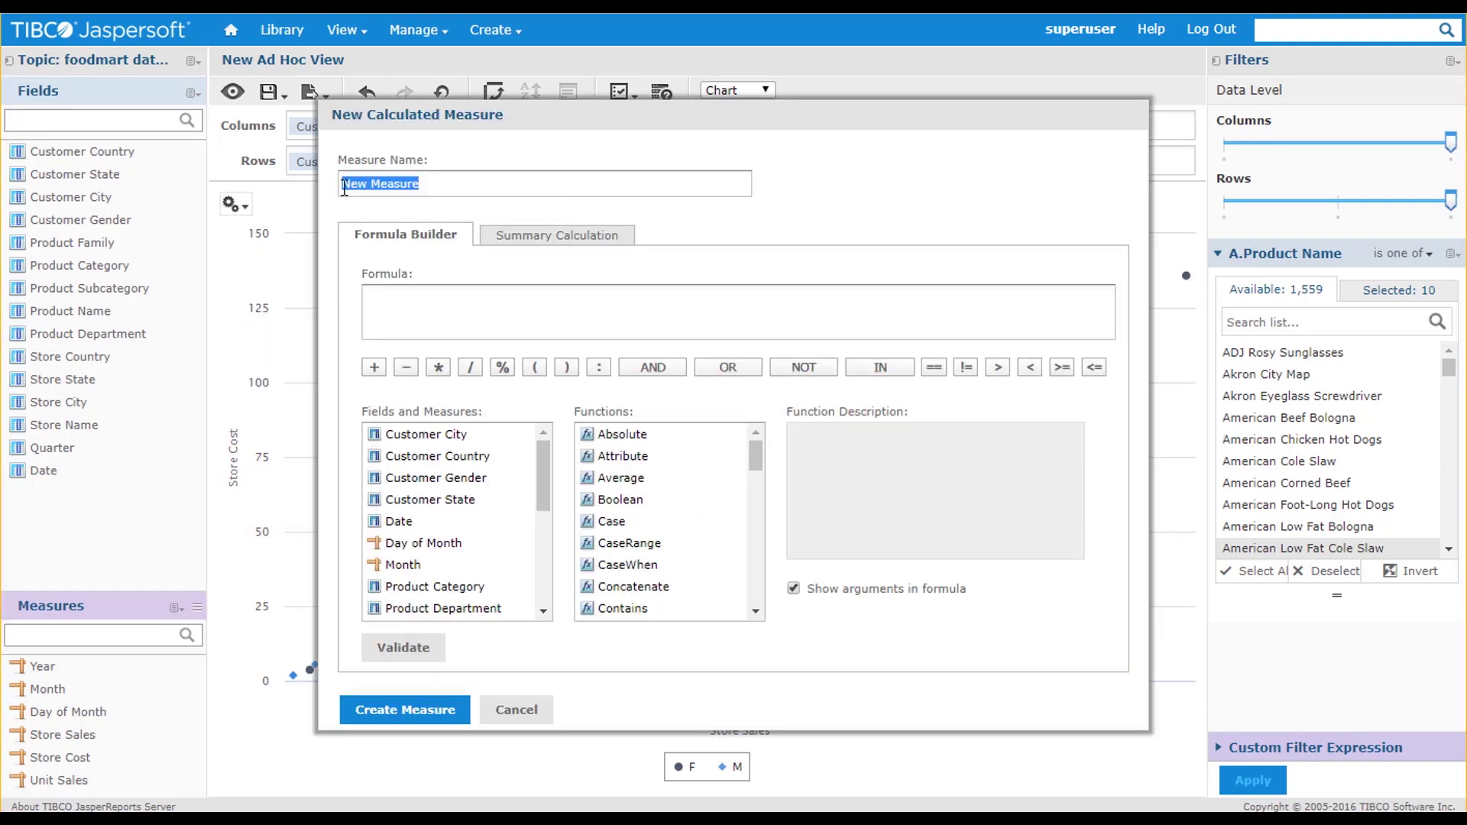
text(Margin %)
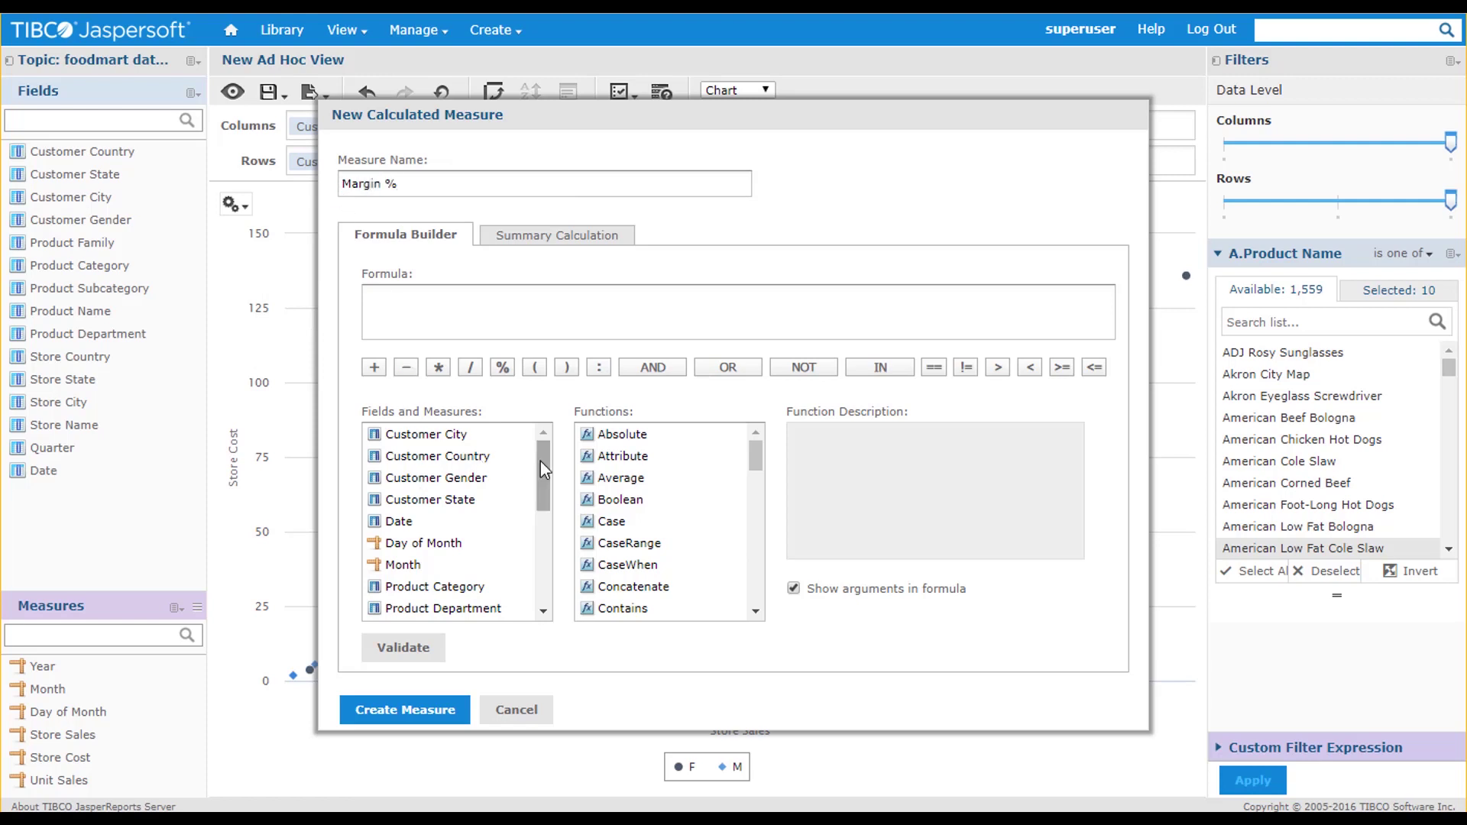
Build the formula ("Store Sales" - "Store Cost") / "Store Sales" and validate it
drag(540, 461, 530, 579)
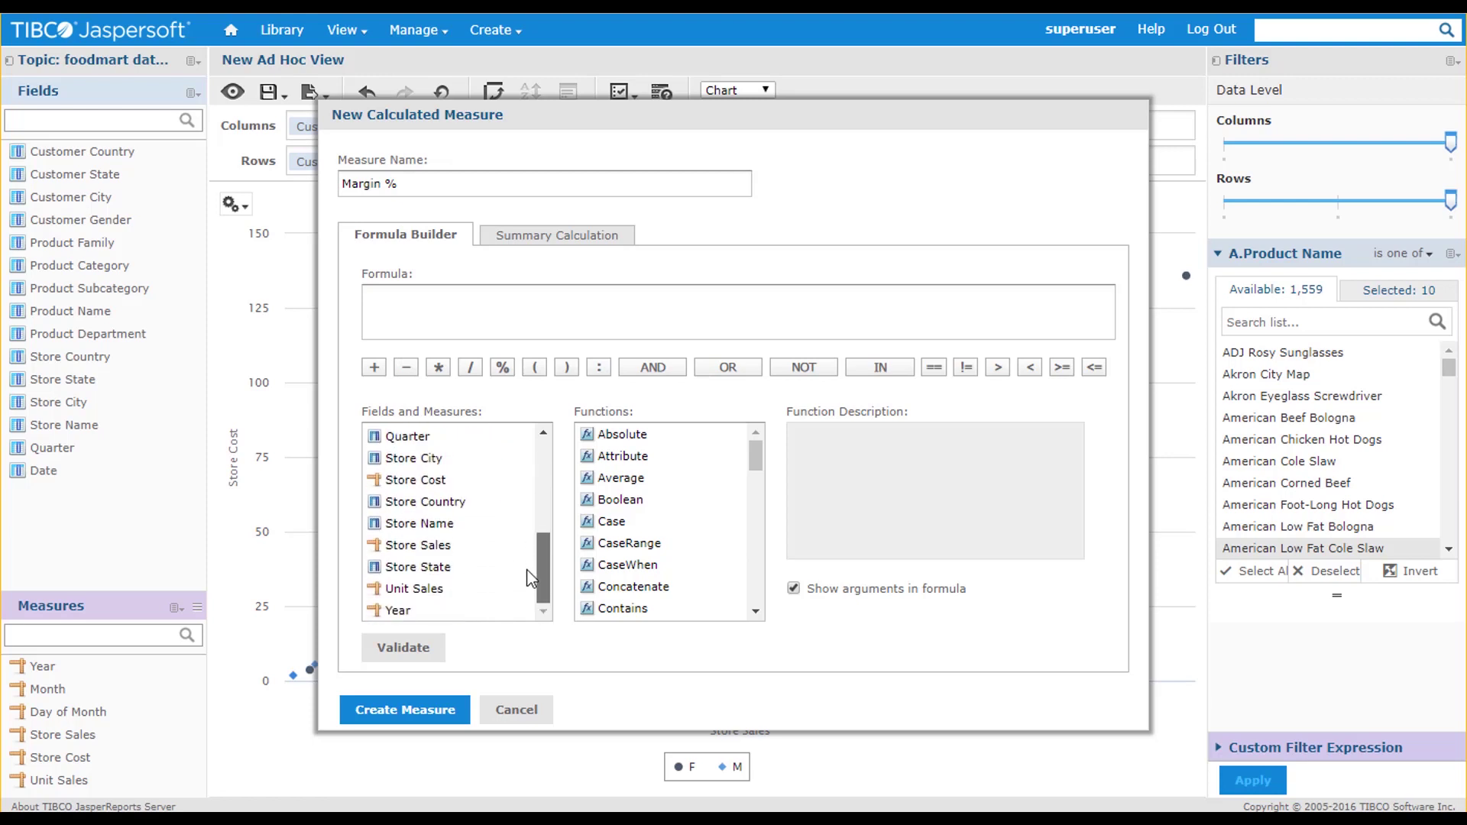
double_click(447, 546)
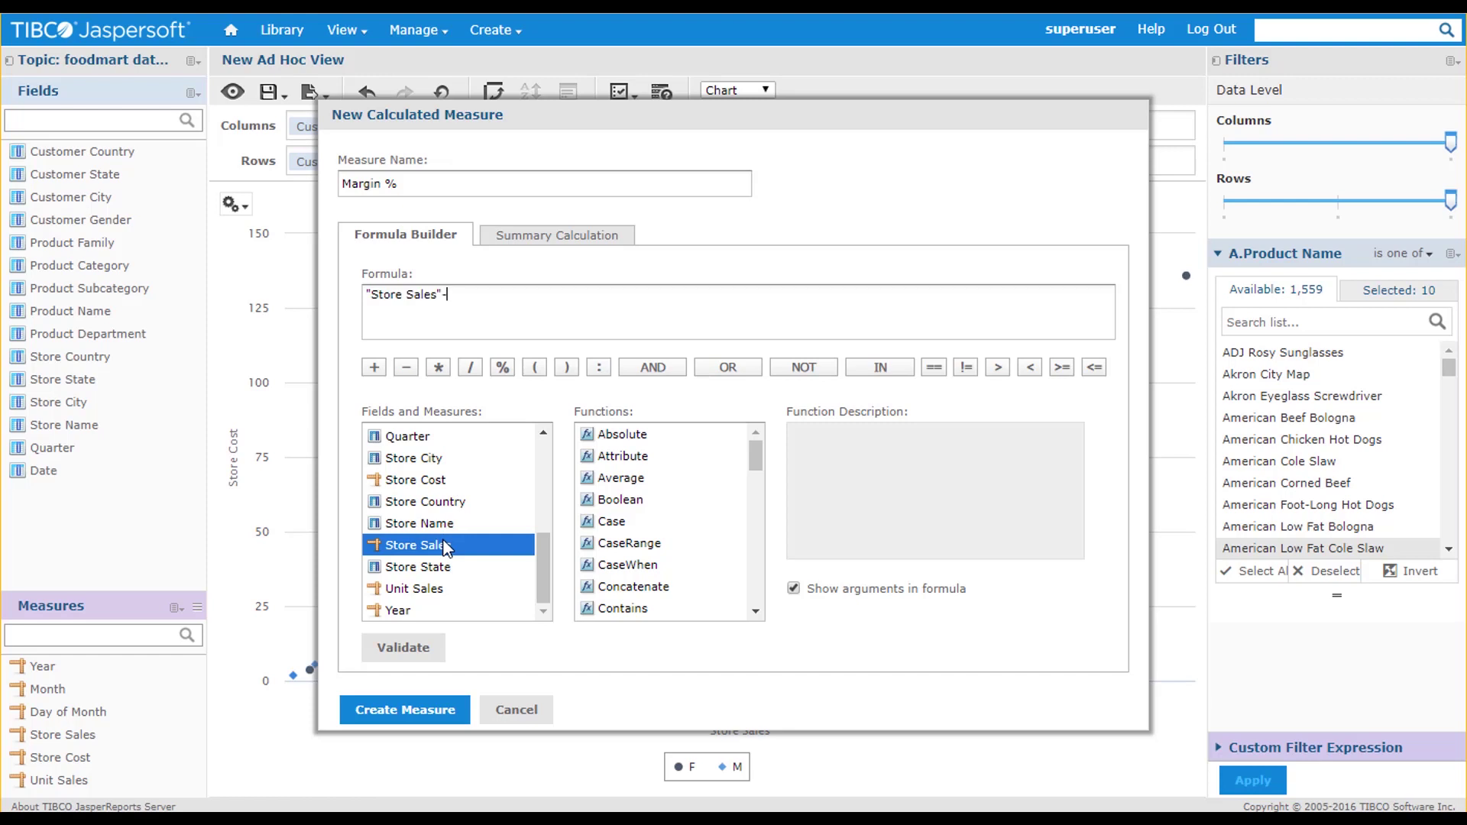
double_click(433, 479)
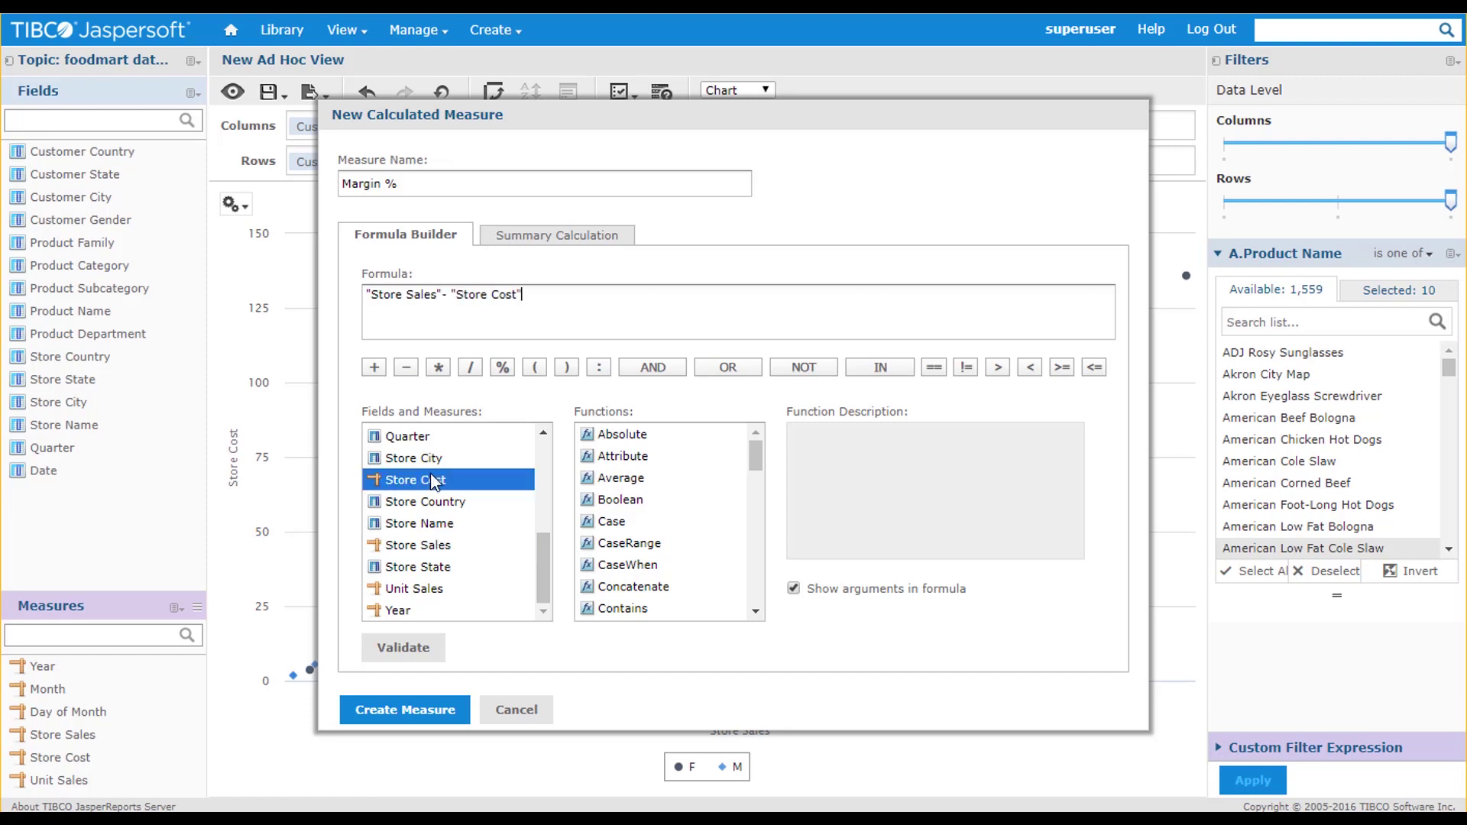
click(420, 647)
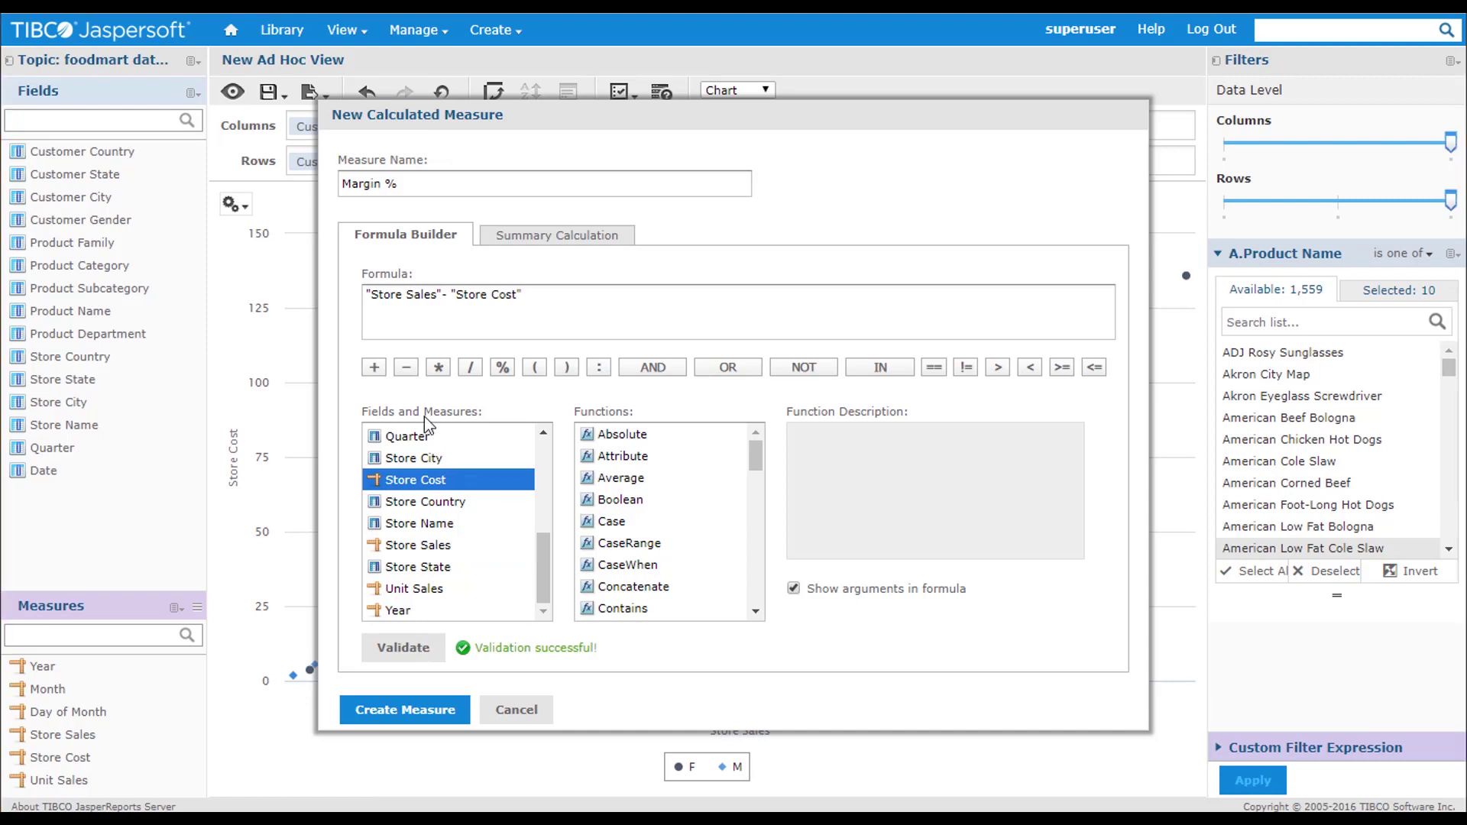
click(369, 298)
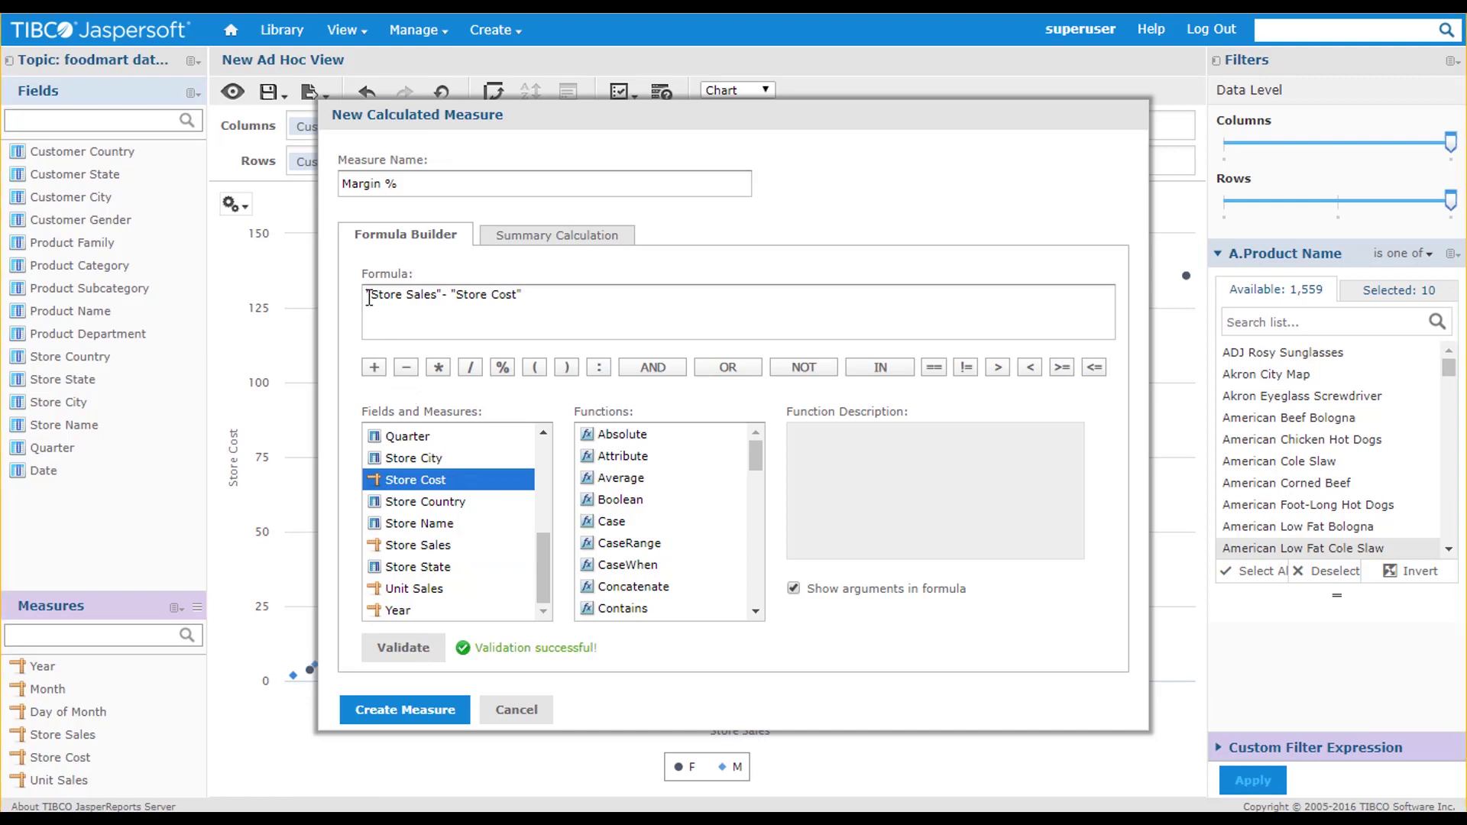
text(()
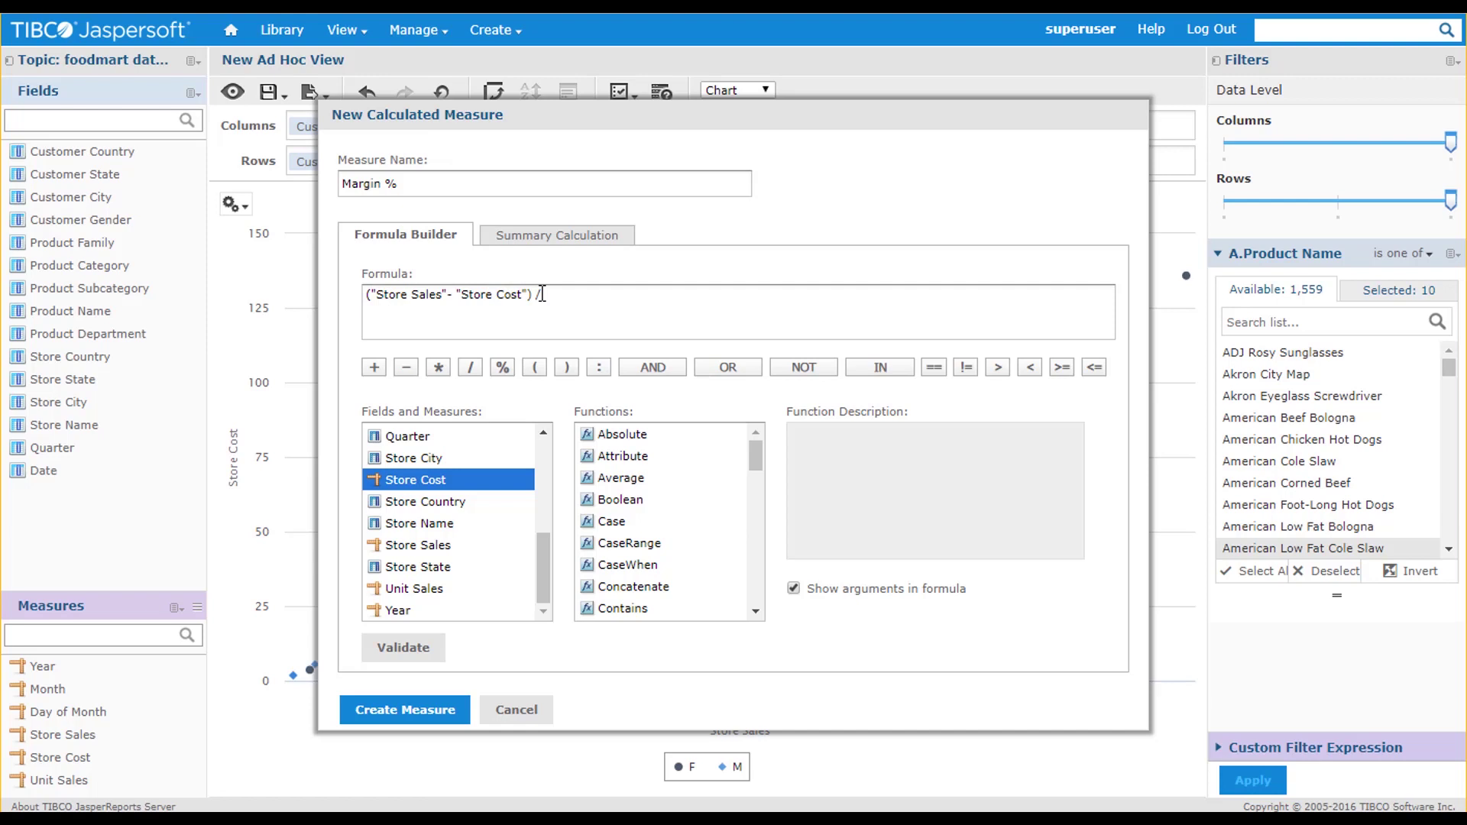
double_click(469, 548)
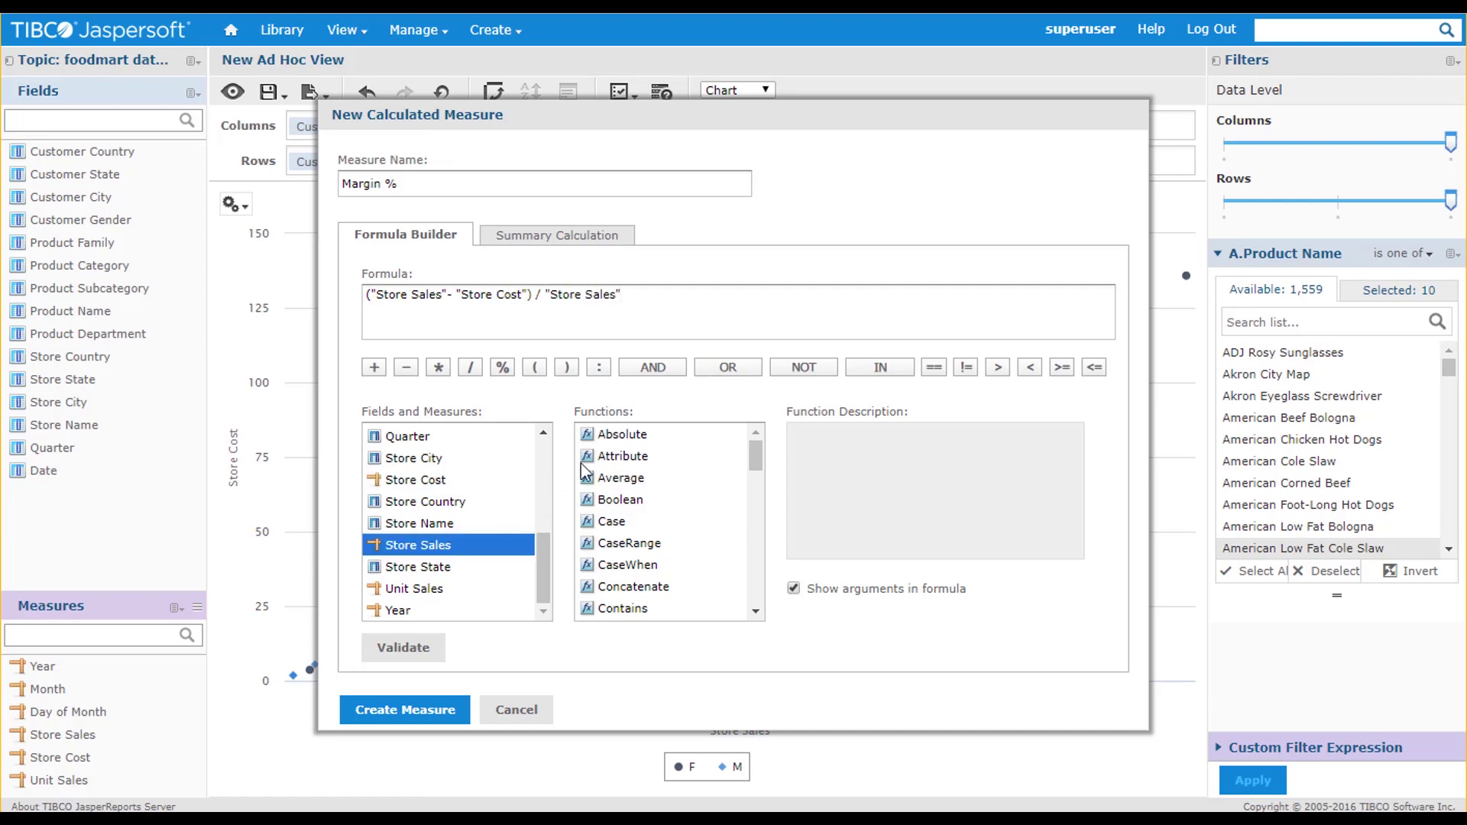
Look up the Absolute and Year functions, then create the Margin % measure
click(622, 438)
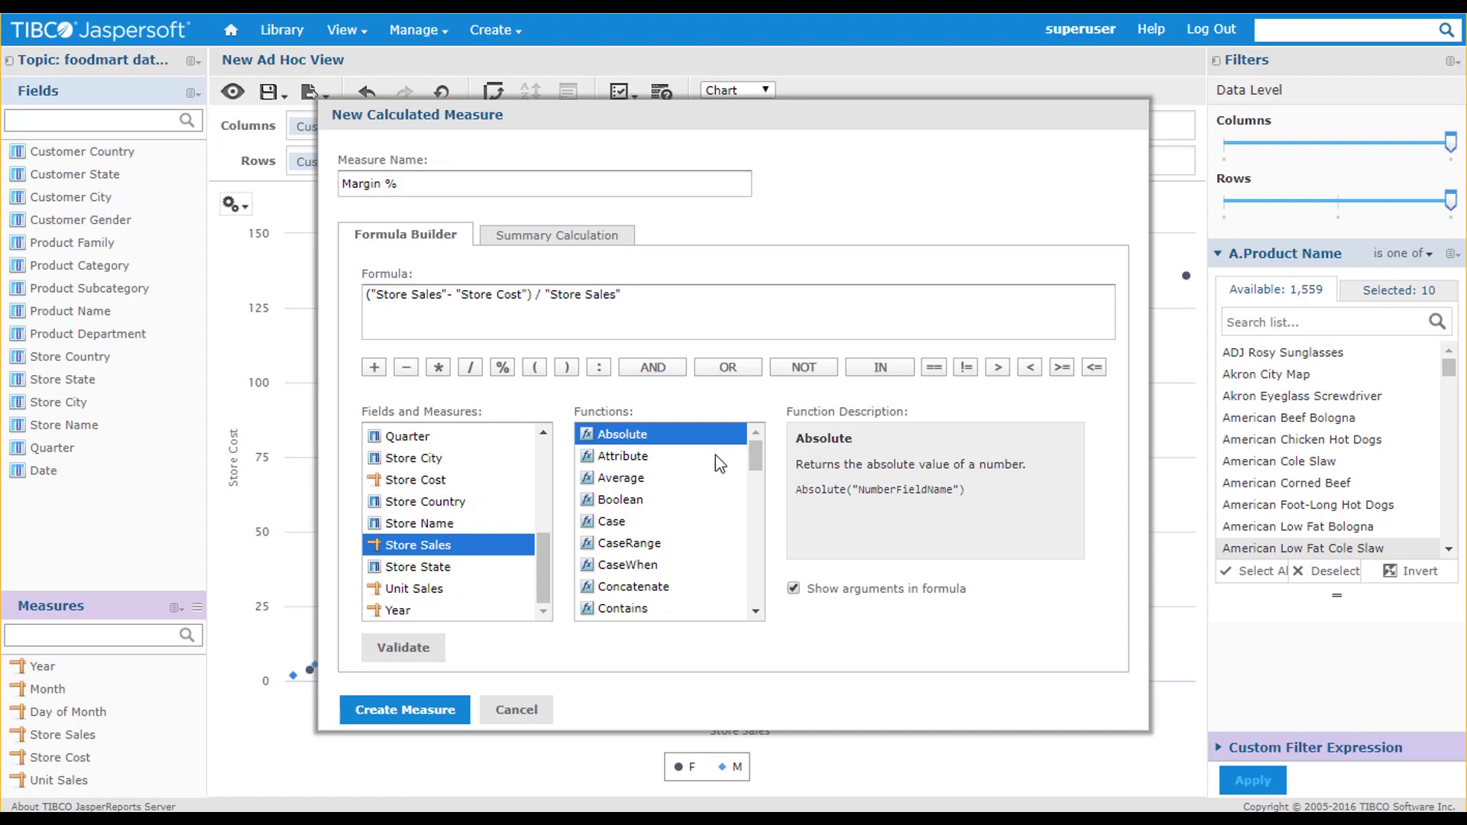
drag(751, 452, 749, 603)
click(713, 609)
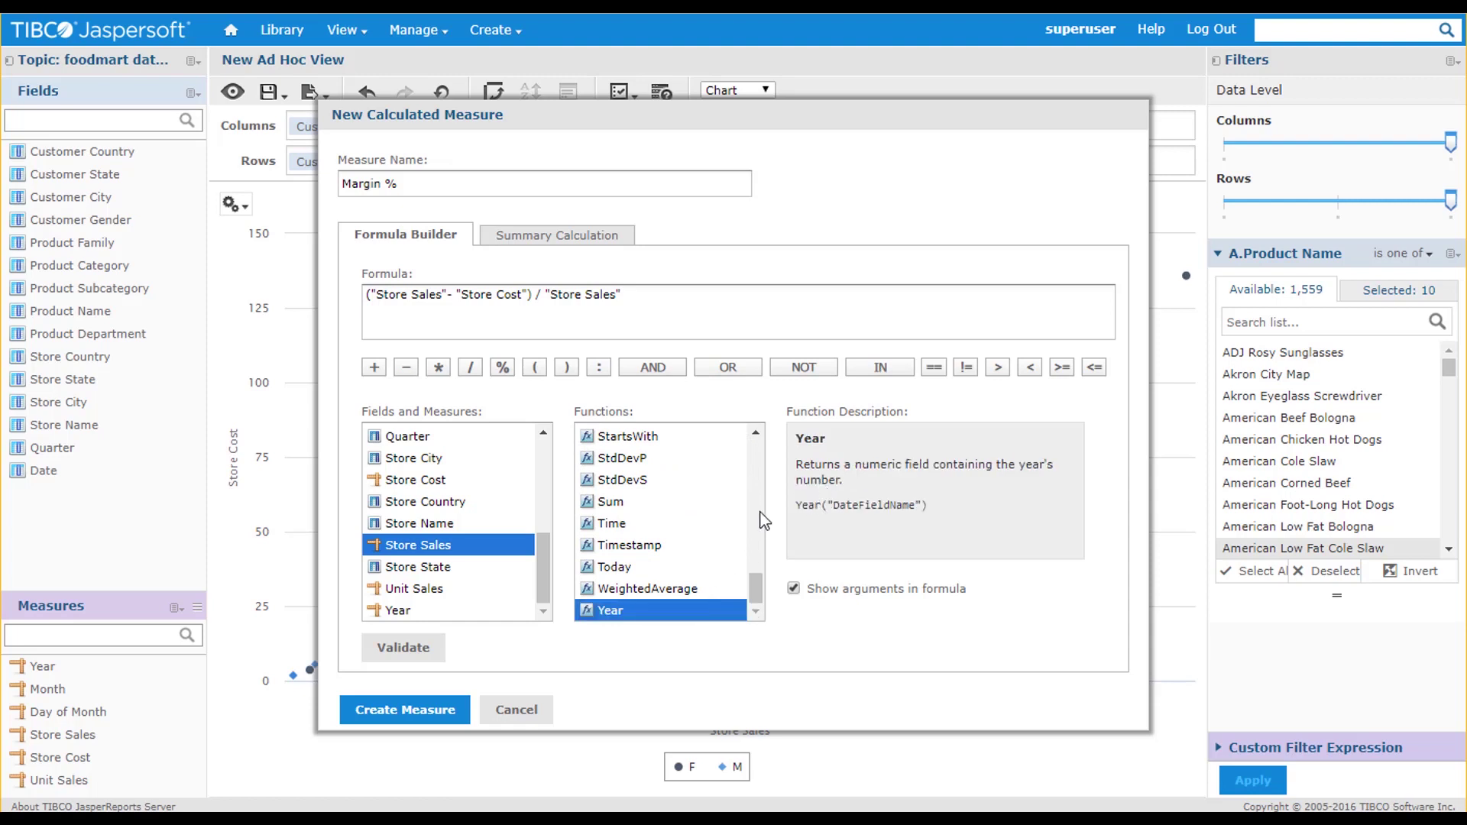
click(418, 710)
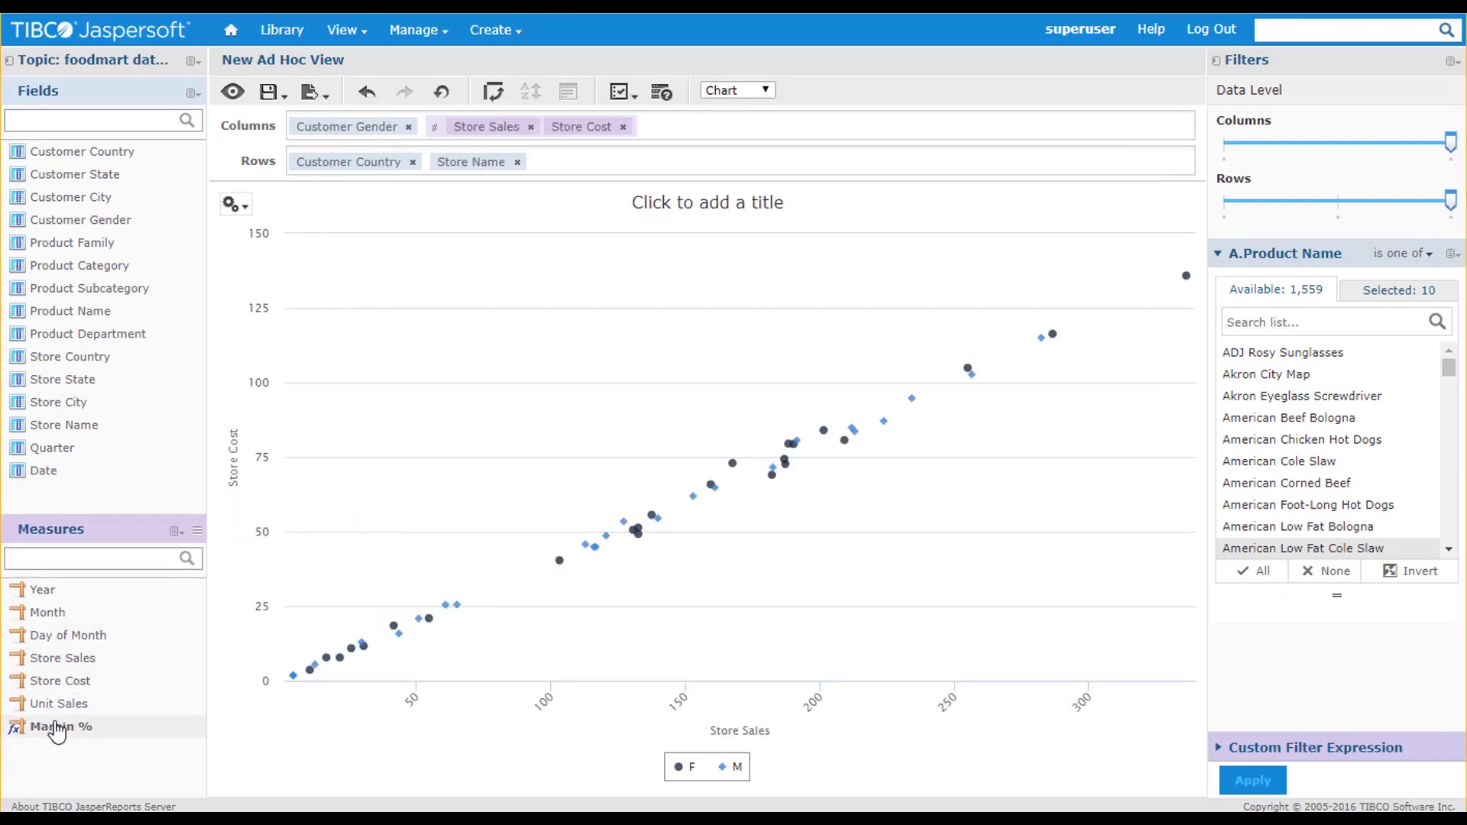
Add Margin % to columns, switch to a Bubble chart, and move Margin % ahead of Store Cost
drag(56, 732, 611, 126)
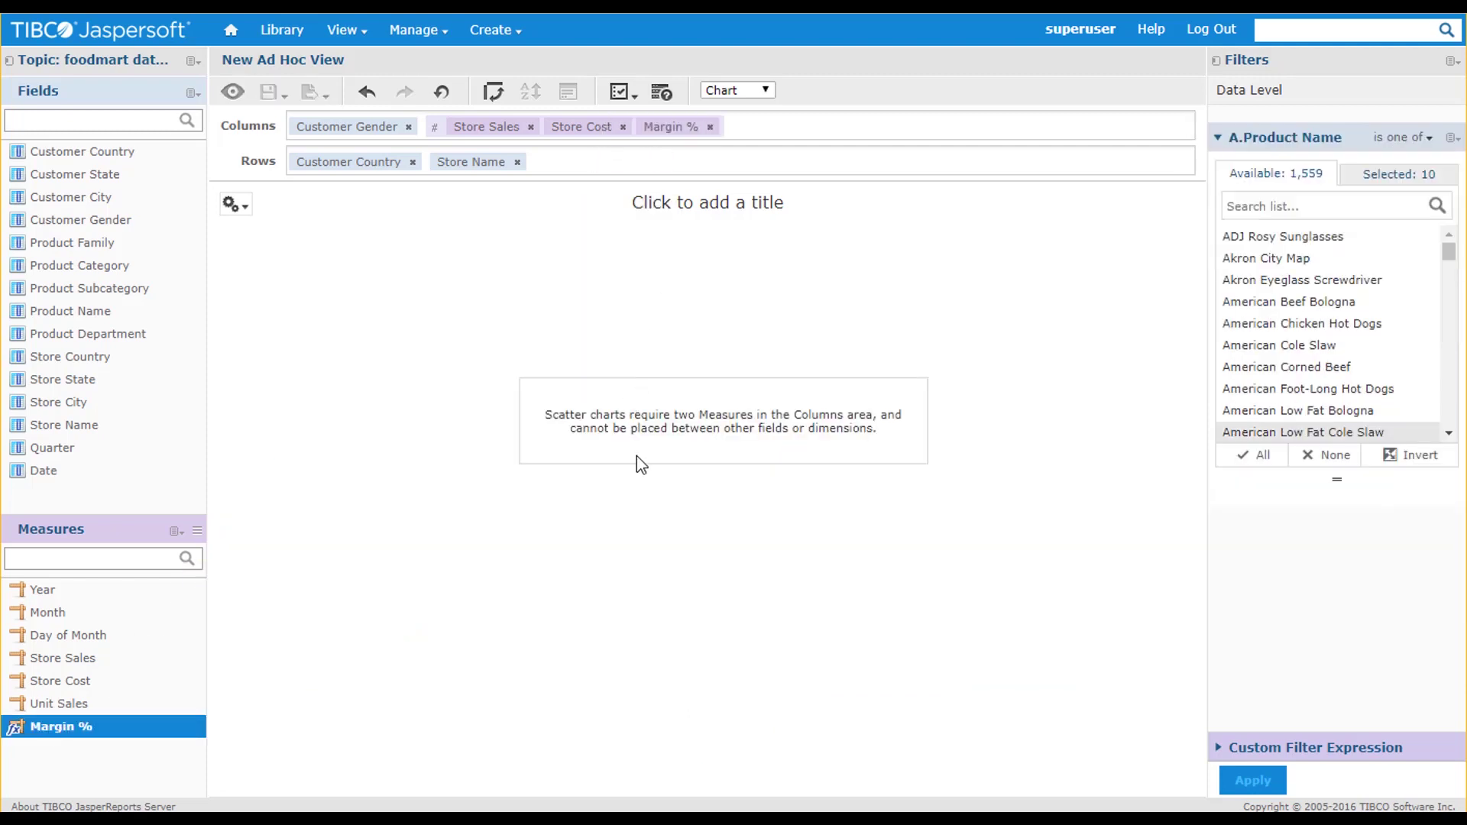
click(233, 205)
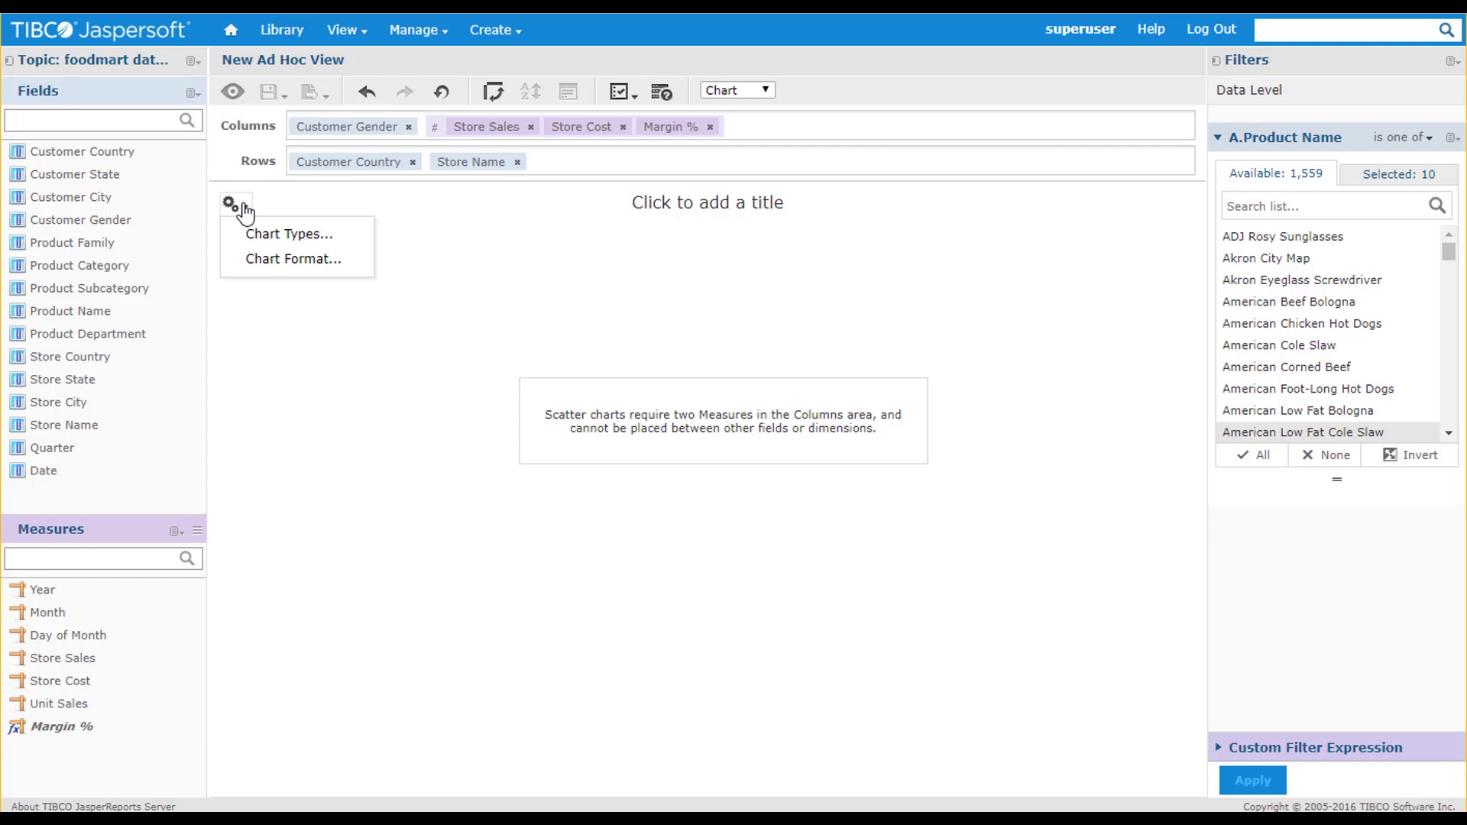
click(252, 232)
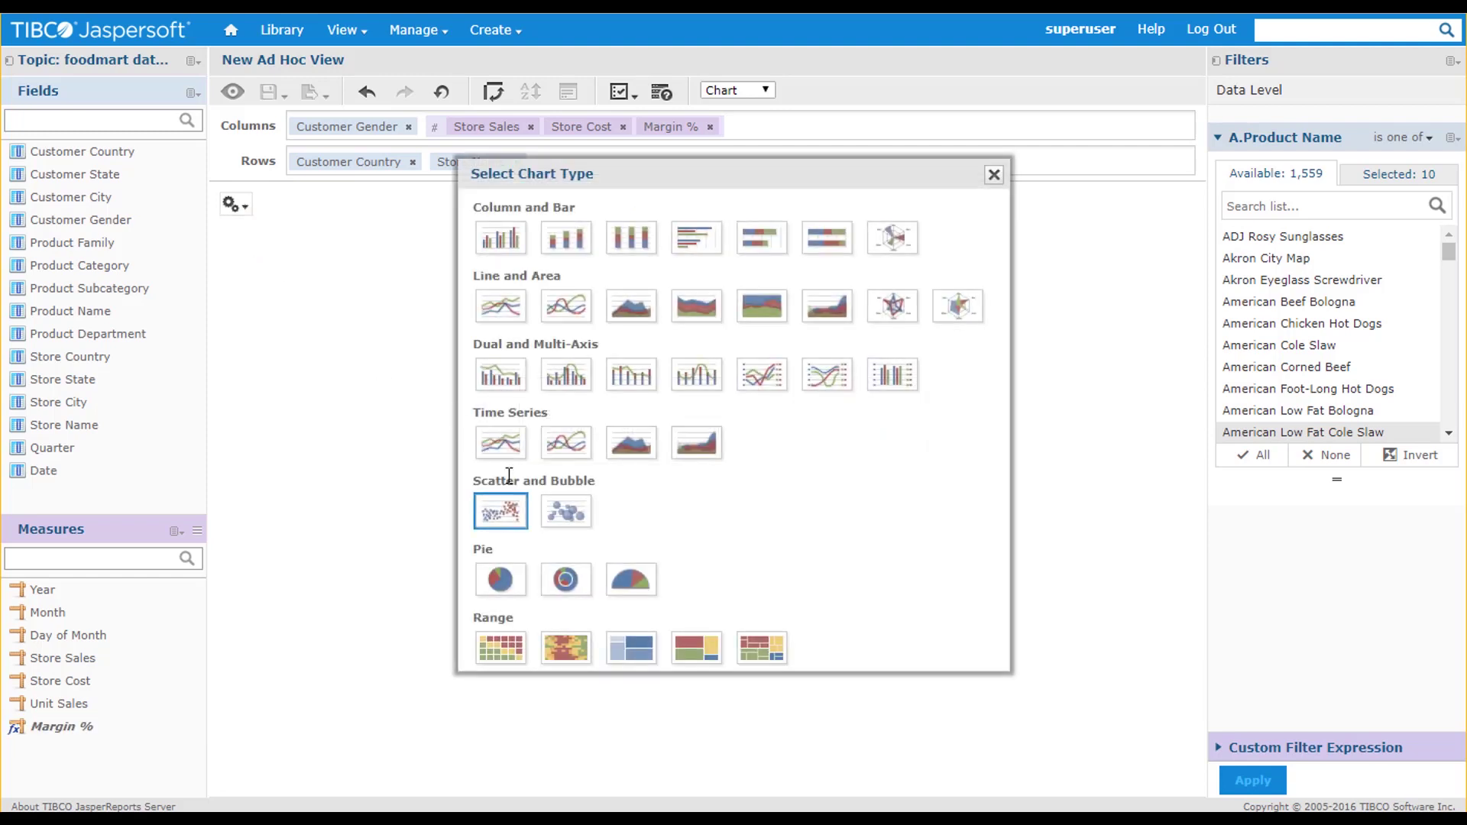
click(564, 524)
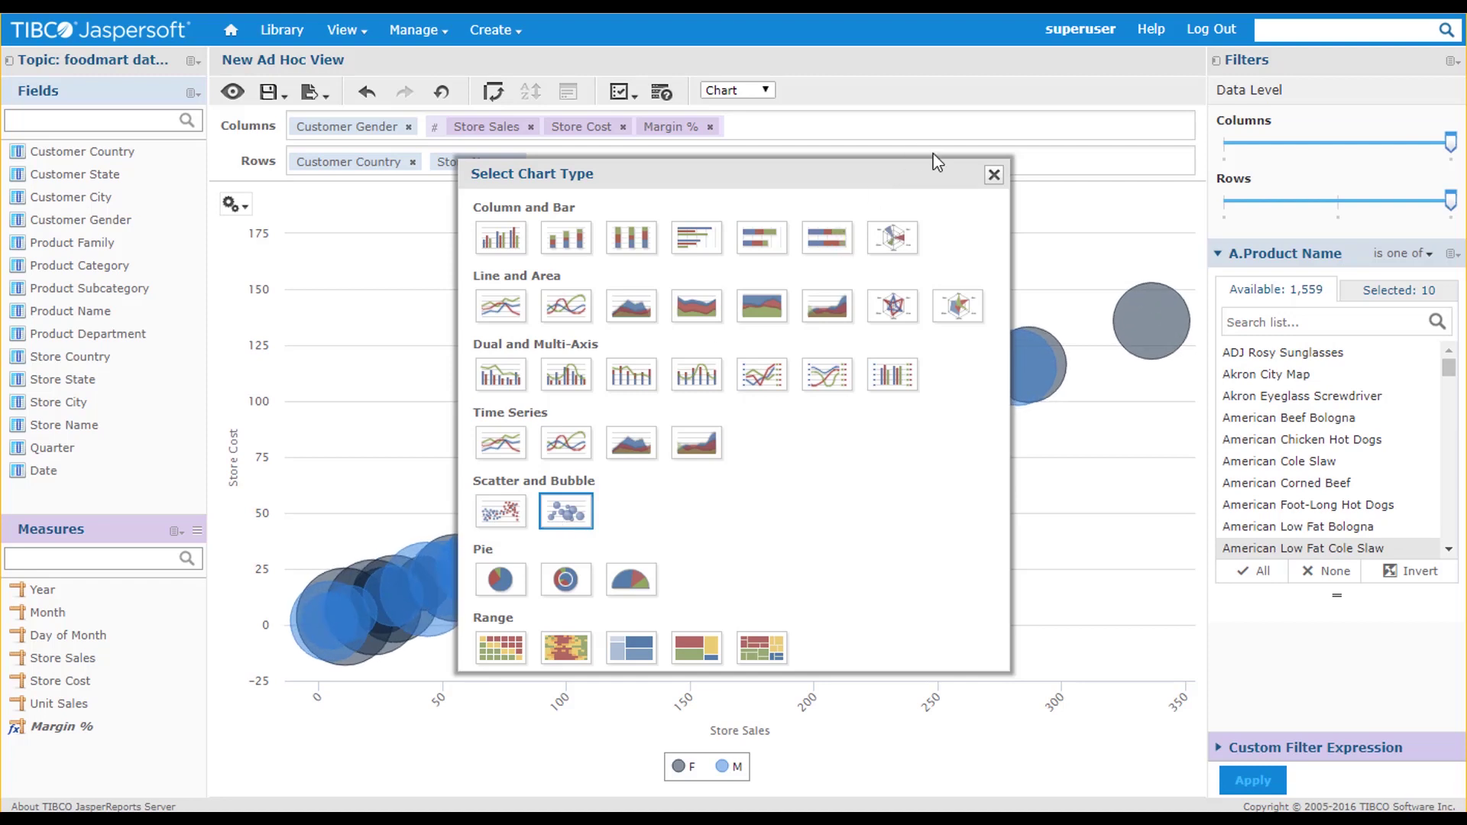
click(994, 174)
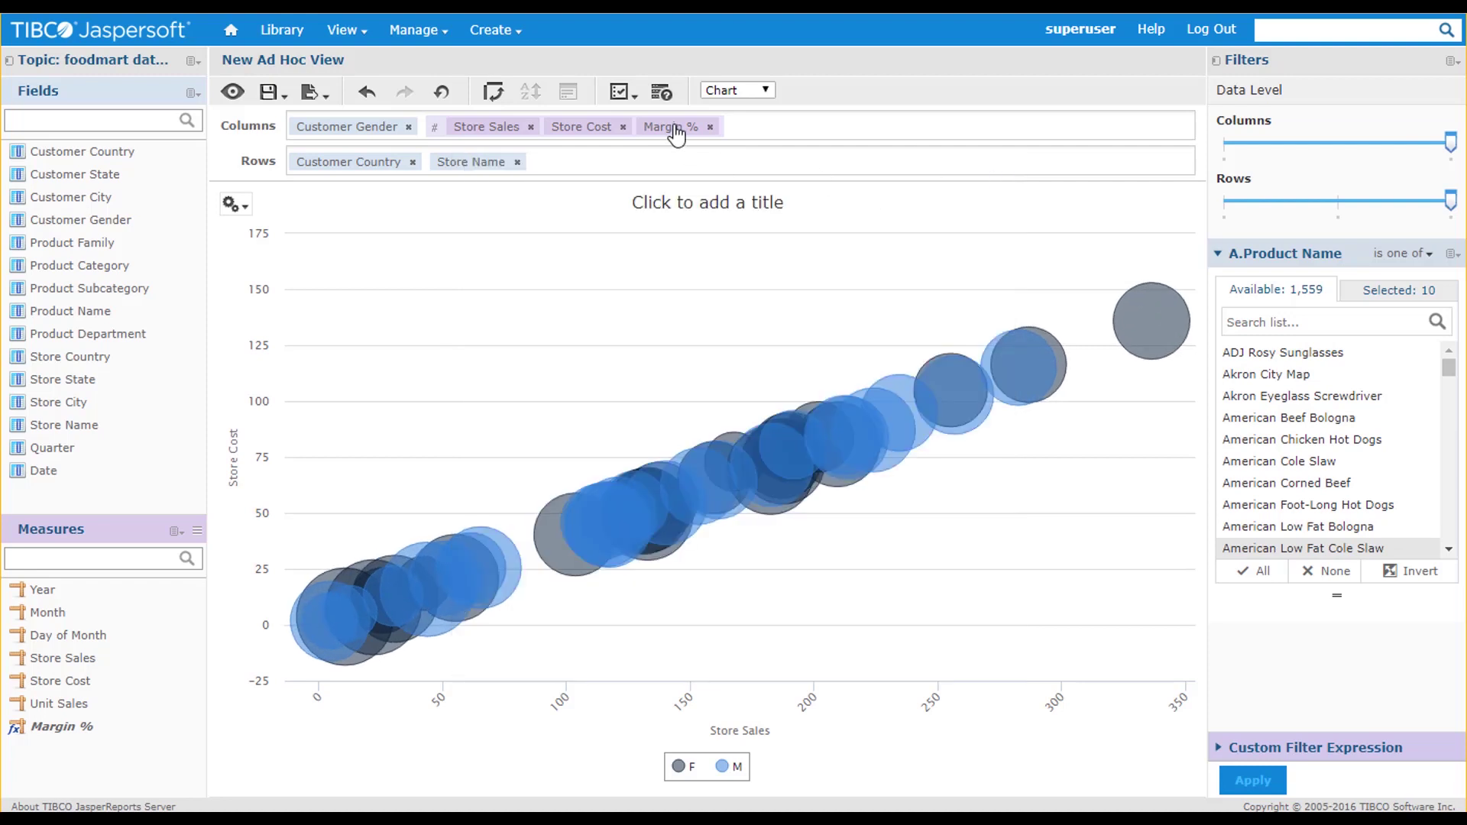
drag(672, 126, 582, 133)
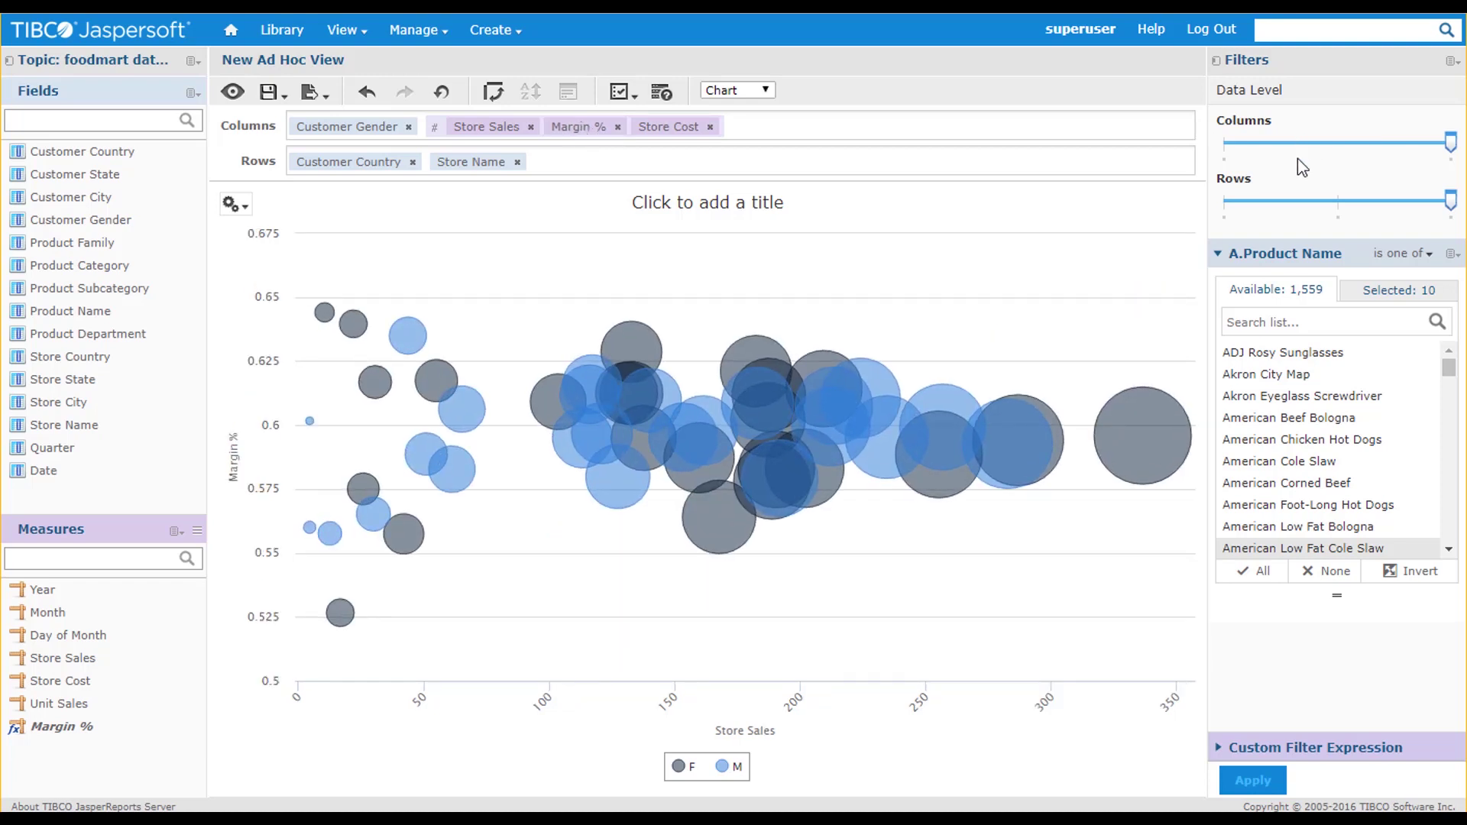
Set the rows data level to Customer Country and the columns level to Customer Gender
click(1338, 202)
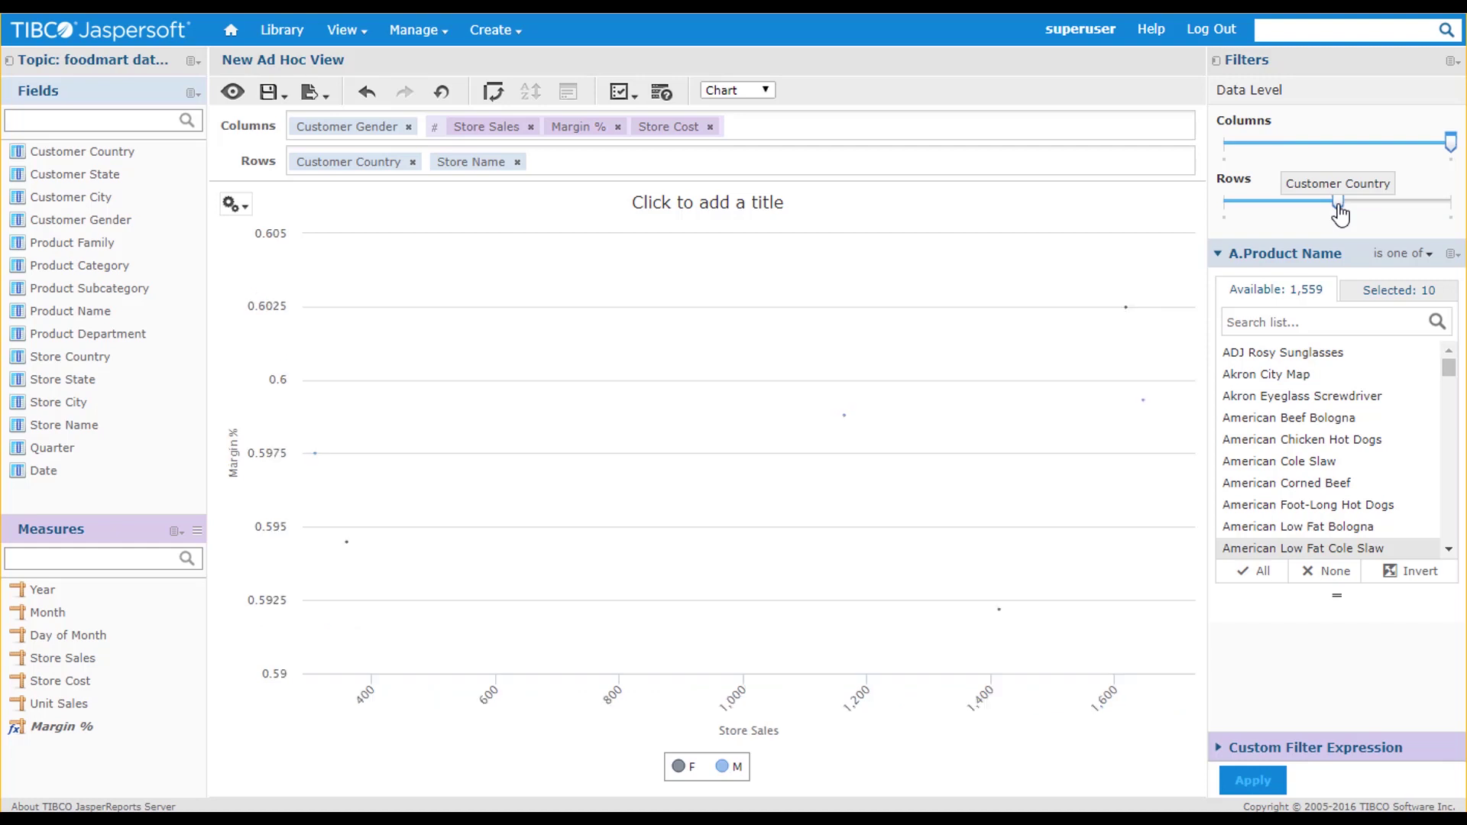
click(1227, 148)
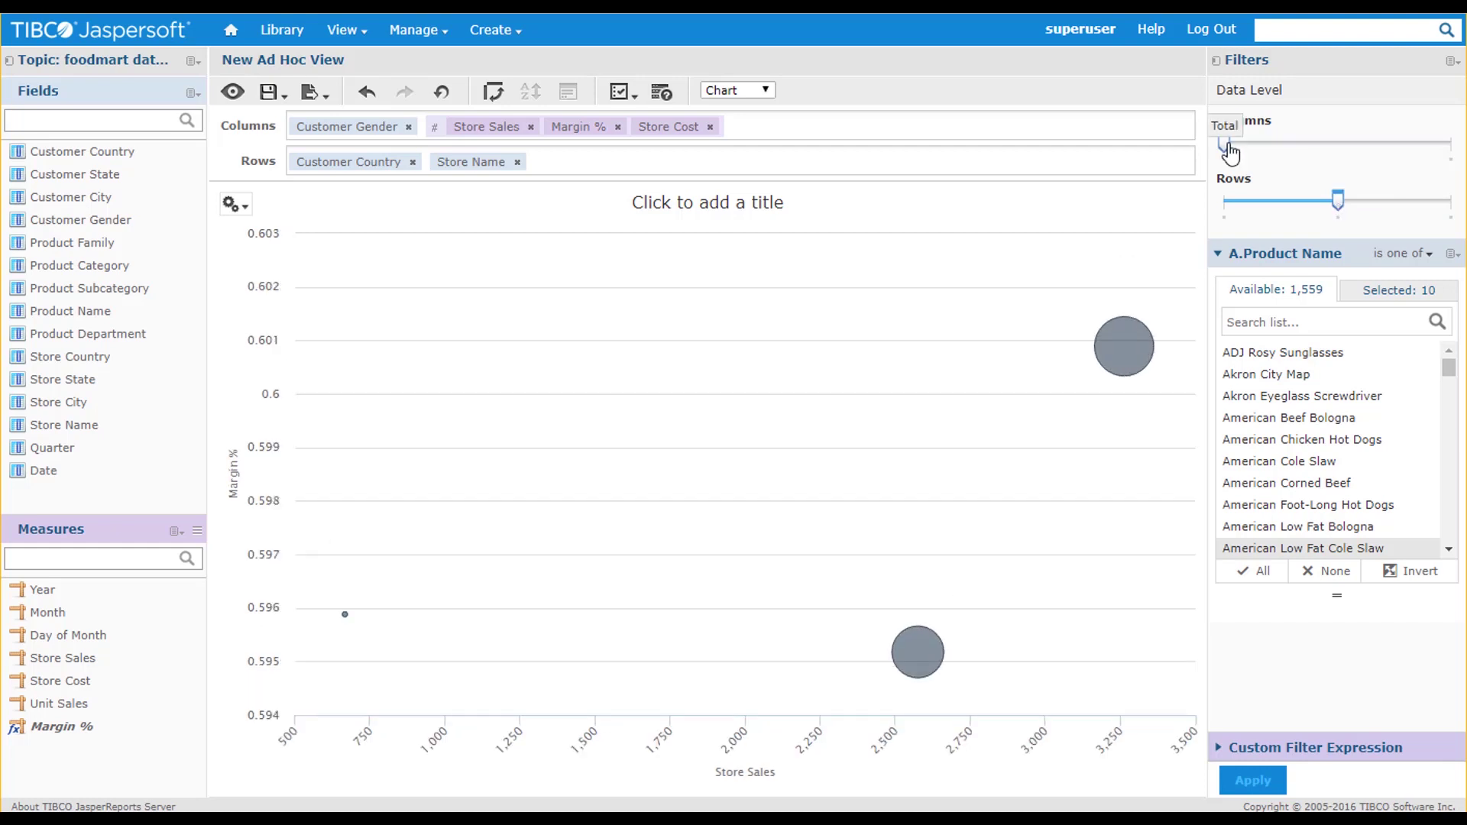
click(1448, 202)
click(1339, 201)
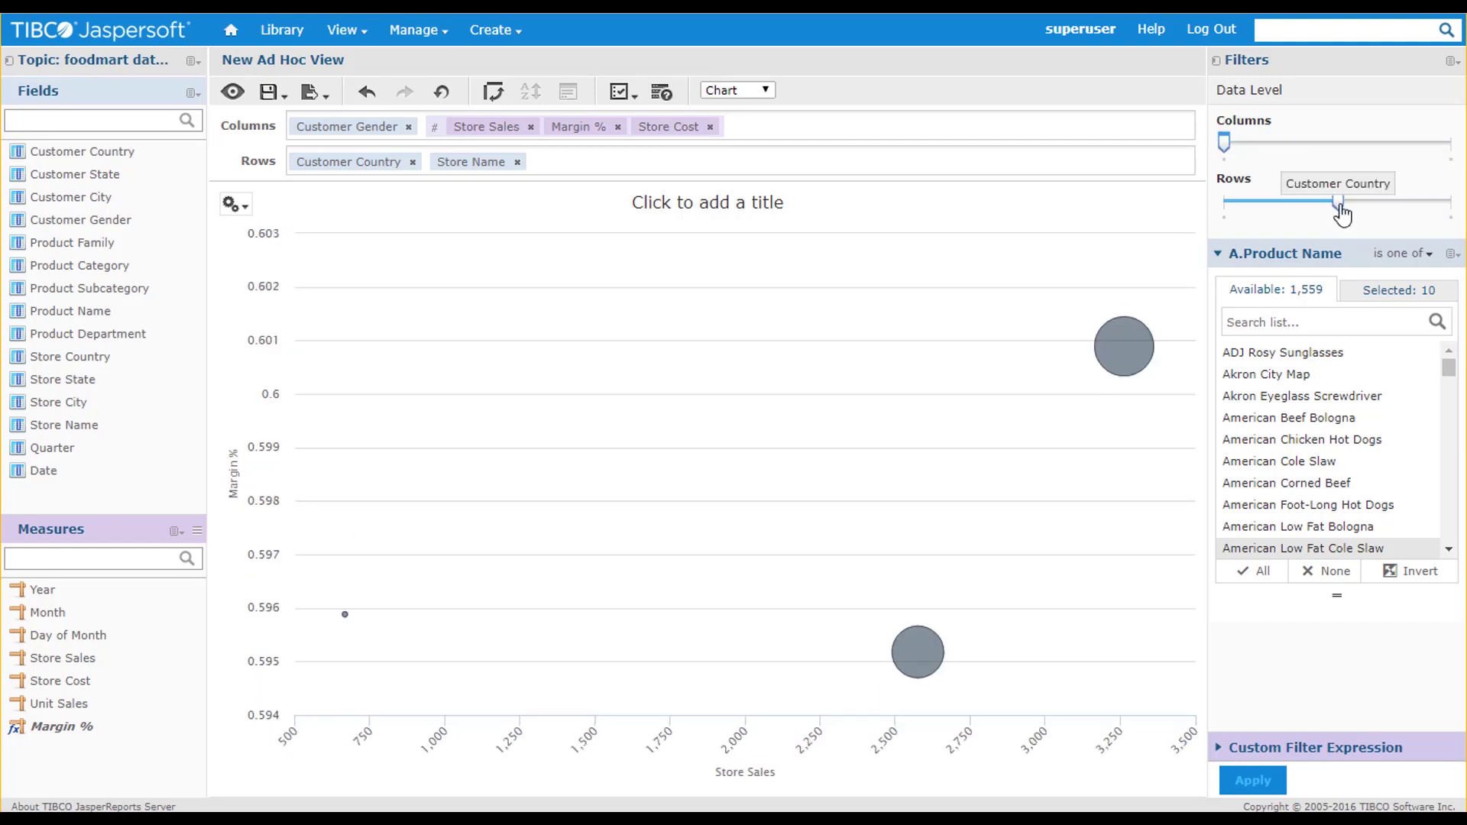
click(1429, 147)
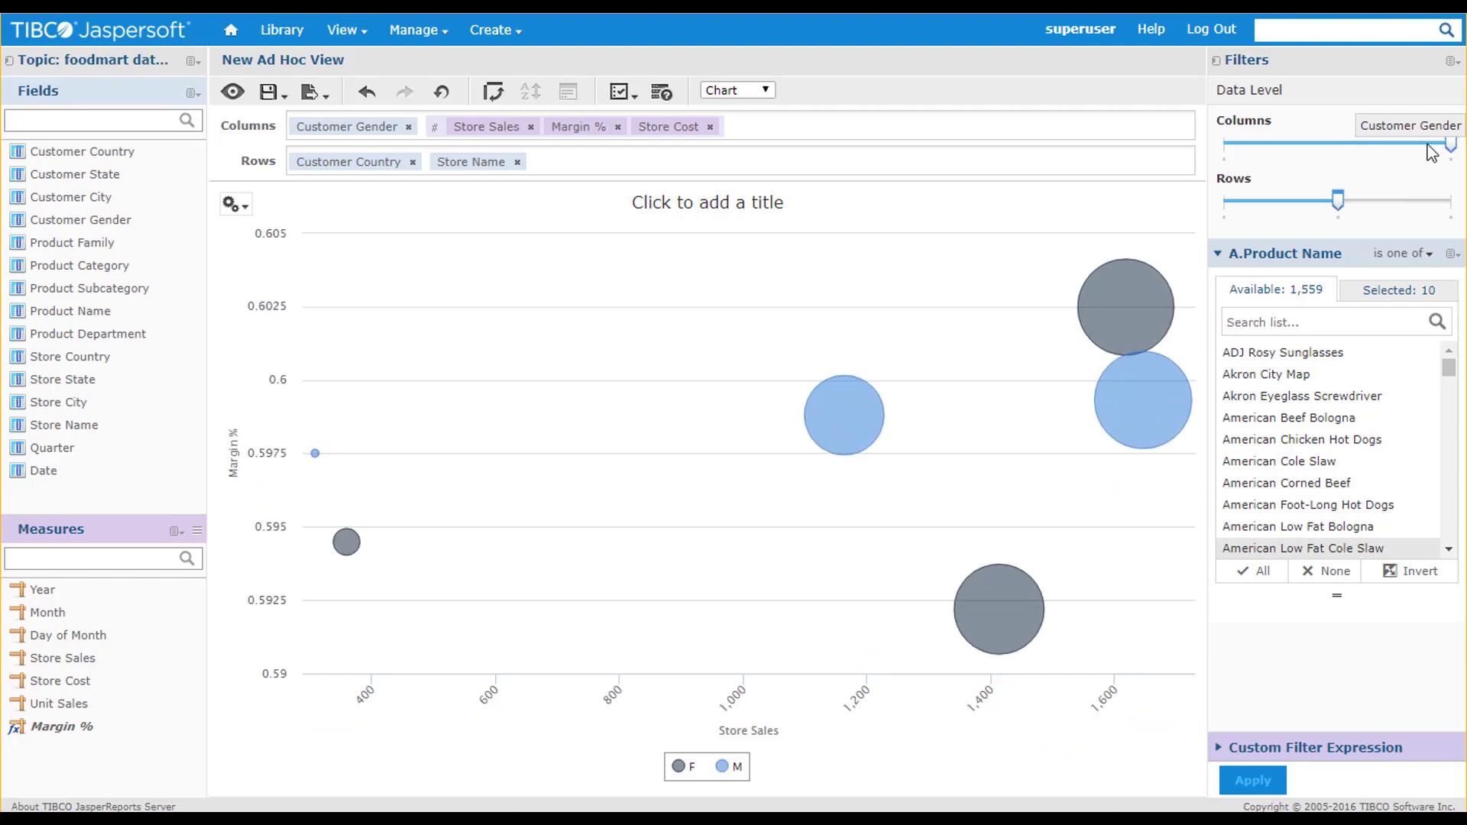
Remove Store Name, Customer Country and Customer Gender, and put Date into the rows
click(516, 162)
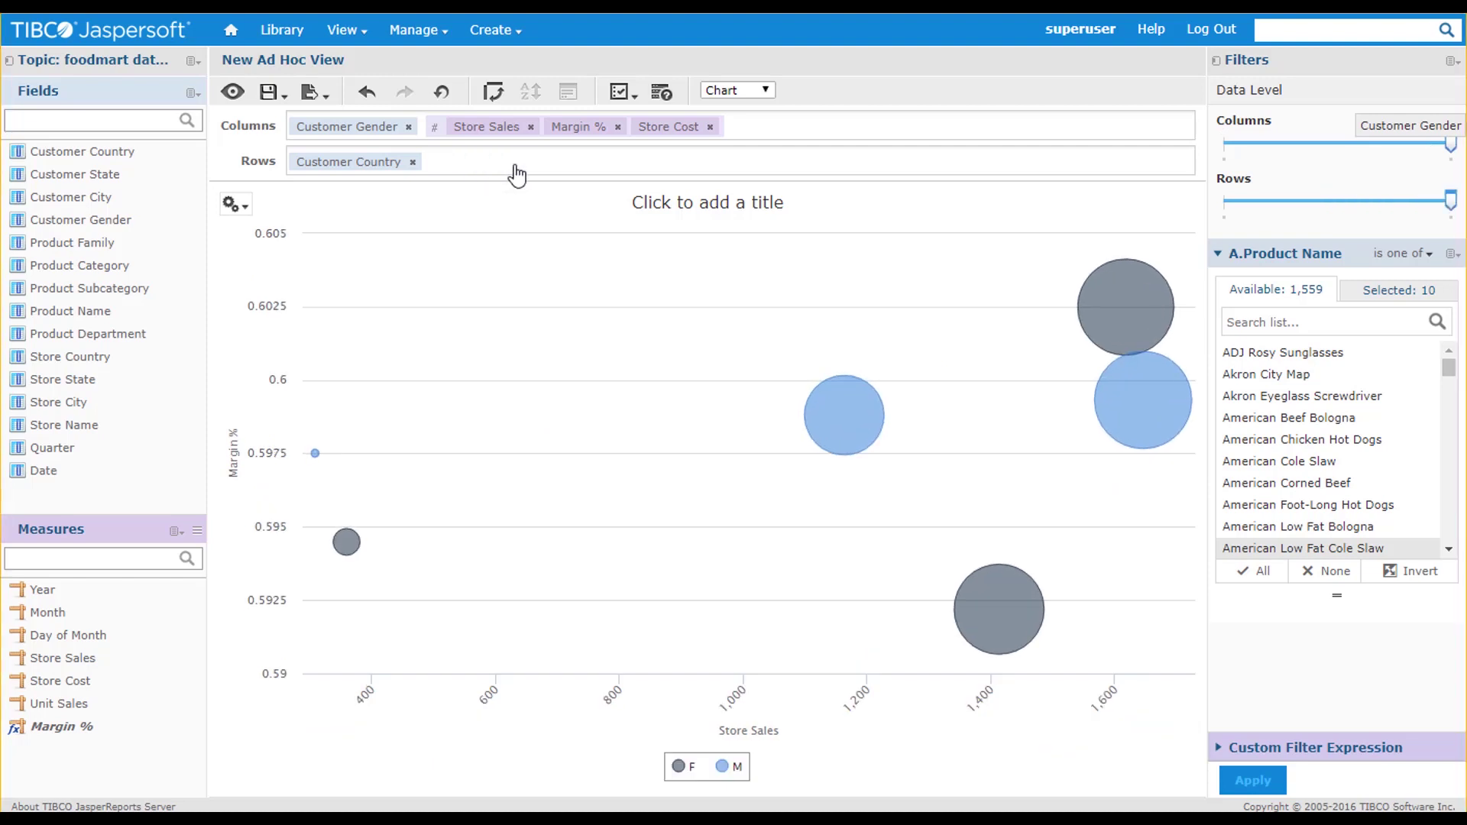
click(411, 162)
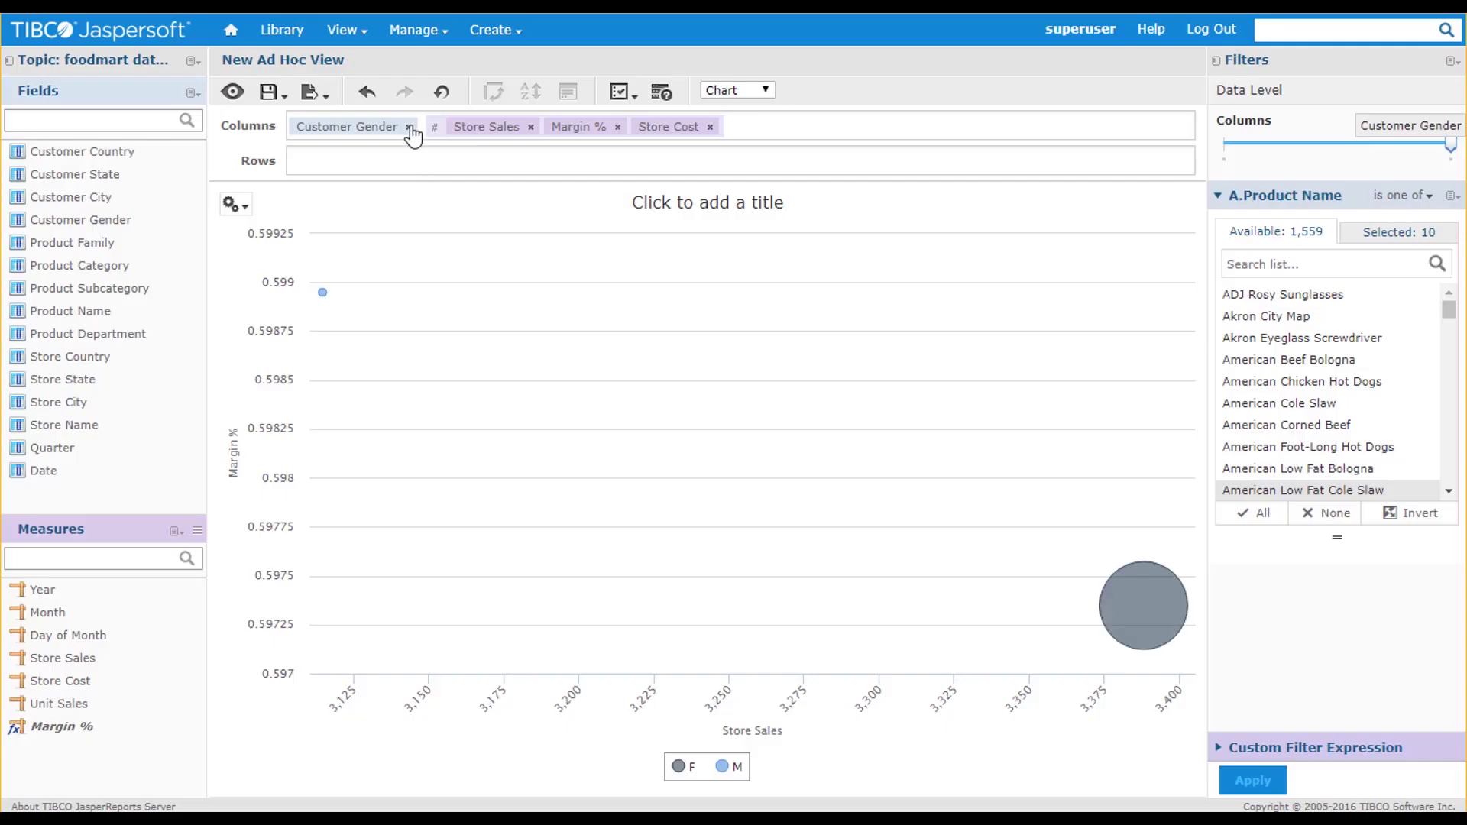
click(410, 127)
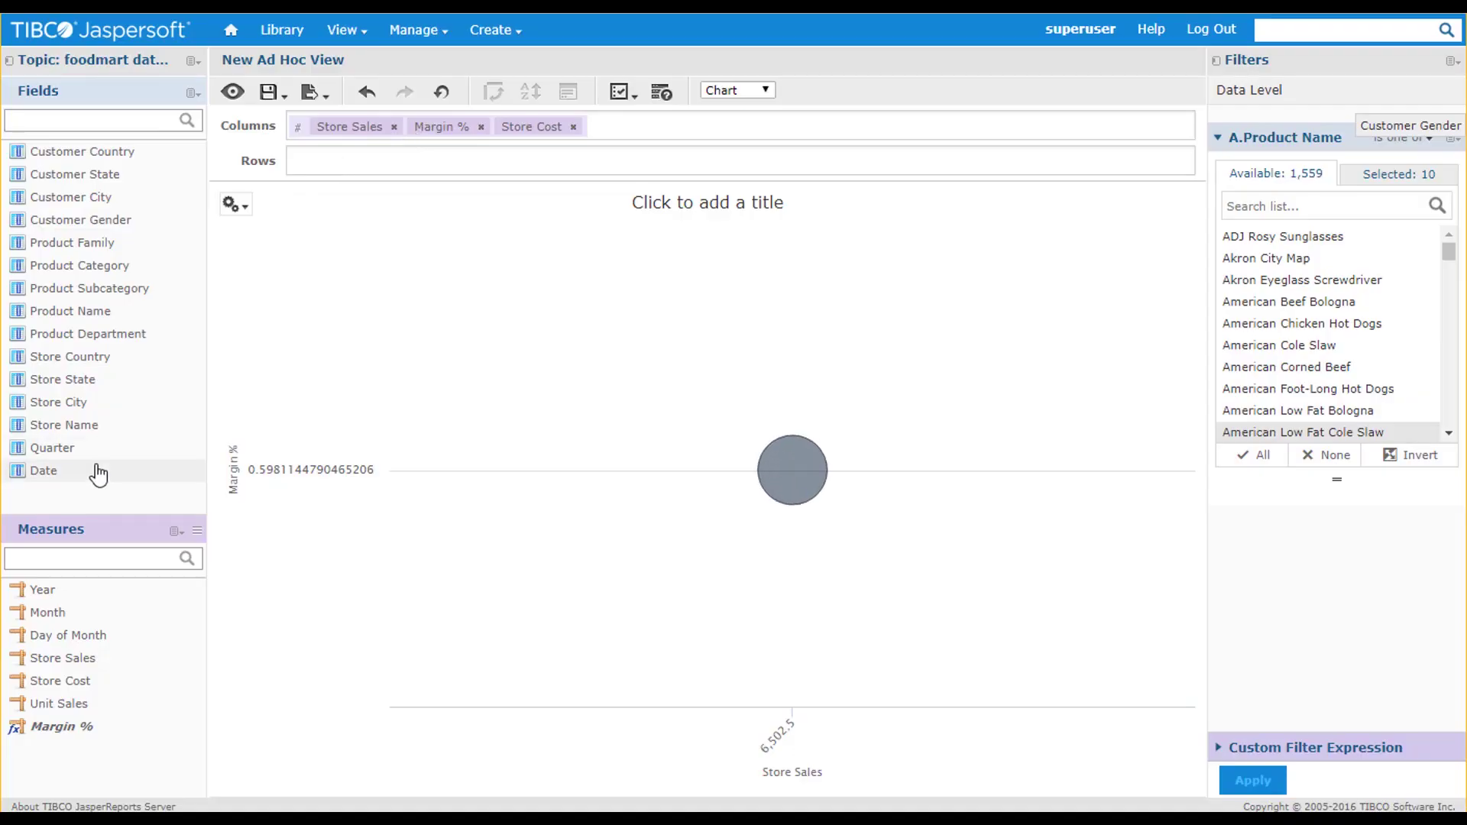
drag(98, 475, 361, 168)
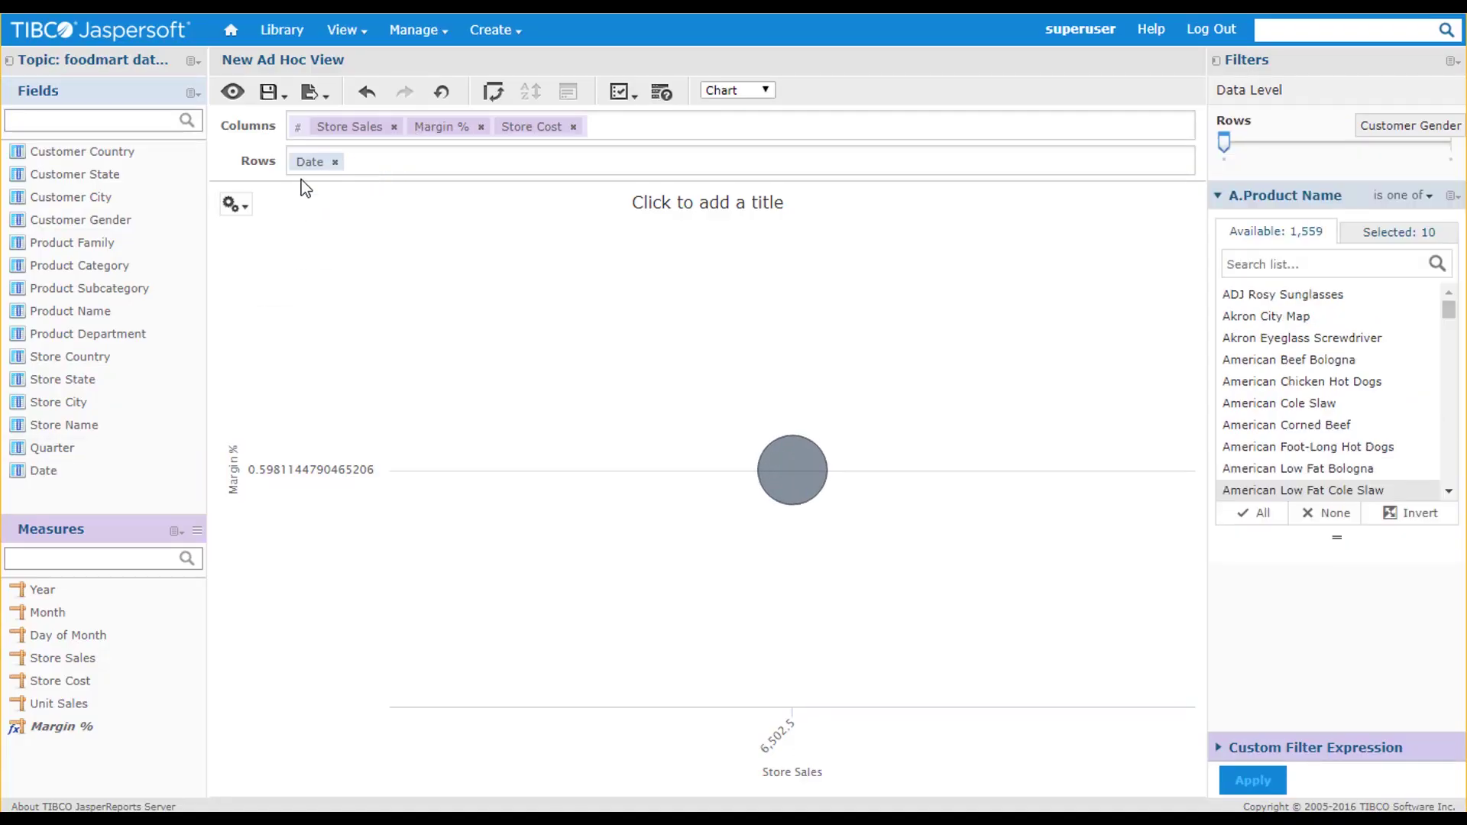
Switch the chart to a Time Series spline line and drop Margin % from the columns
click(239, 208)
click(246, 233)
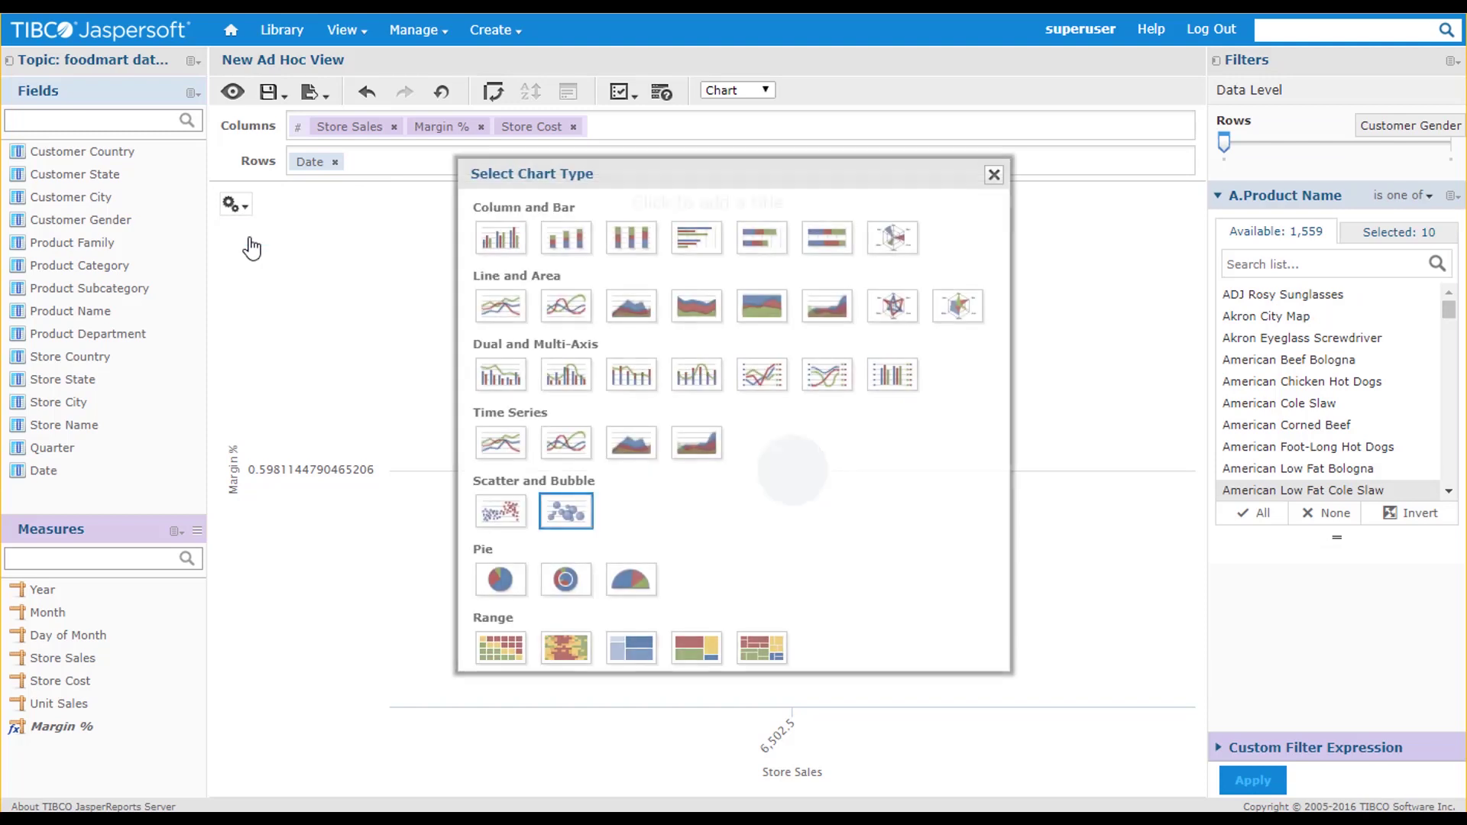
click(565, 443)
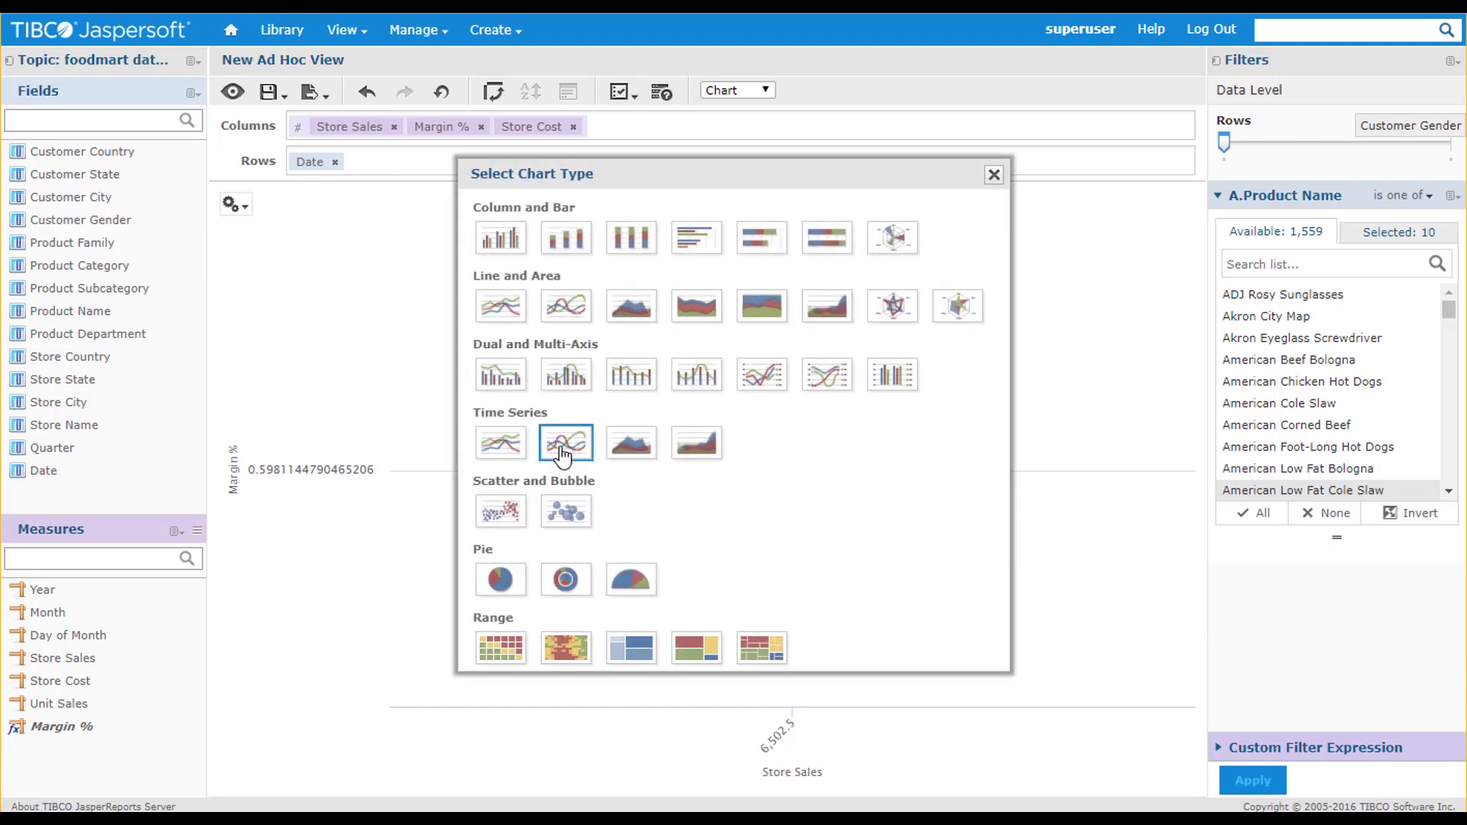
click(993, 175)
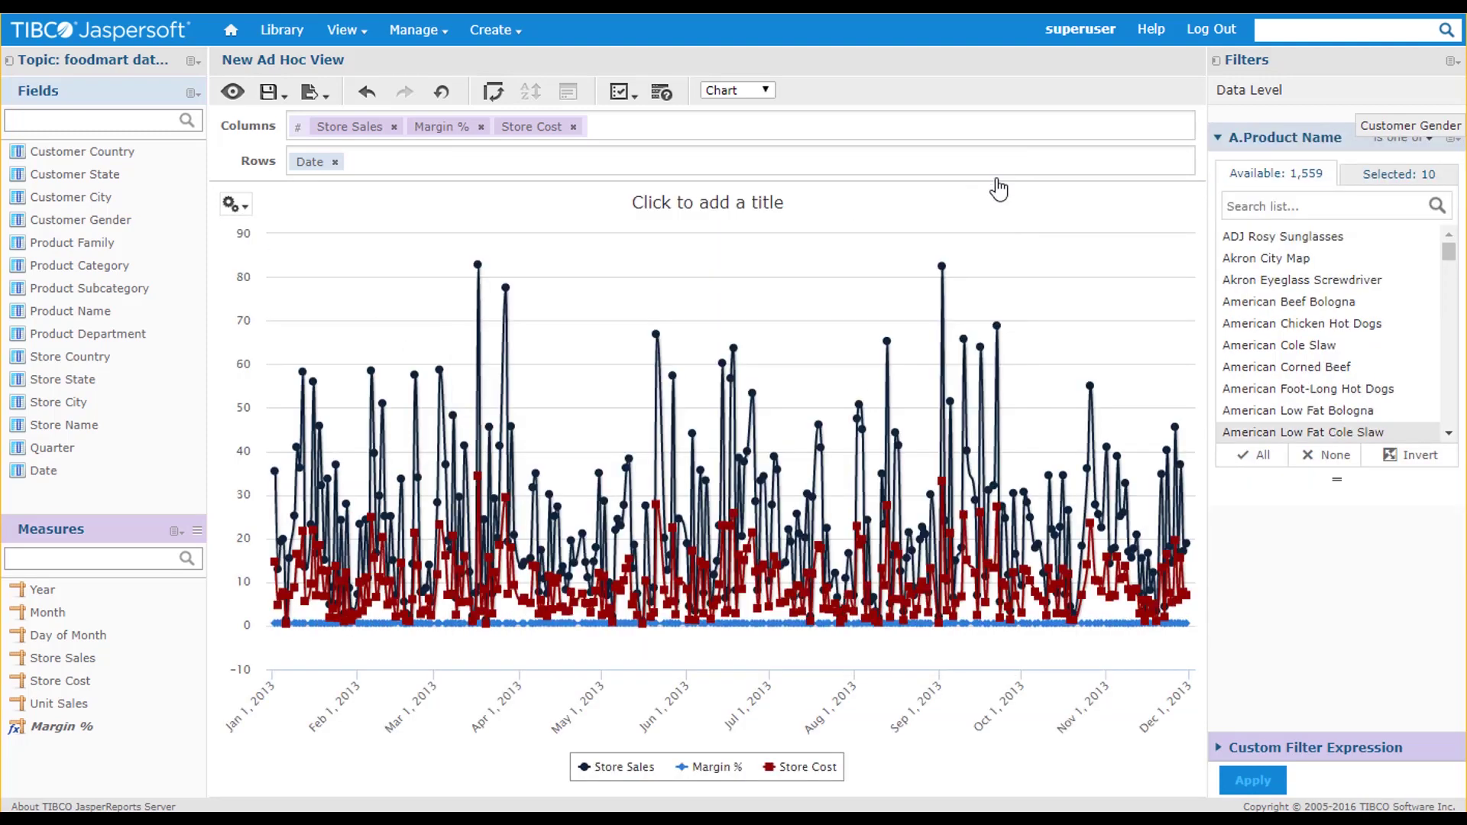
click(480, 127)
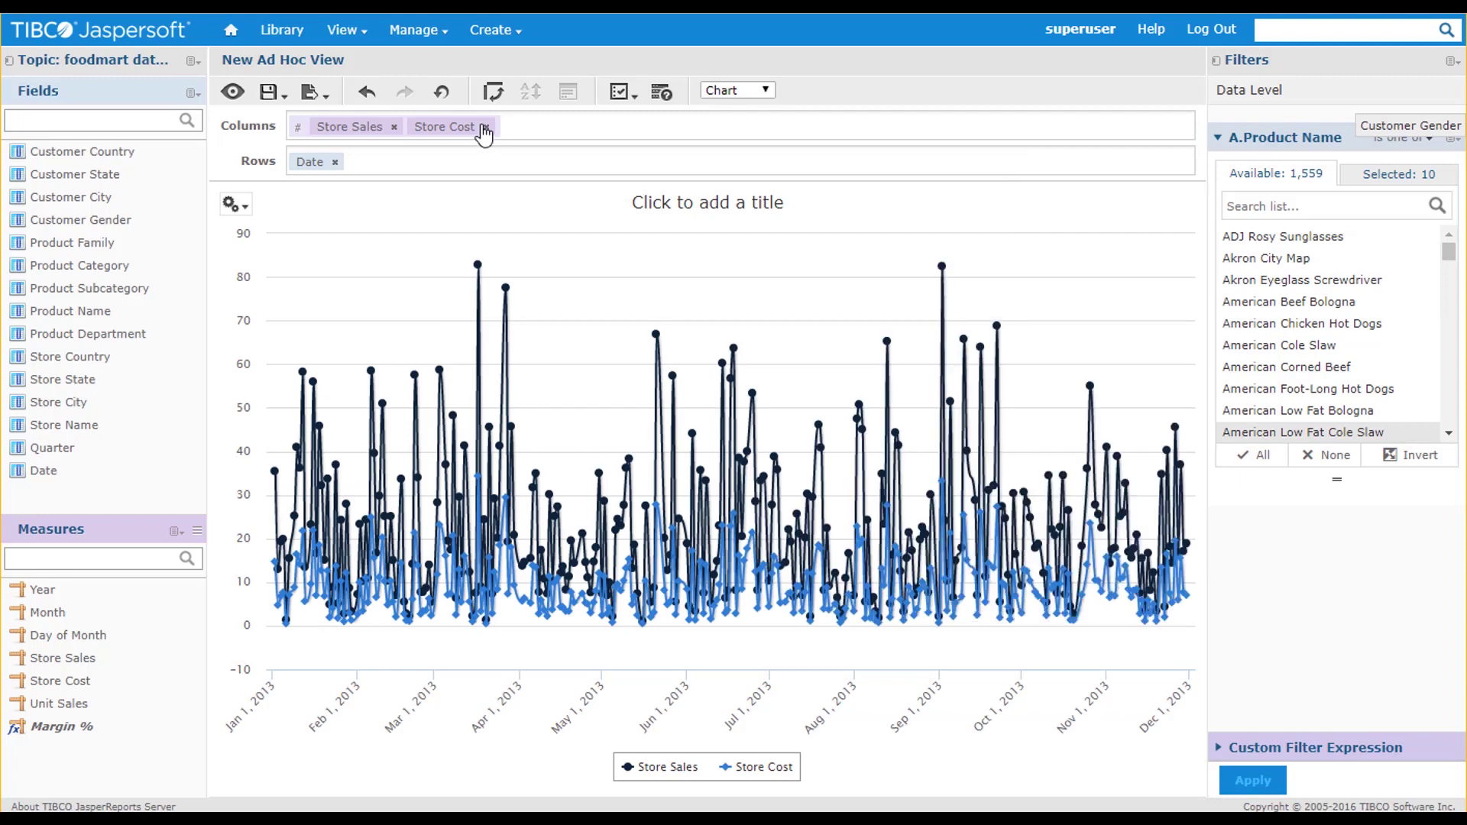
Format the chart with the legend on the right, no legend border and no data points
click(232, 203)
click(260, 263)
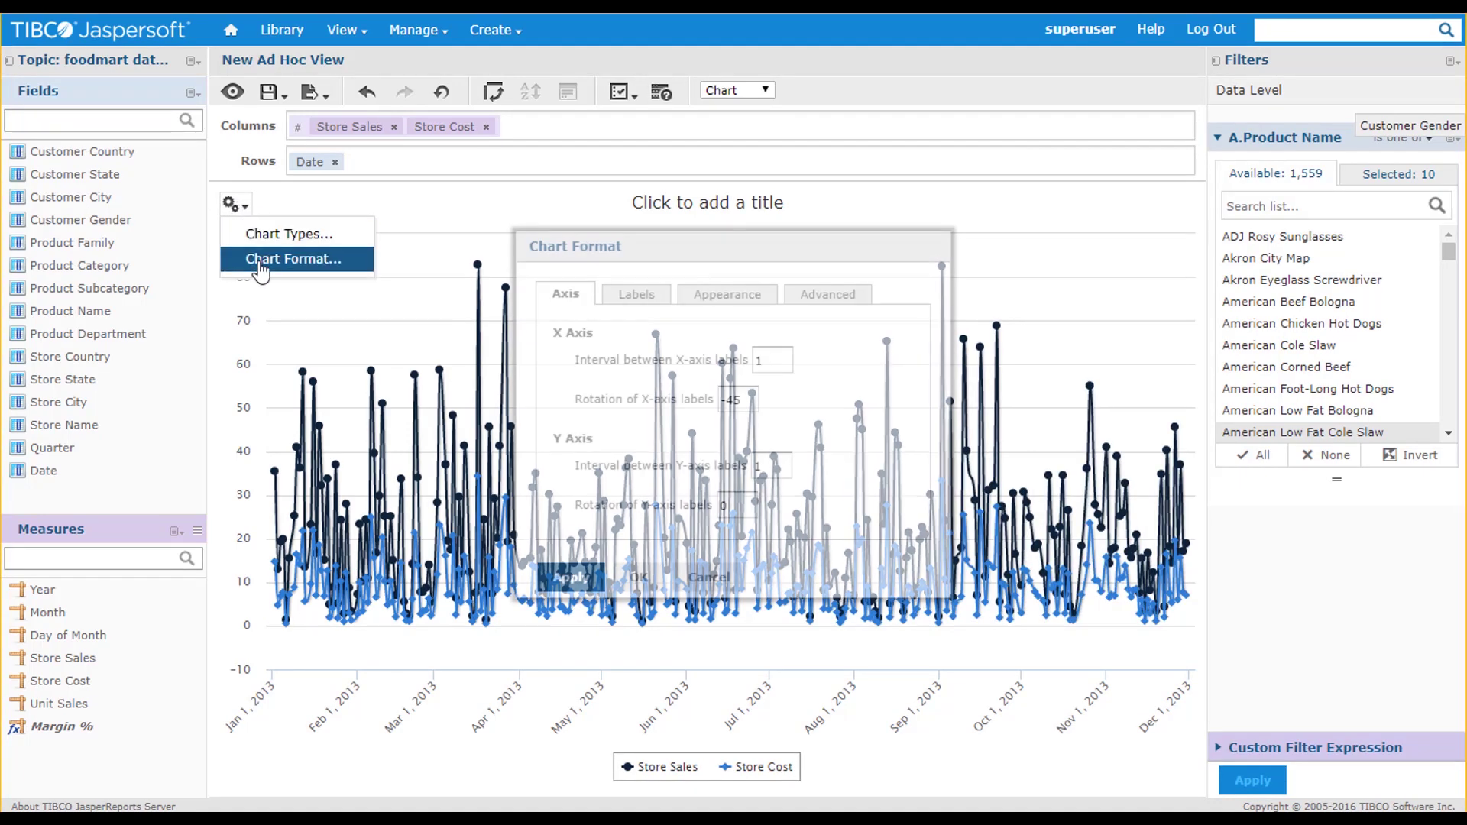
click(635, 294)
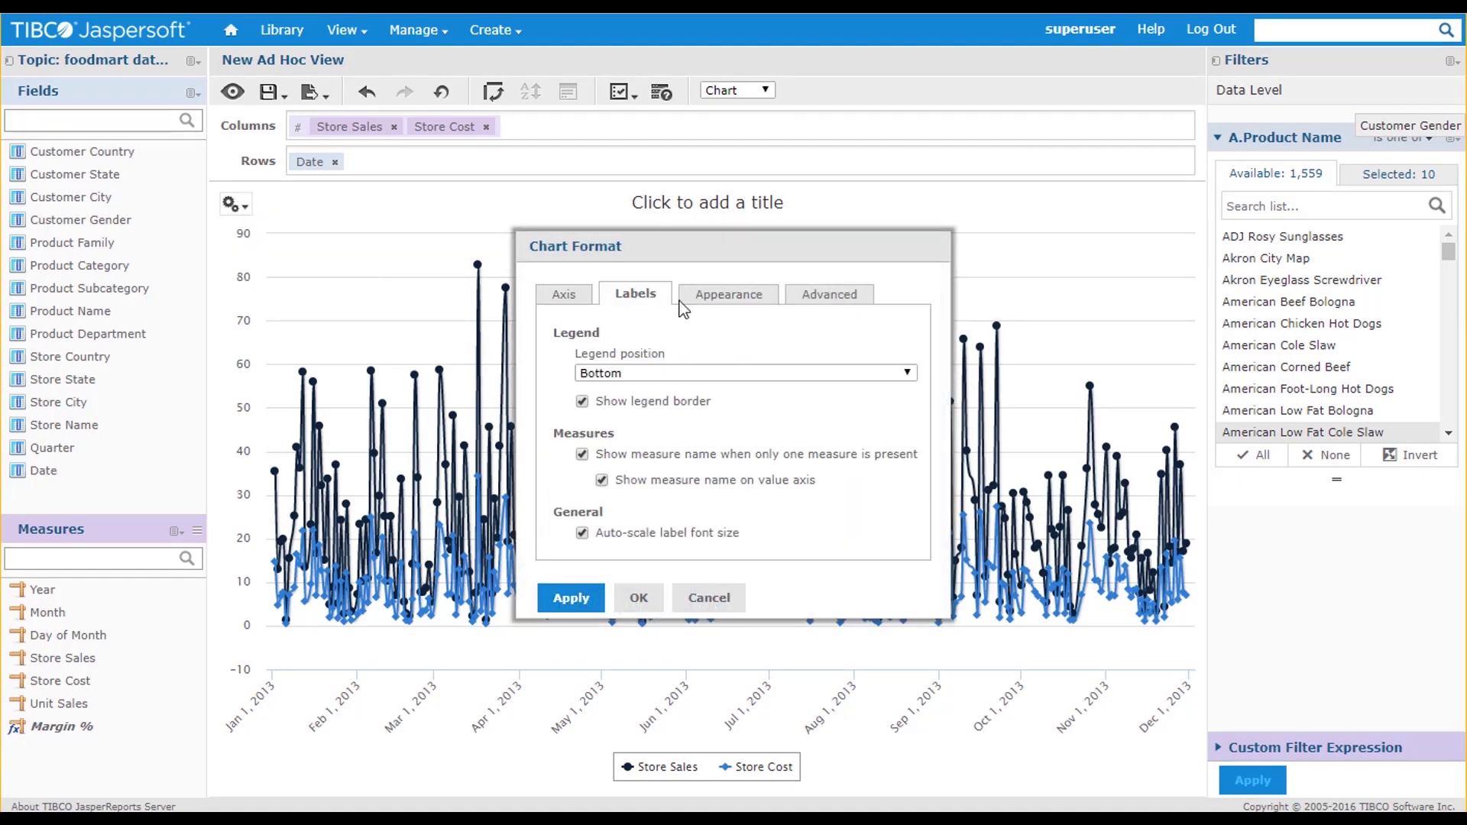
click(907, 374)
click(873, 417)
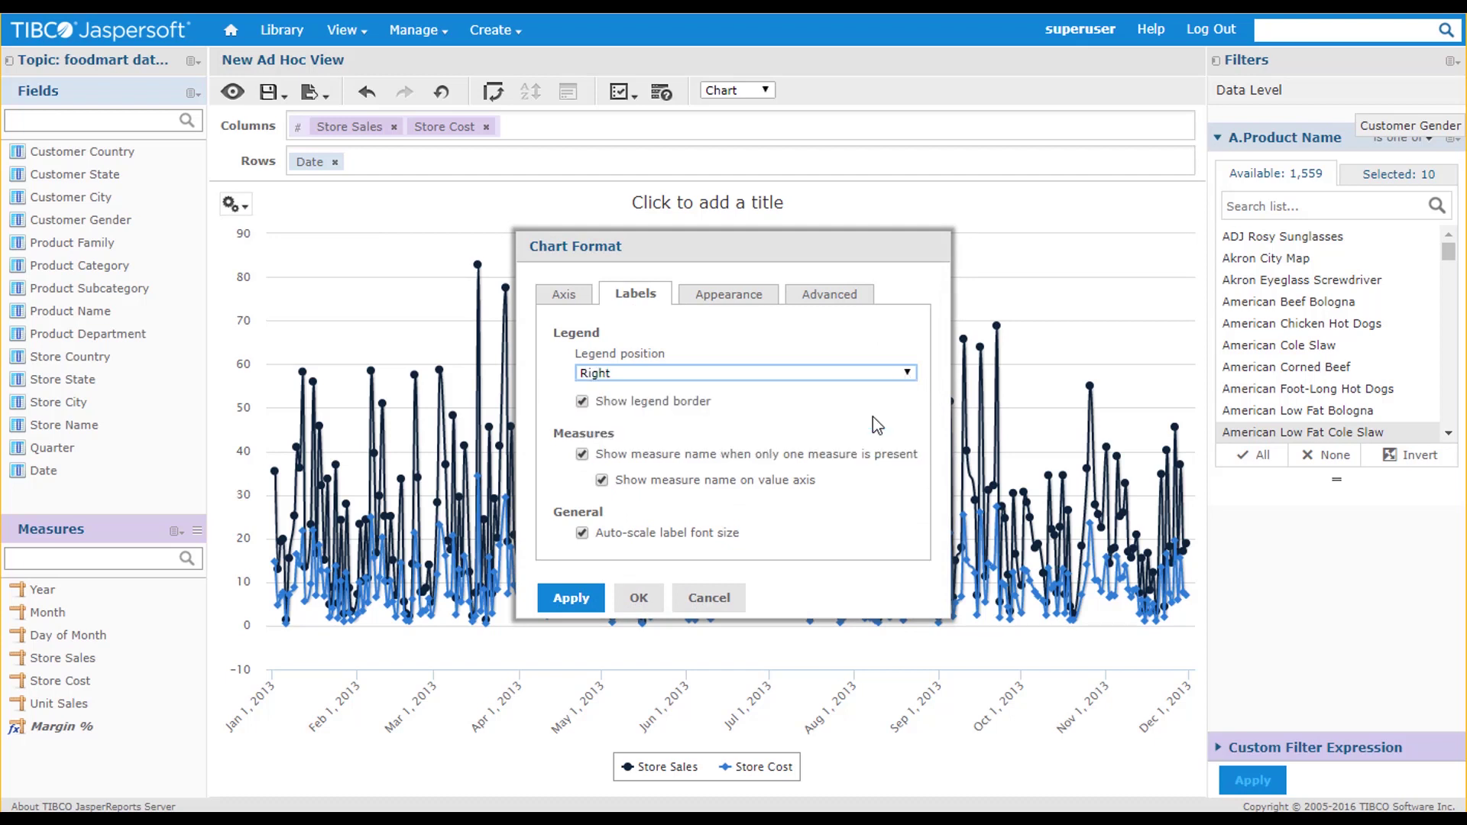
click(582, 402)
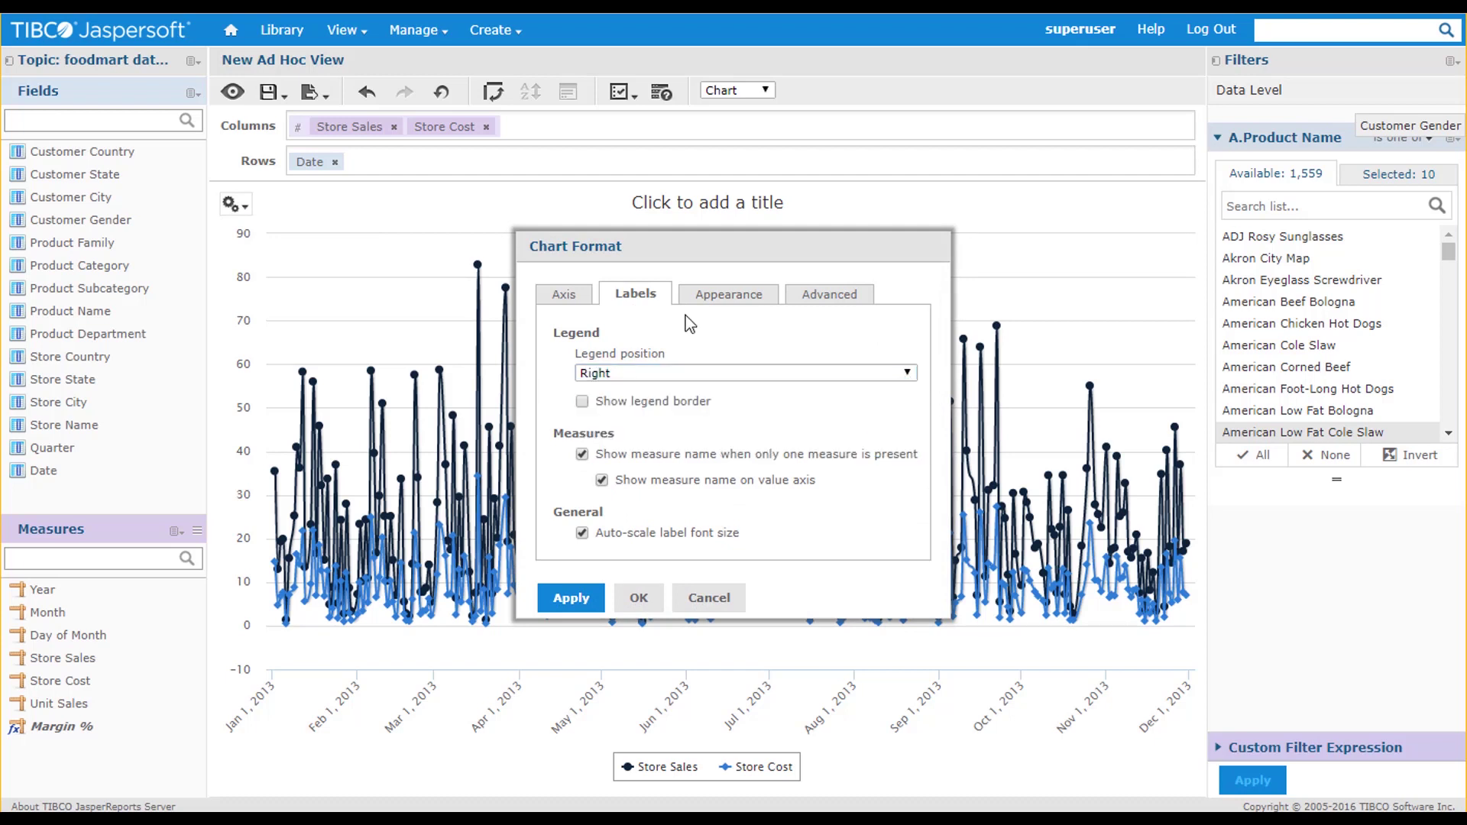
click(727, 295)
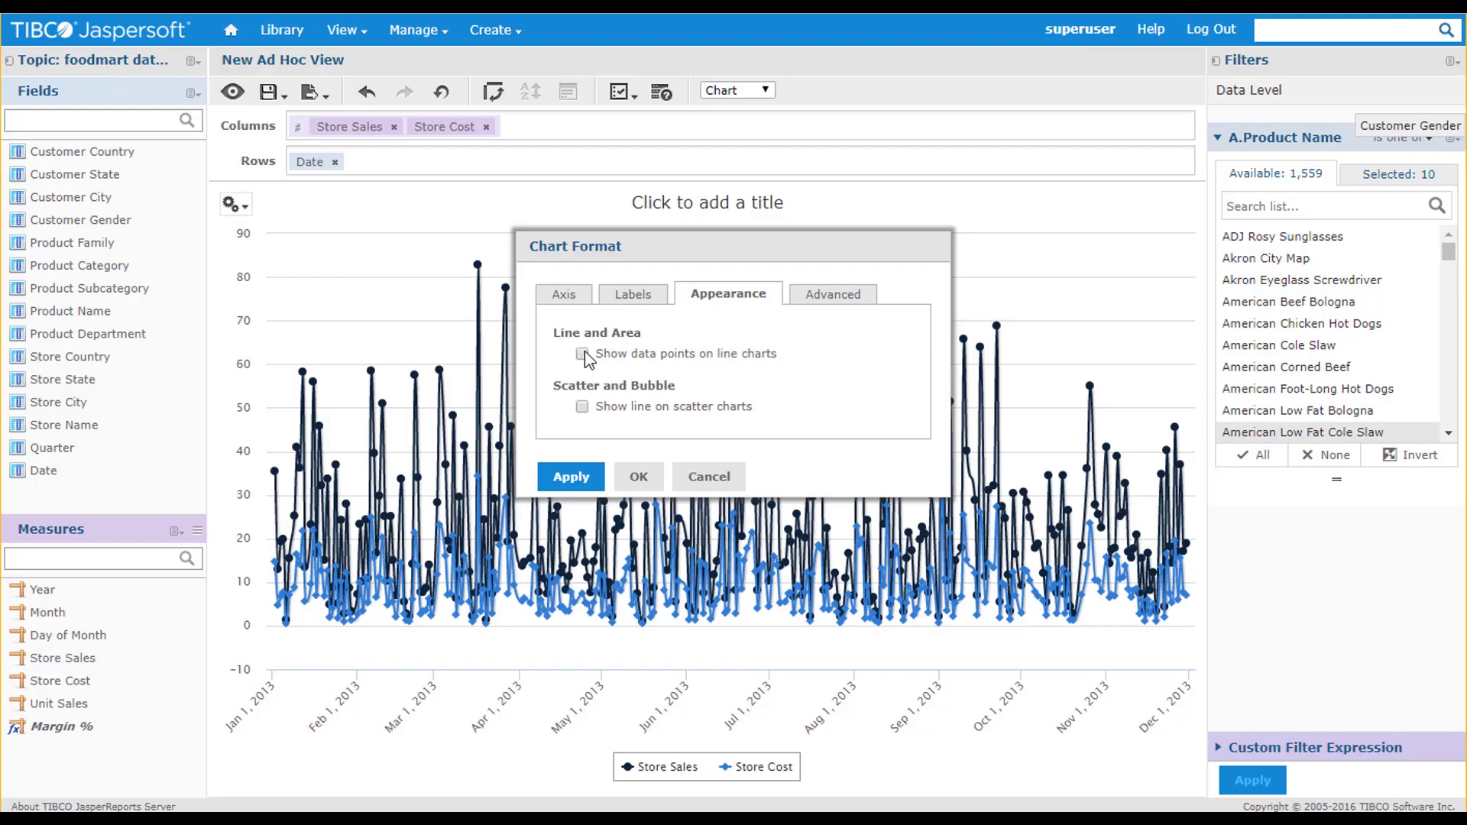
click(570, 477)
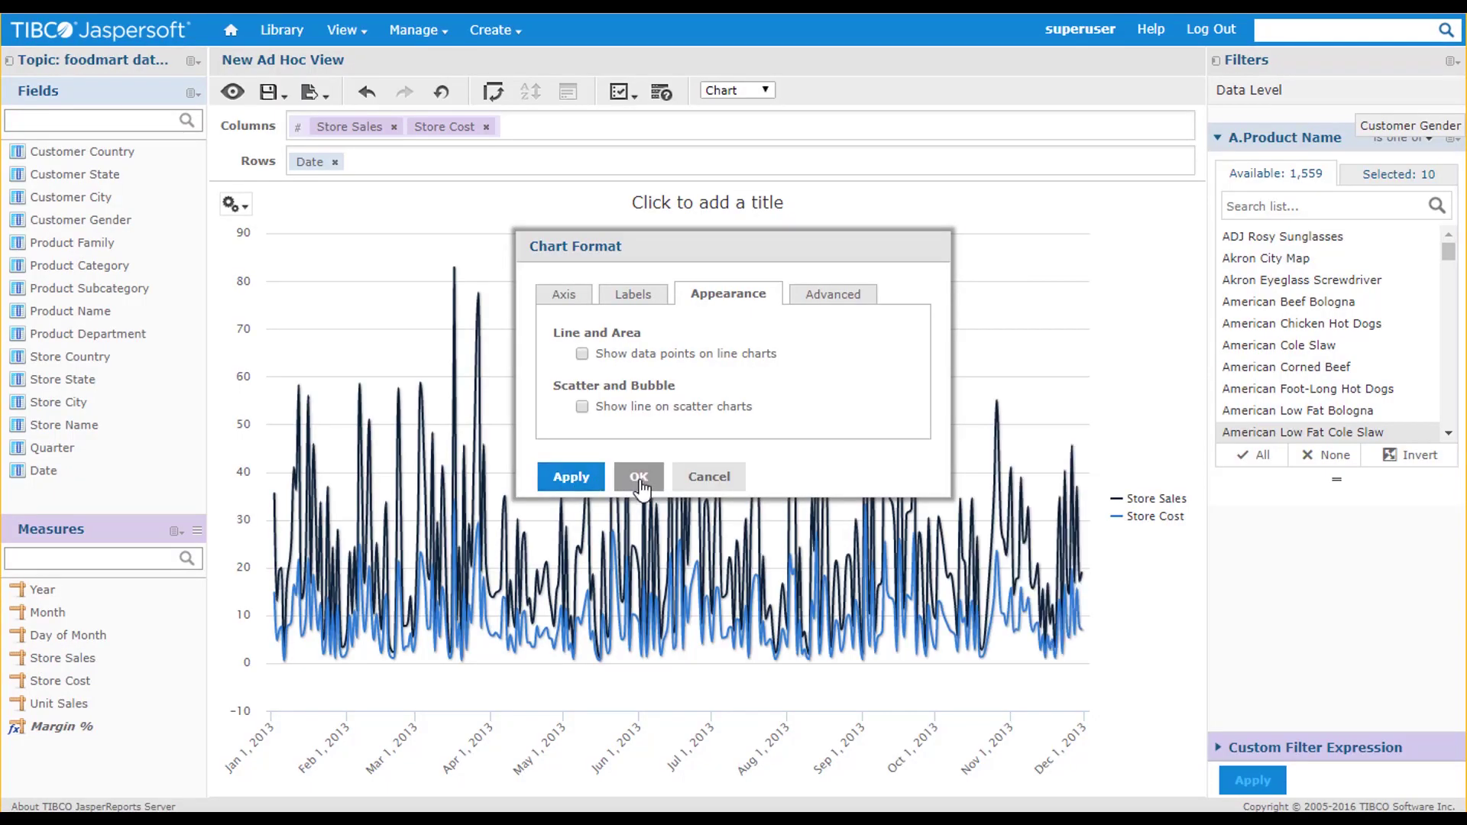
click(638, 476)
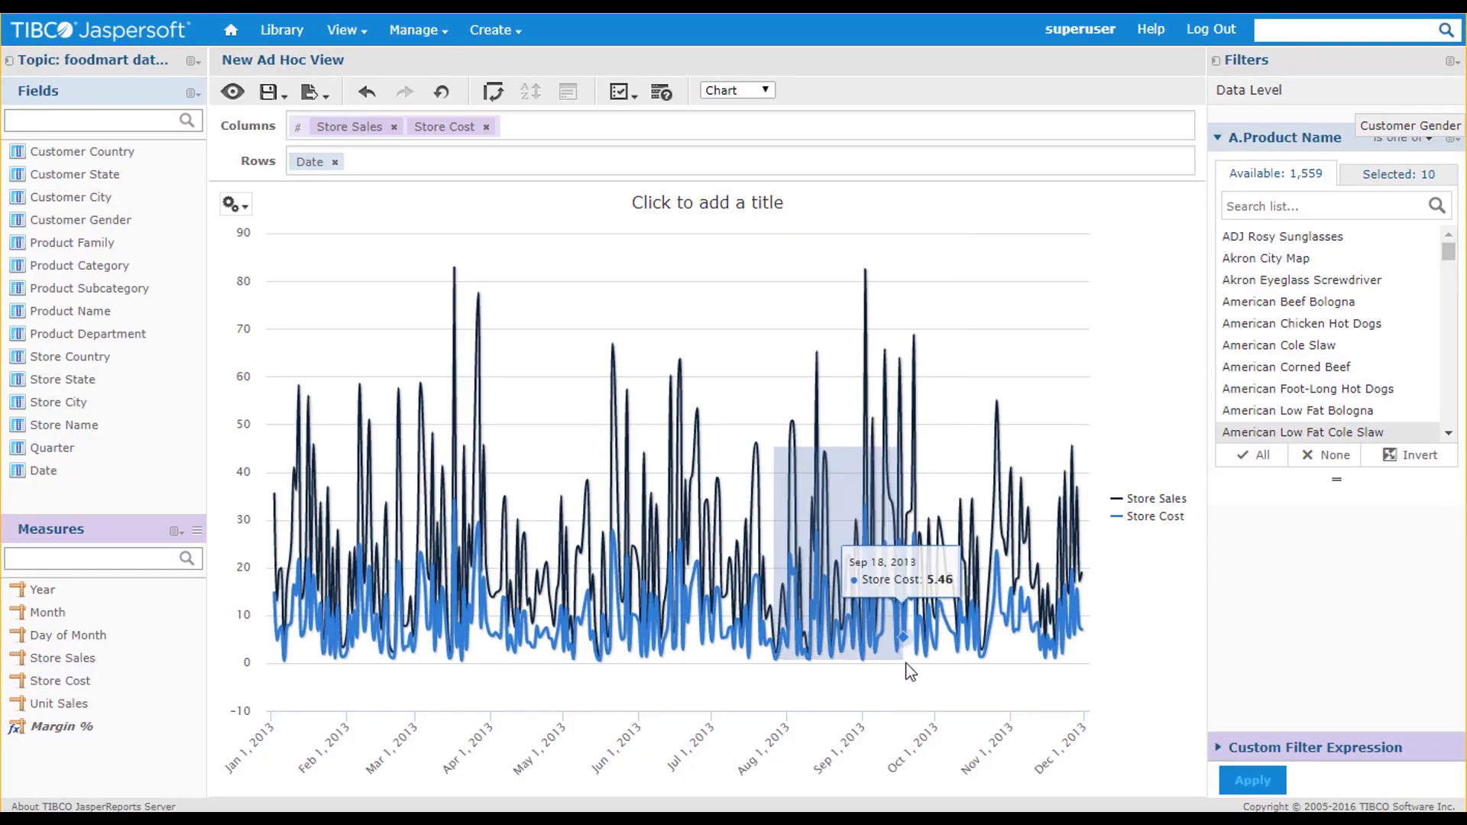
Zoom the chart into late July to mid-September 2013, then select the Date field for filtering
drag(909, 671, 910, 678)
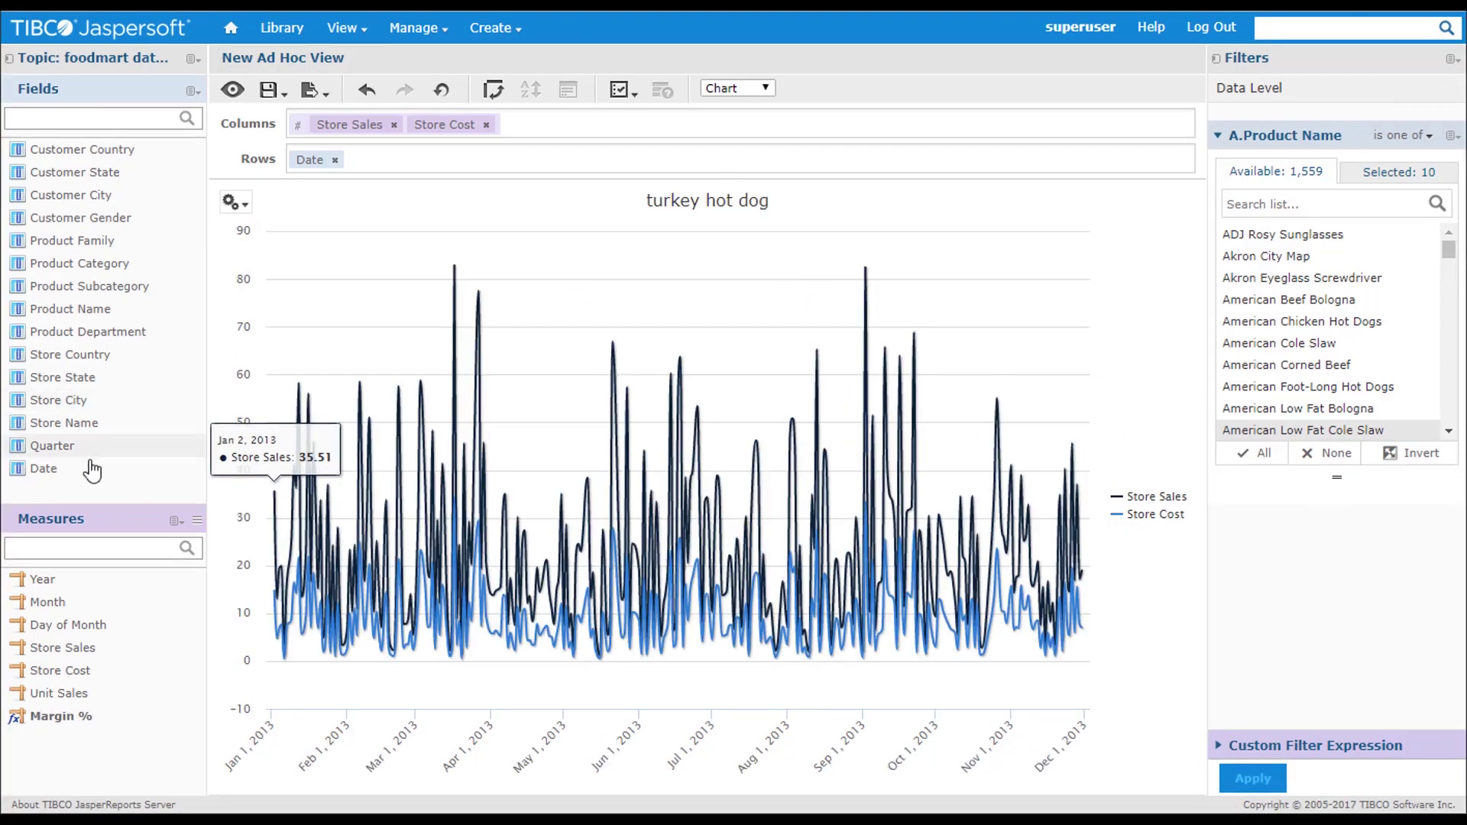
click(91, 476)
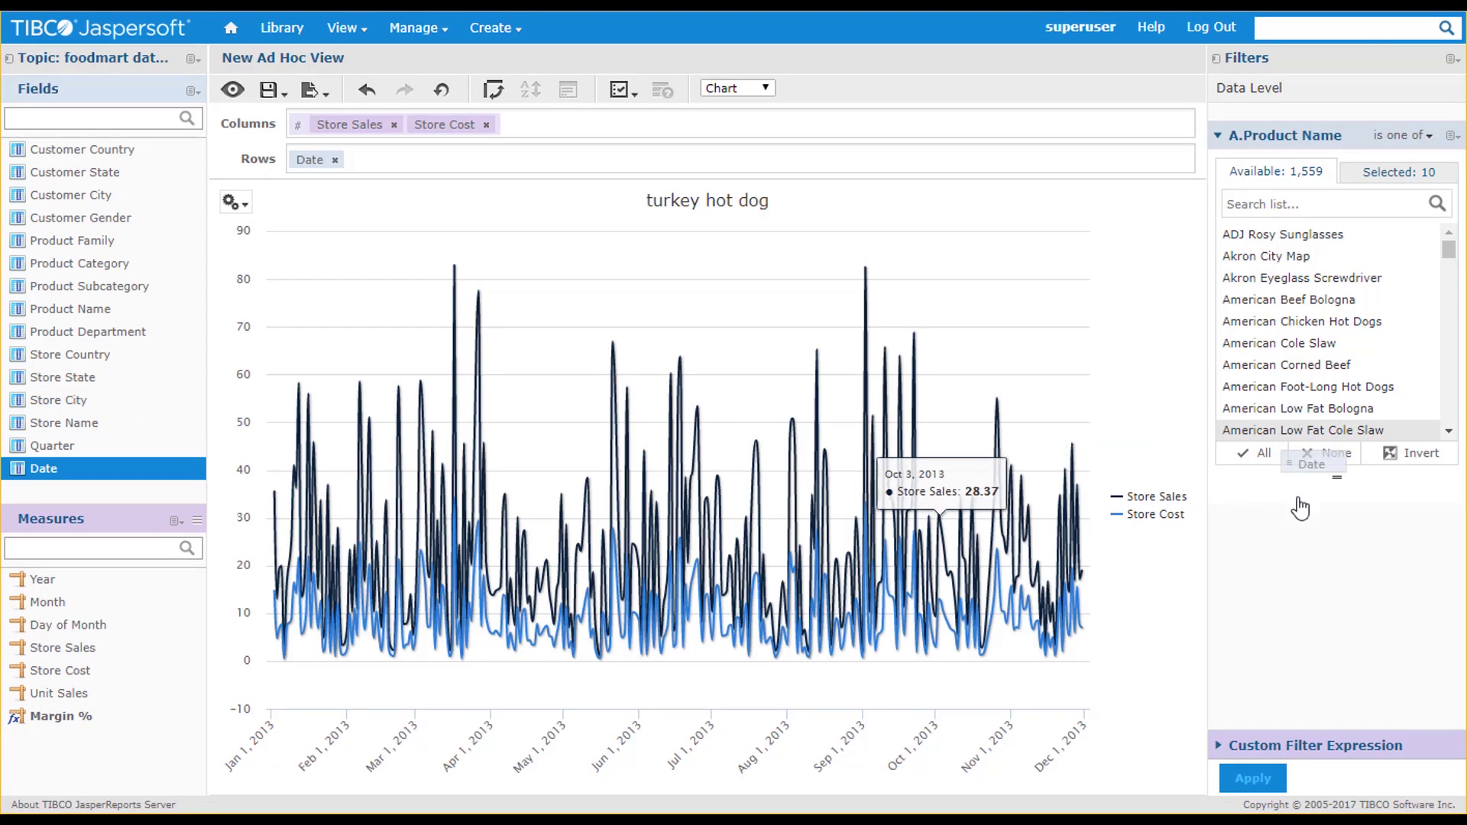
Add a between Date filter running from relative YEAR-4 to DAY-1 and apply it
drag(1303, 558, 1303, 558)
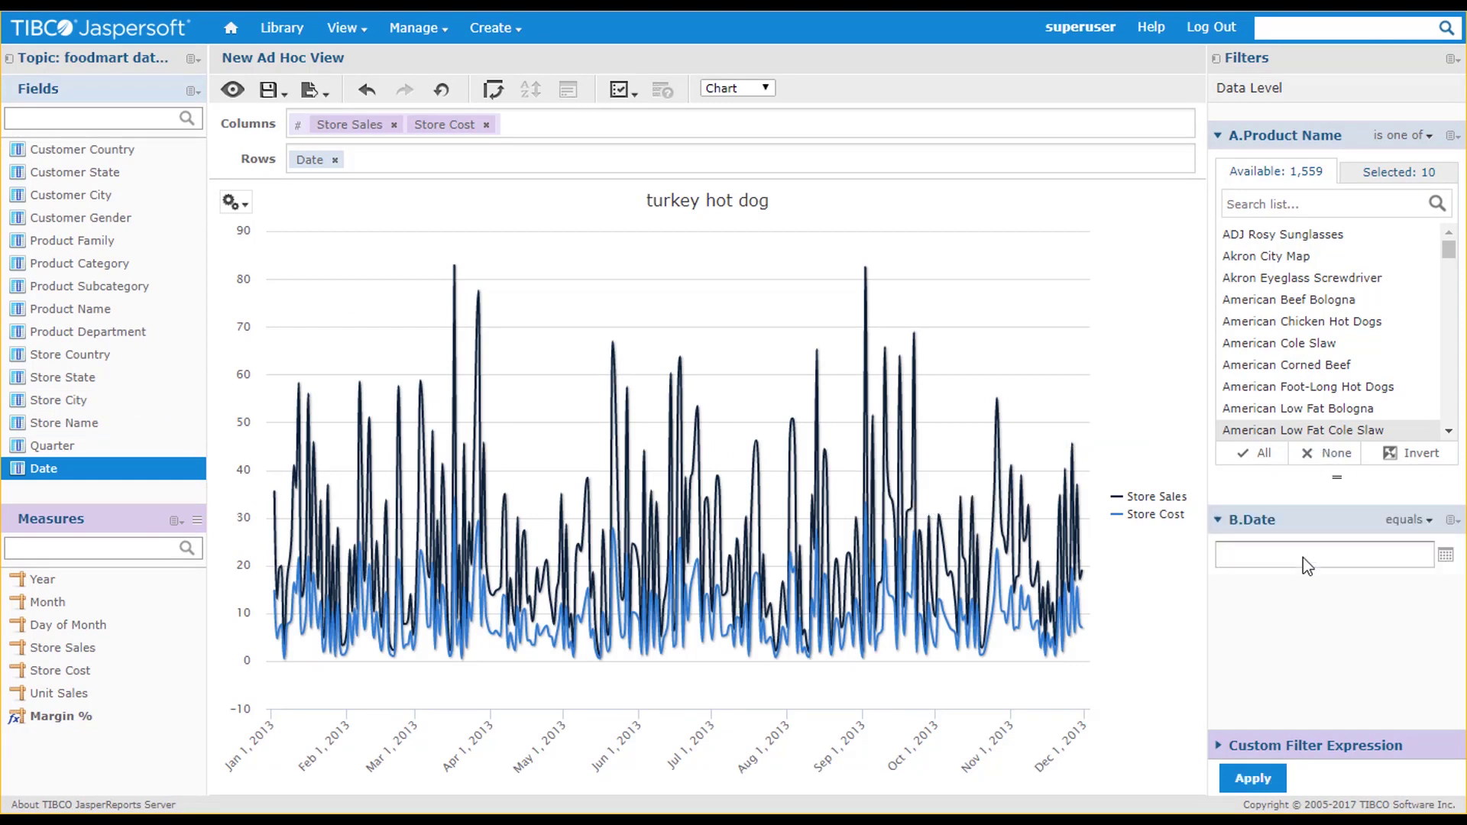
click(1410, 522)
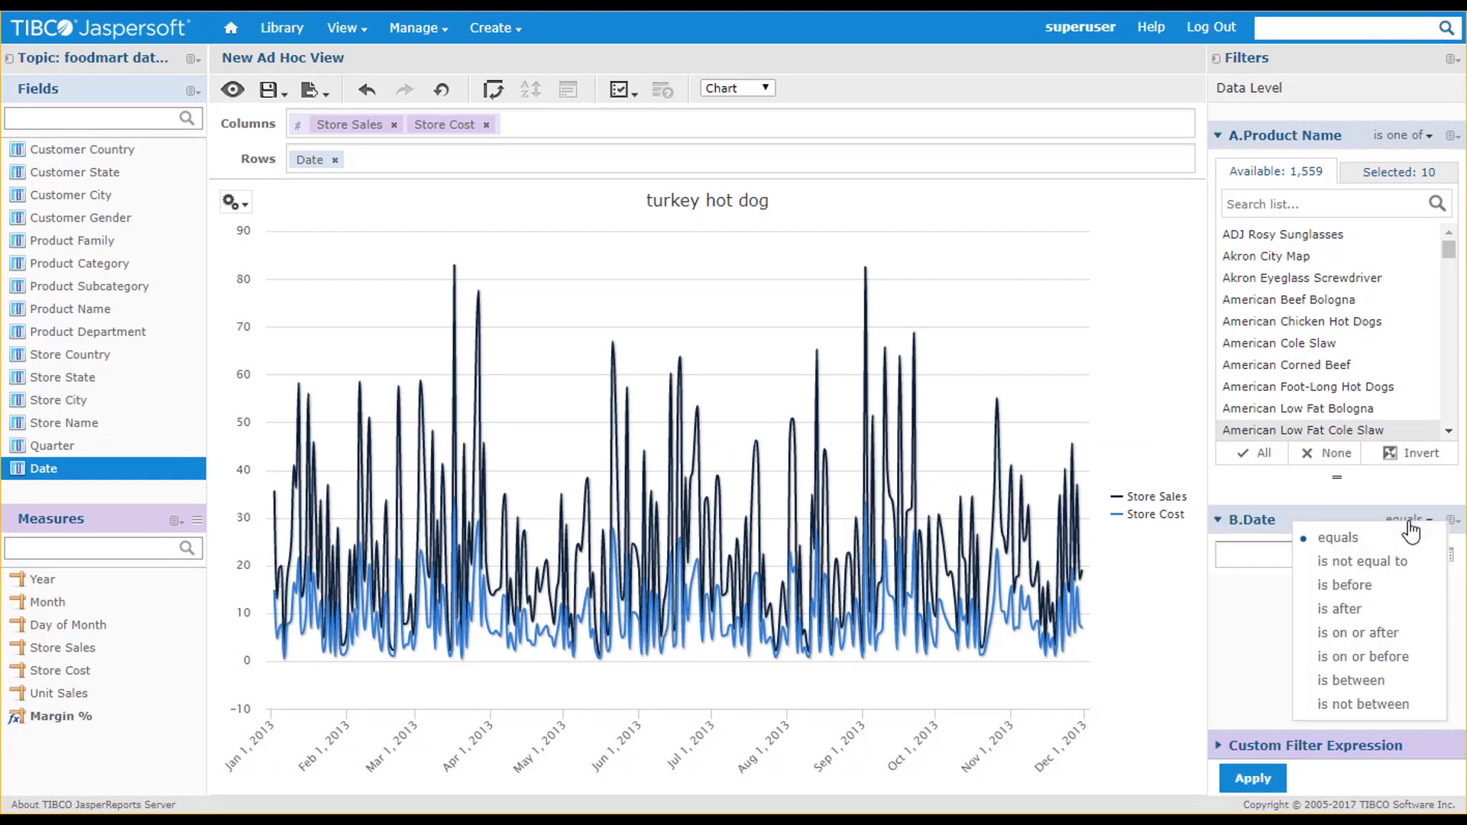
click(1352, 680)
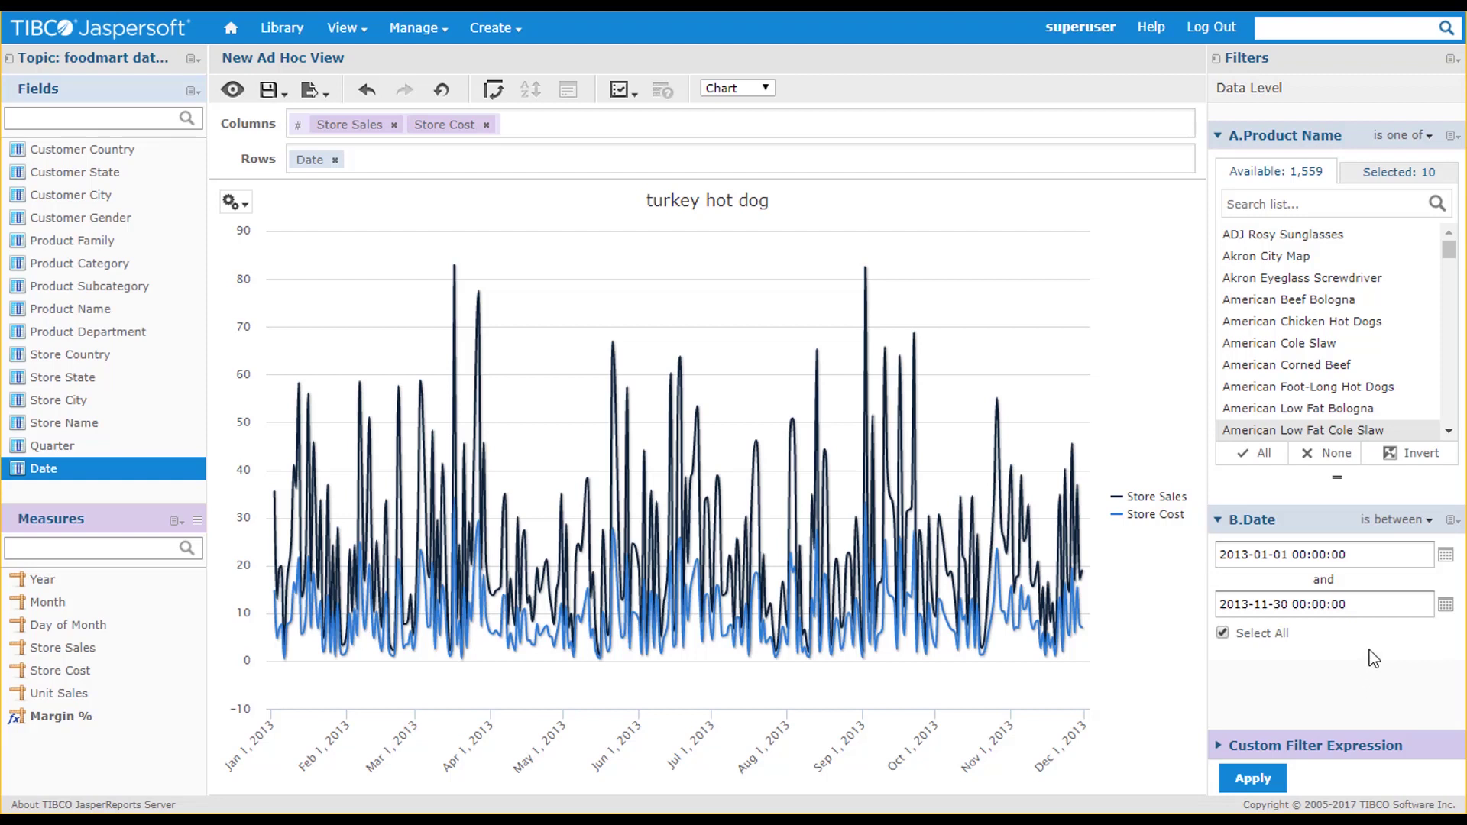
click(1448, 558)
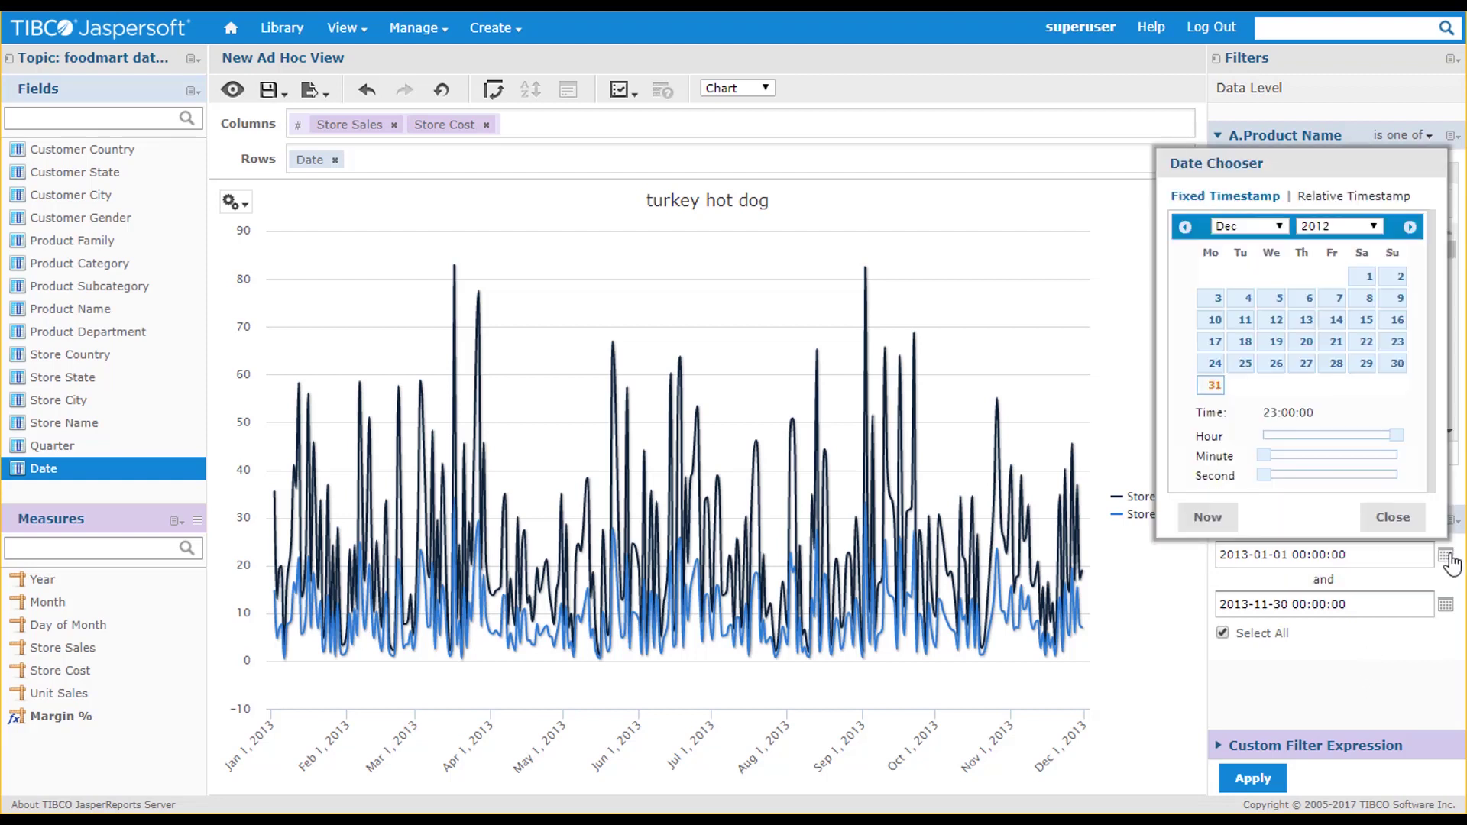
click(1307, 197)
click(1286, 245)
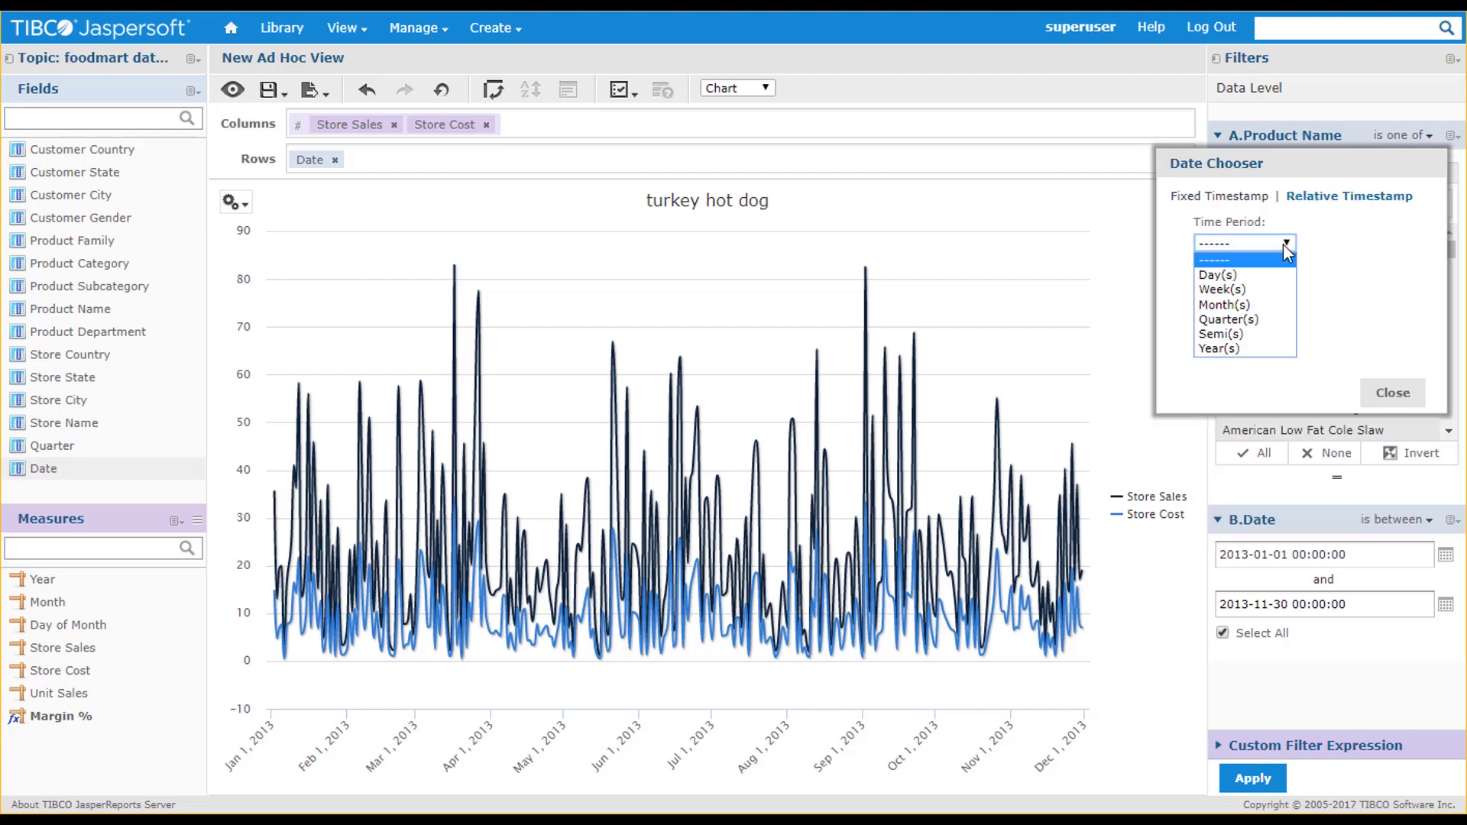
click(1269, 348)
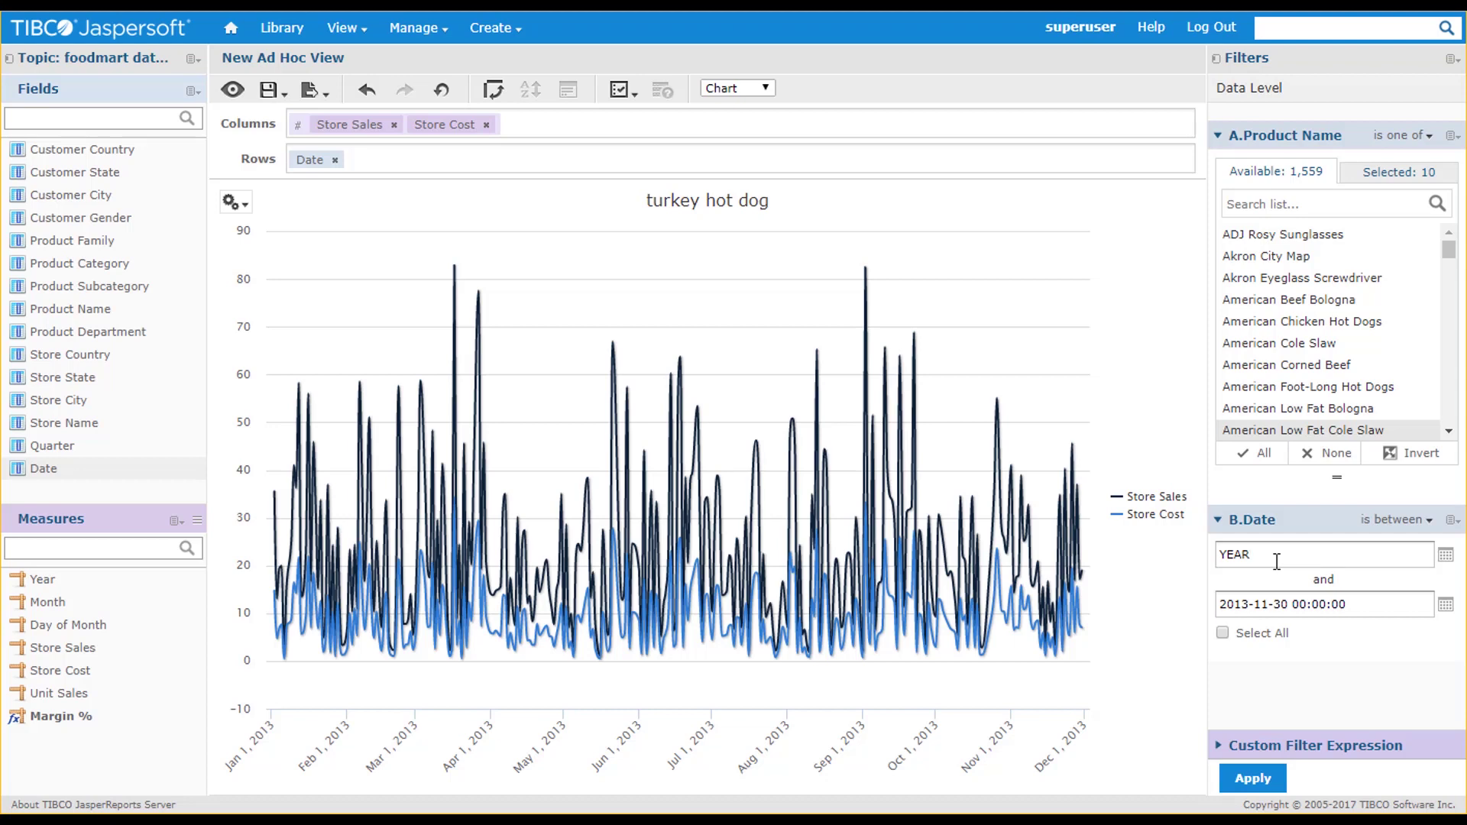
drag(1347, 605, 1220, 604)
text(day-1)
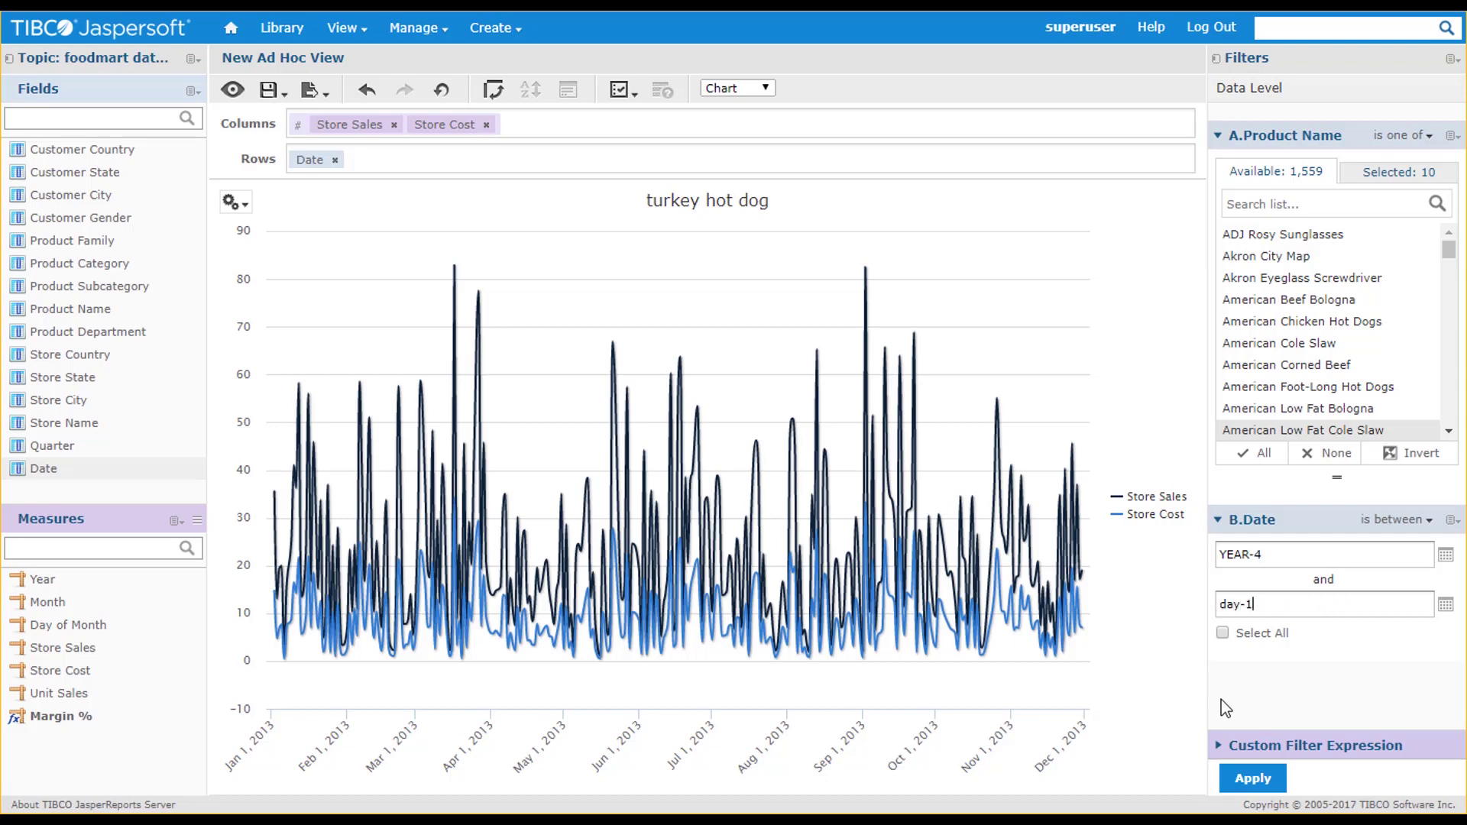
click(1239, 781)
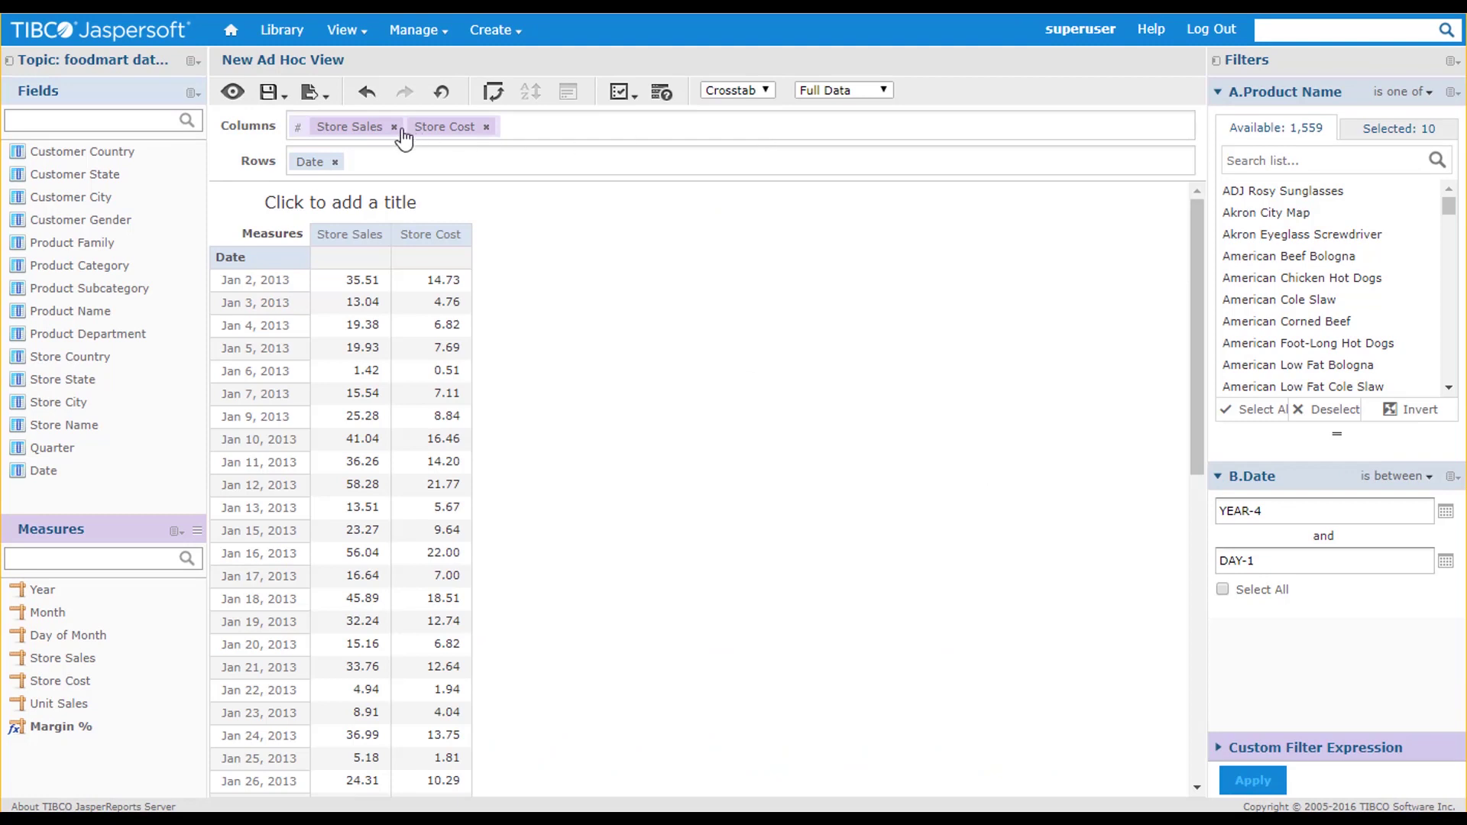
Regroup the crosstab's Date rows by Day of Week
click(329, 170)
mouse_move(350, 184)
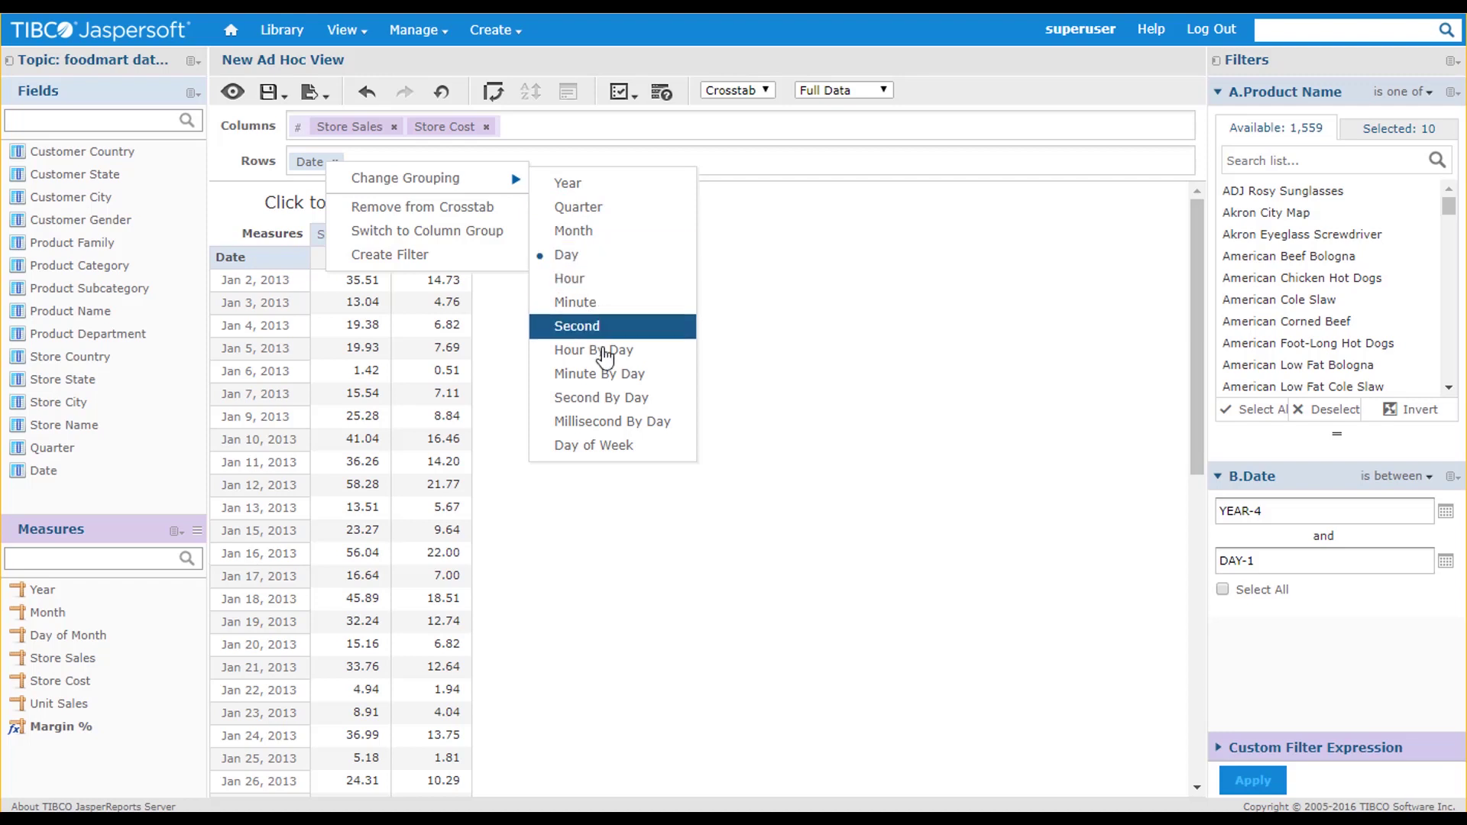
click(609, 447)
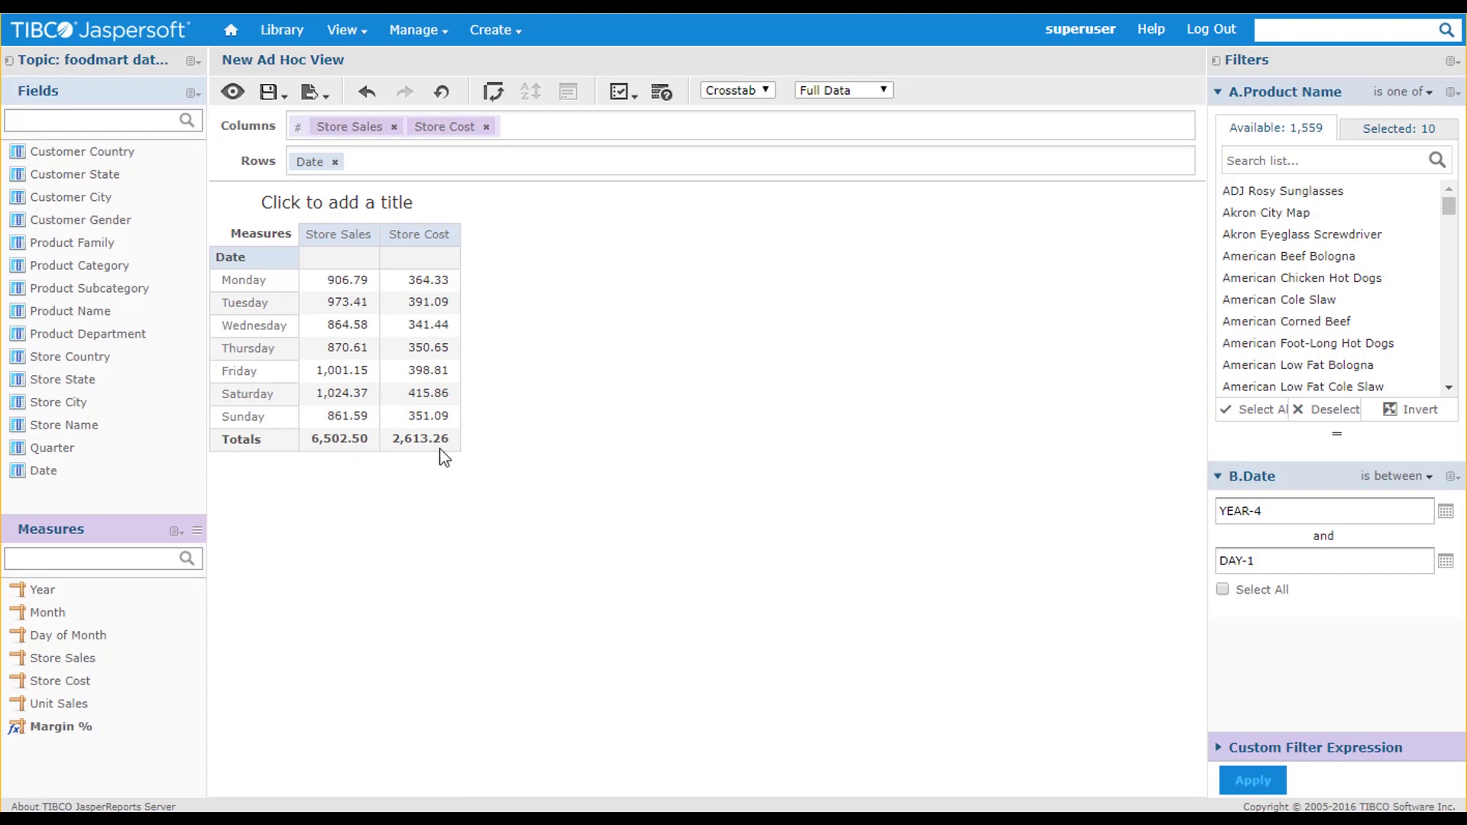
Remove Date, switch to a table, add a Store Name column and group rows by Store Country
click(336, 163)
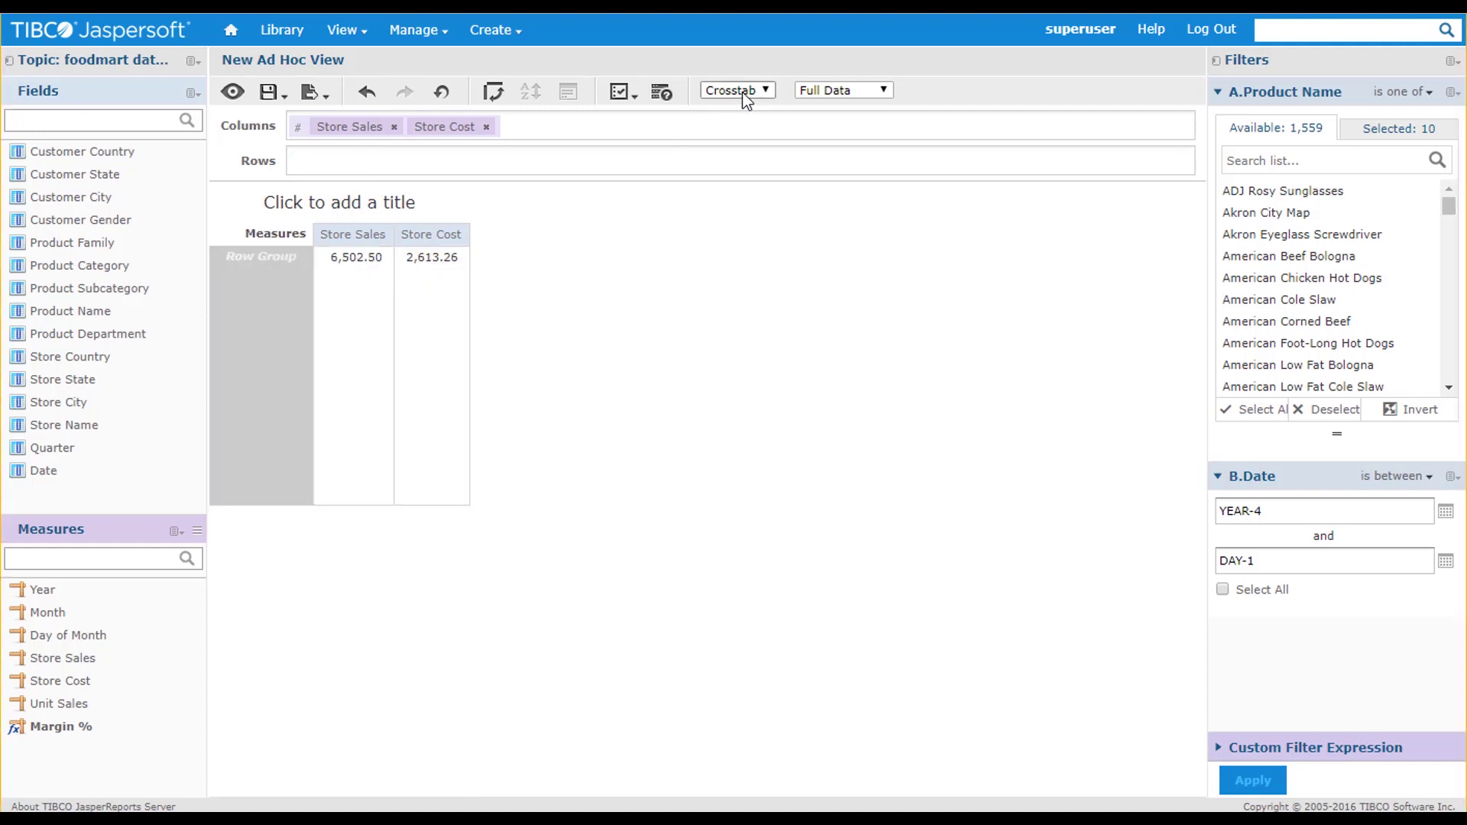
click(747, 91)
click(745, 106)
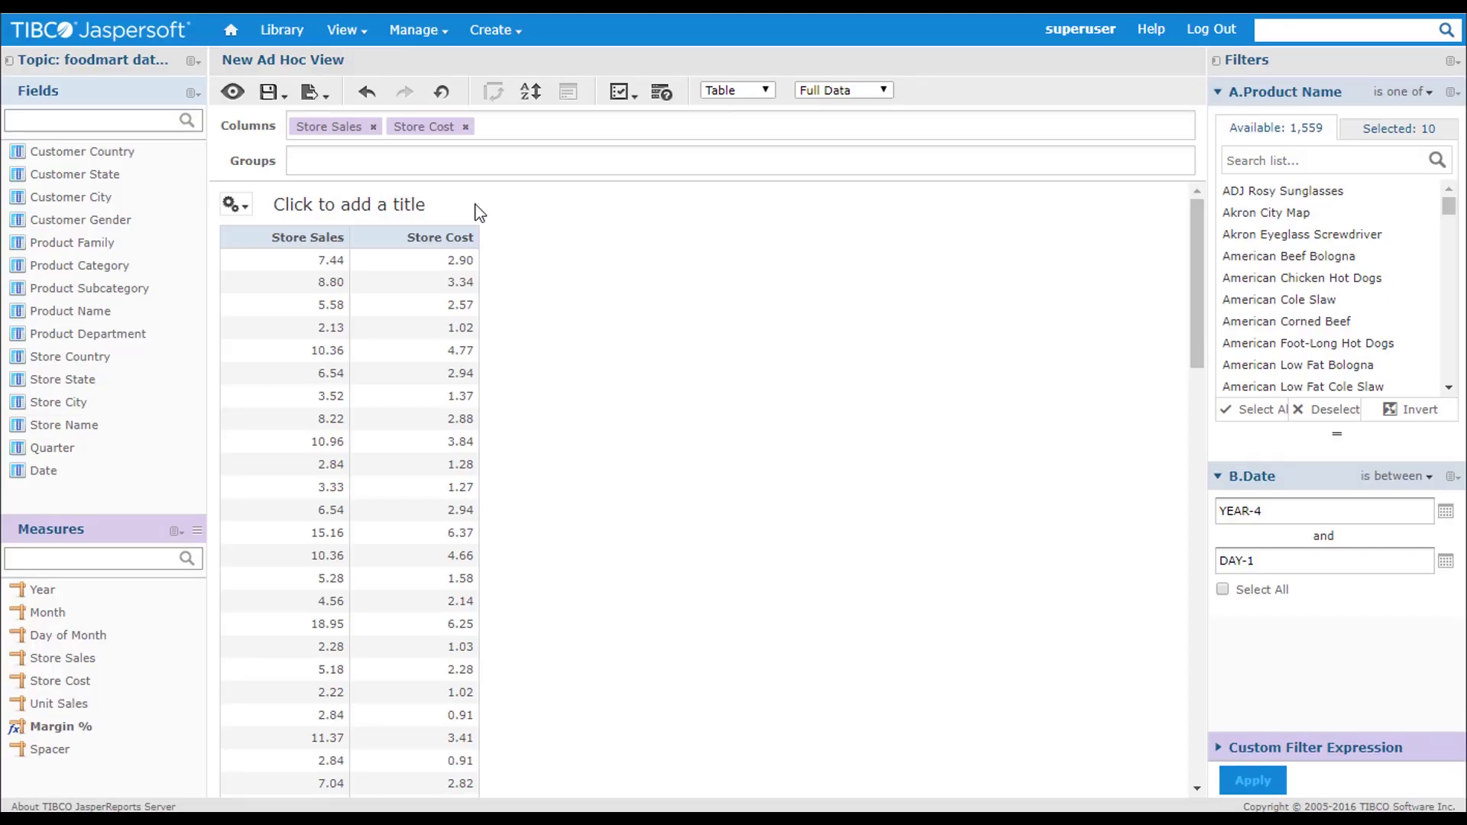
drag(65, 425, 290, 123)
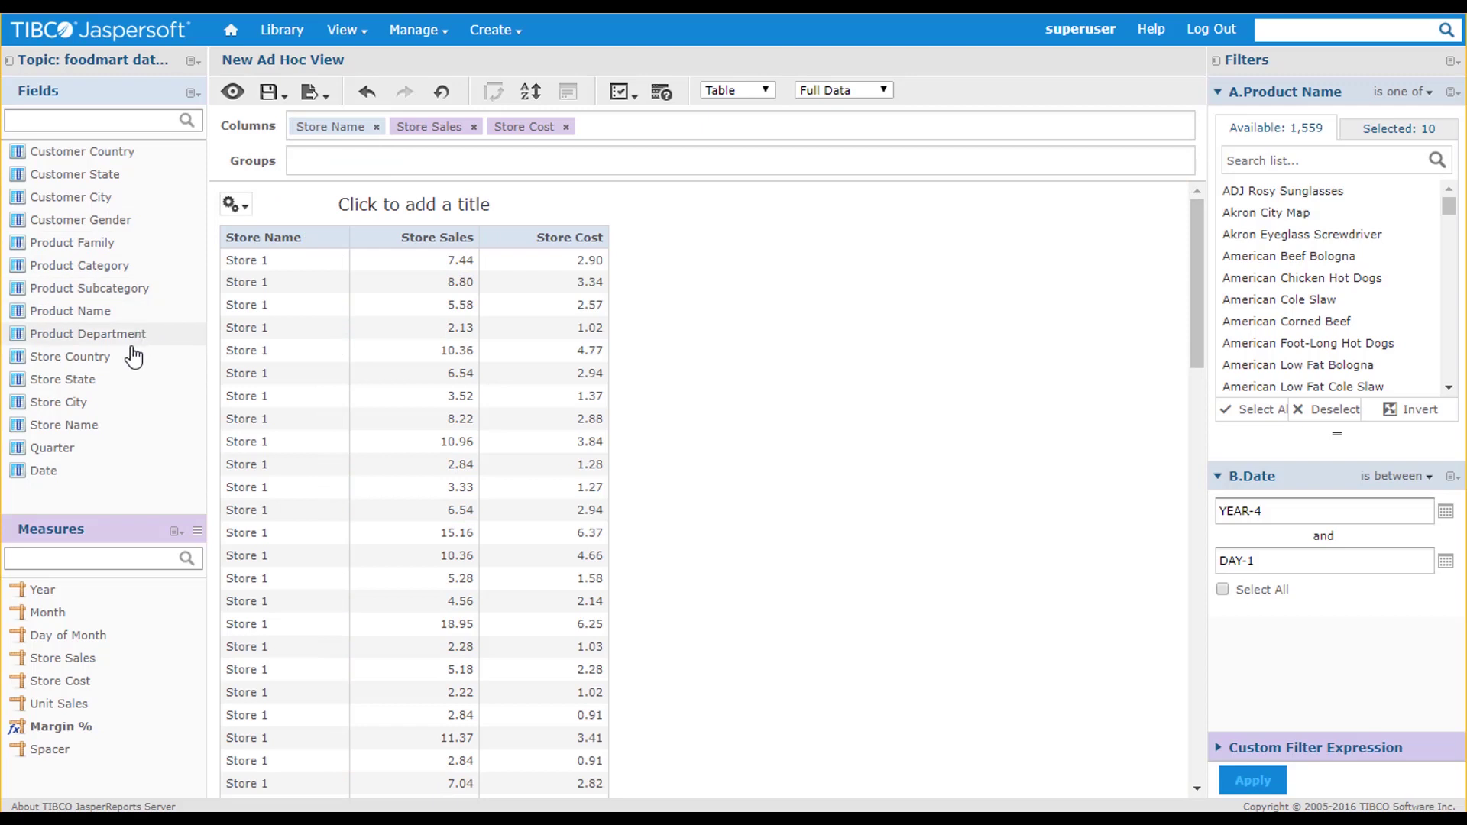
drag(126, 357, 341, 169)
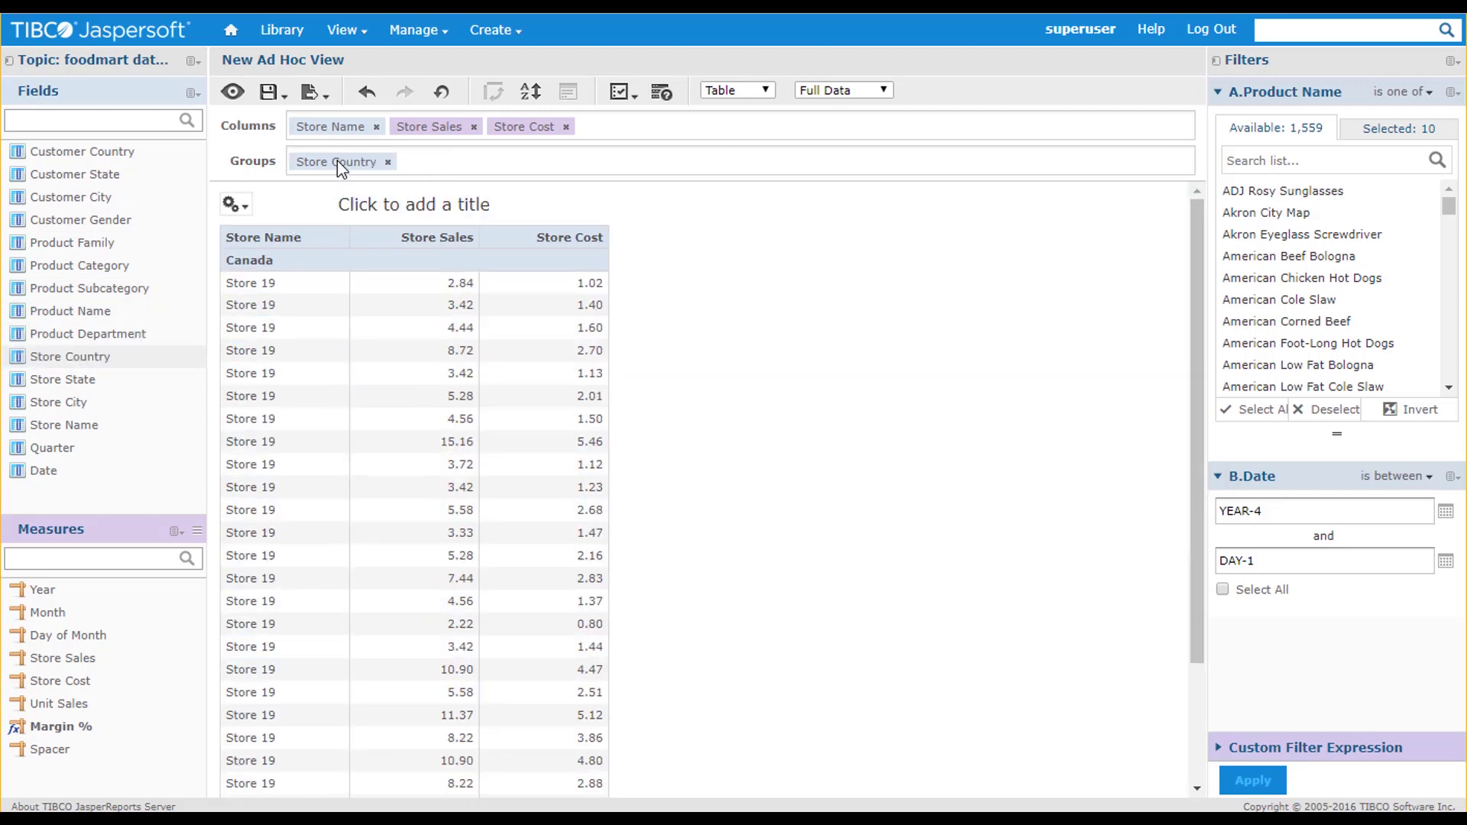
Show only per-country totals, with Store Sales summarized as an Average
click(245, 207)
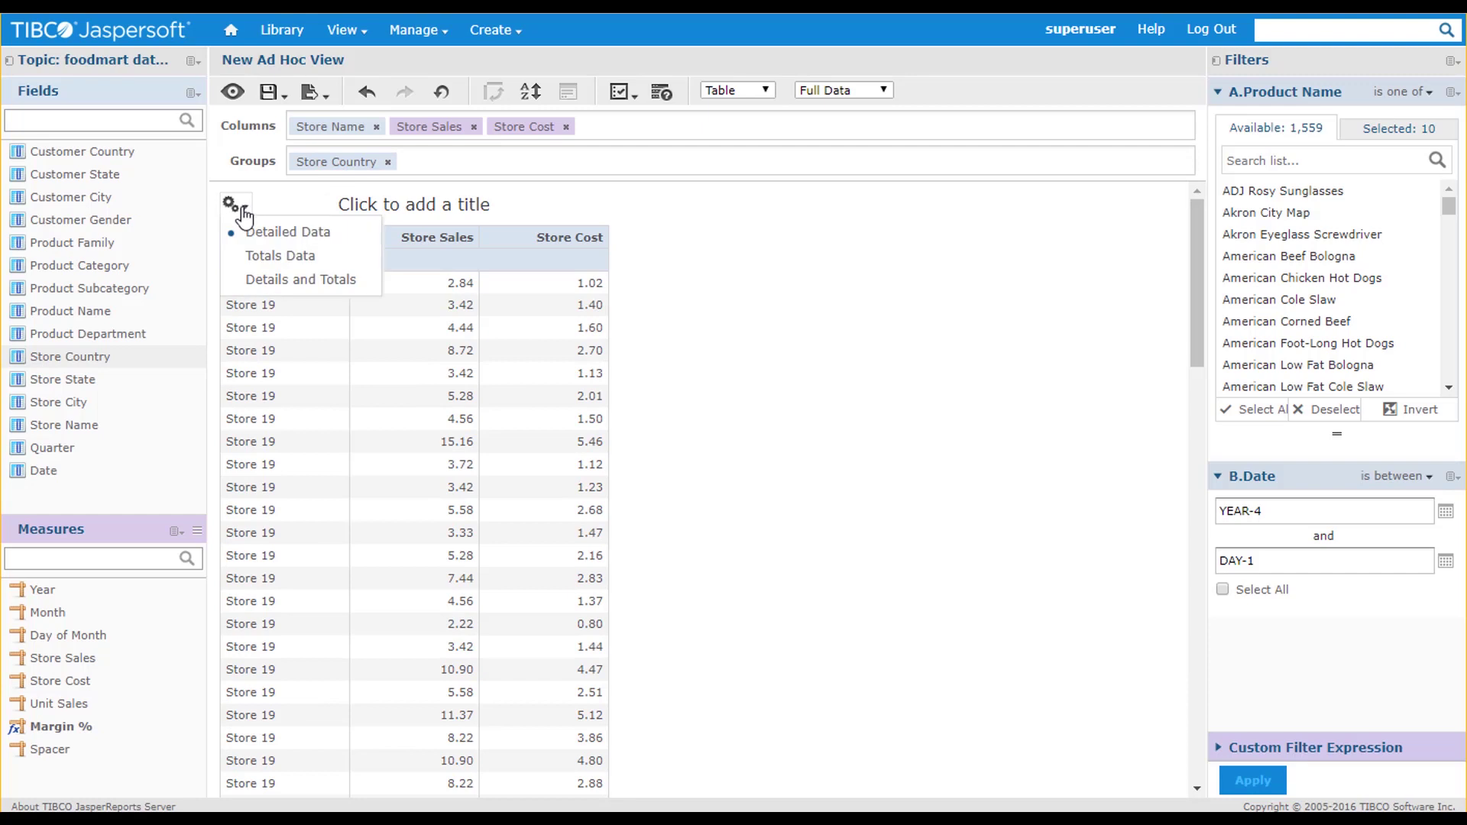
click(255, 257)
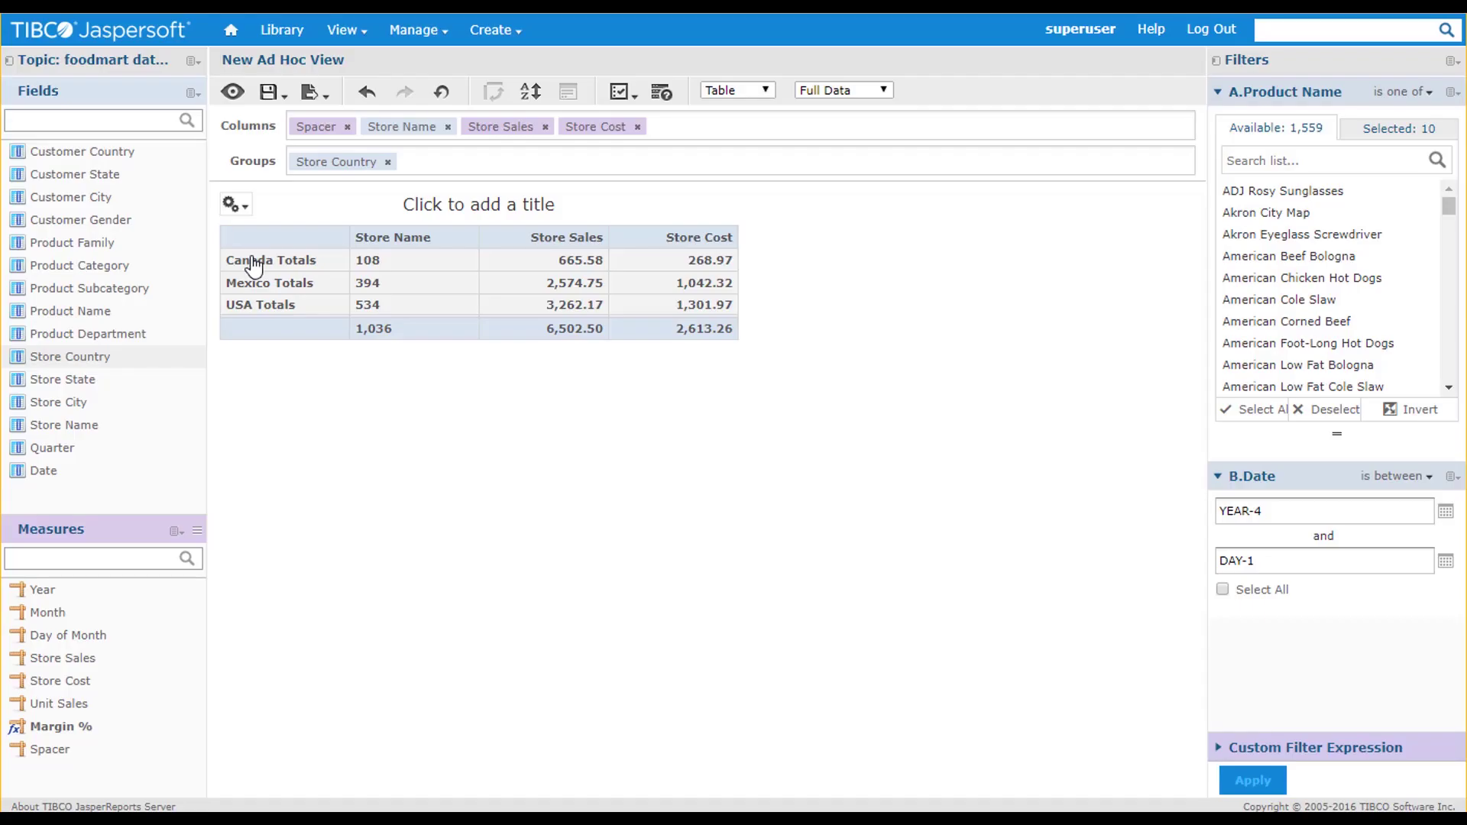
right_click(539, 240)
mouse_move(563, 279)
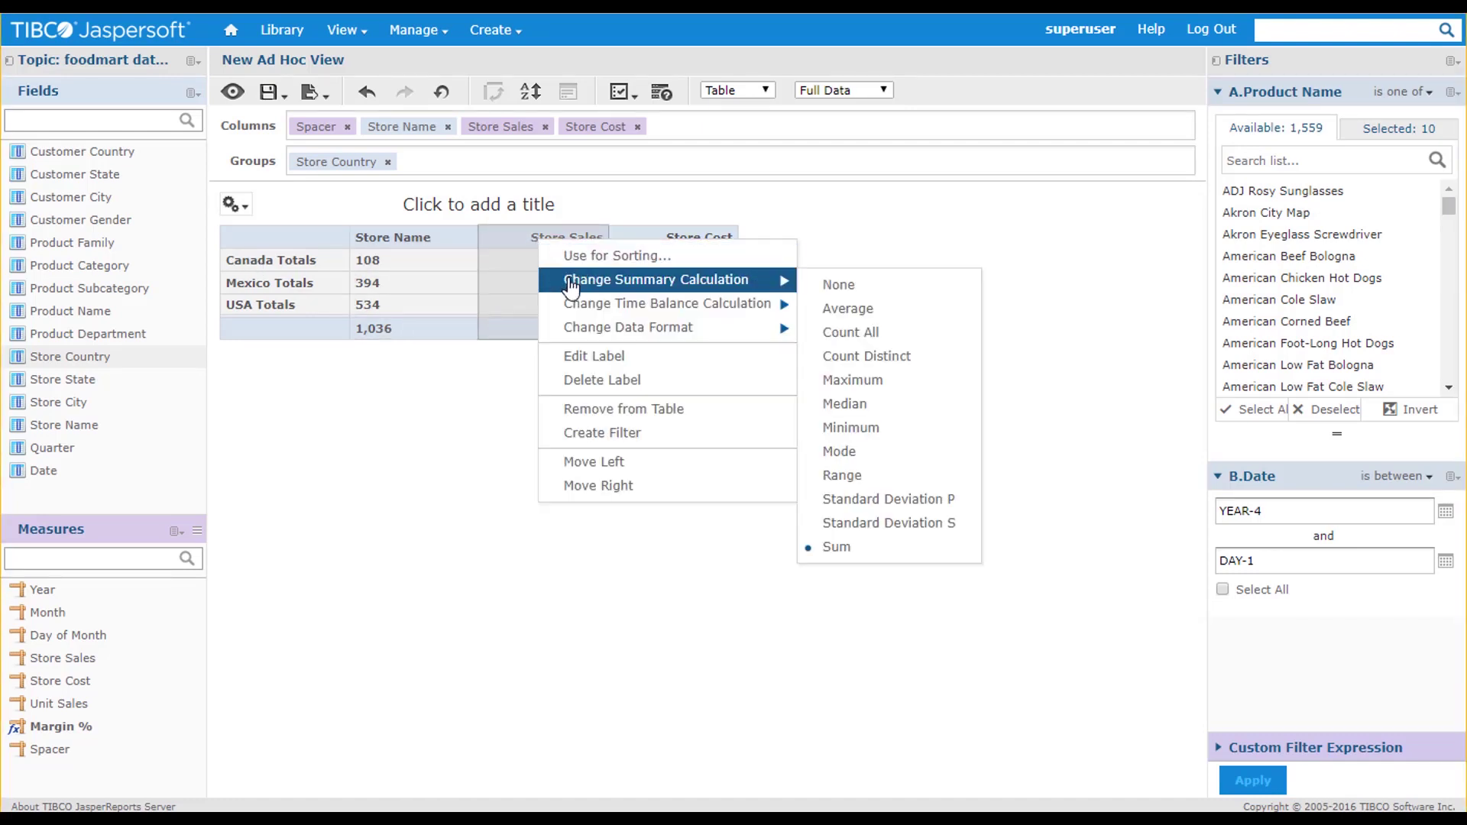
click(835, 313)
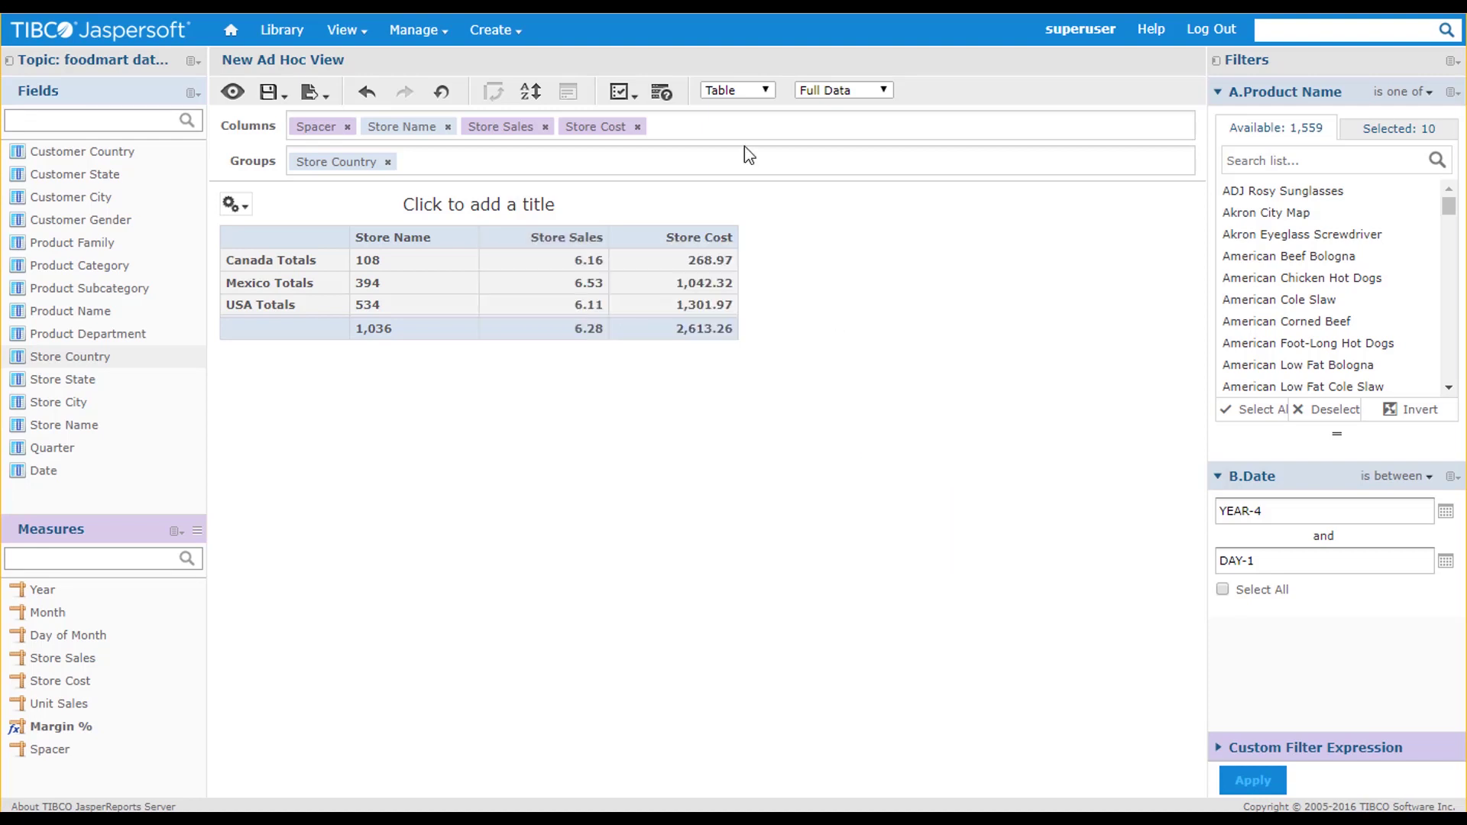
Switch to a crosstab with Product Subcategory and Store State rows, dropping Store Name and Store Country, fully expanded
click(765, 91)
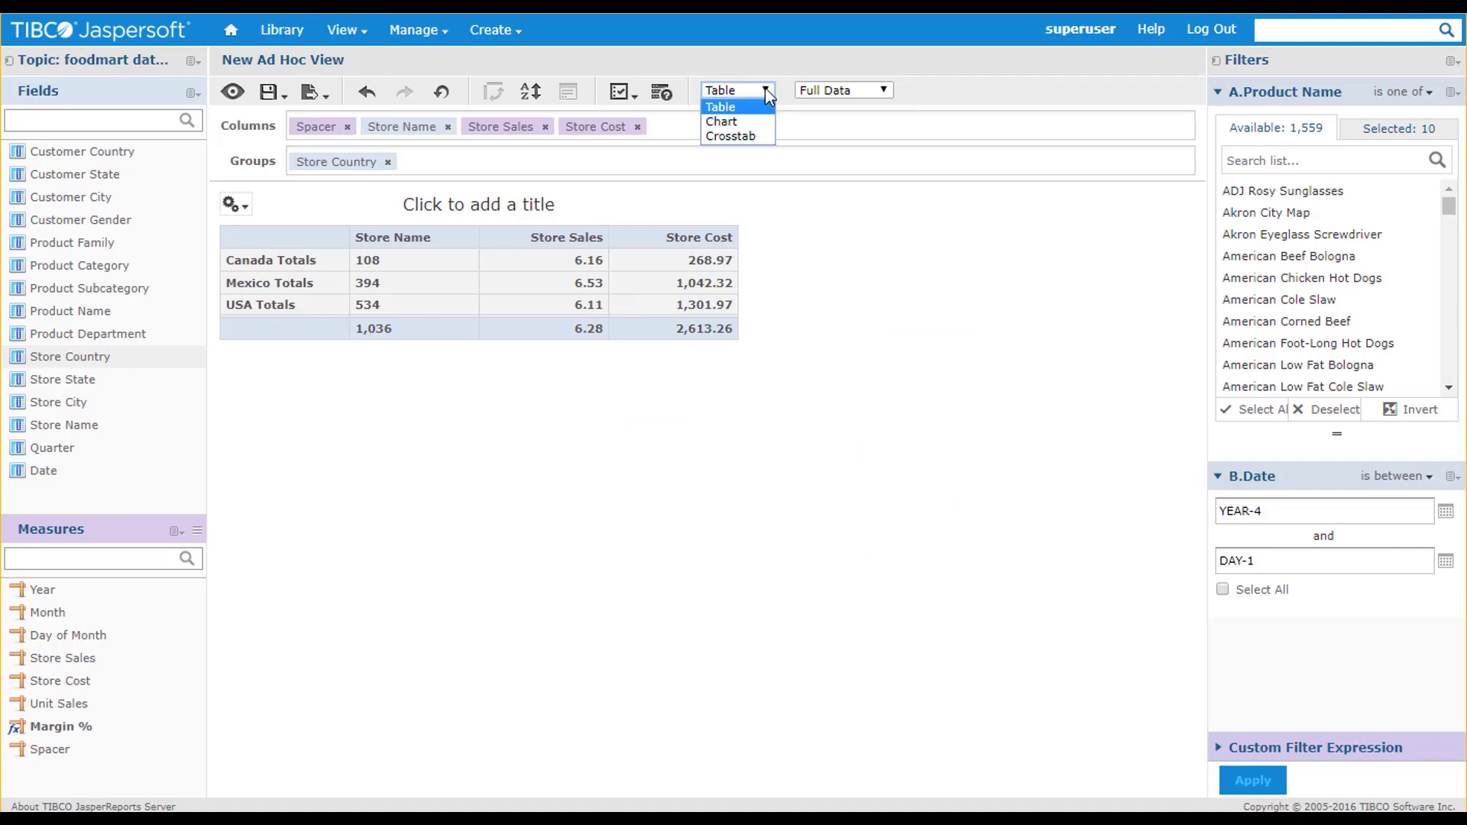
click(745, 137)
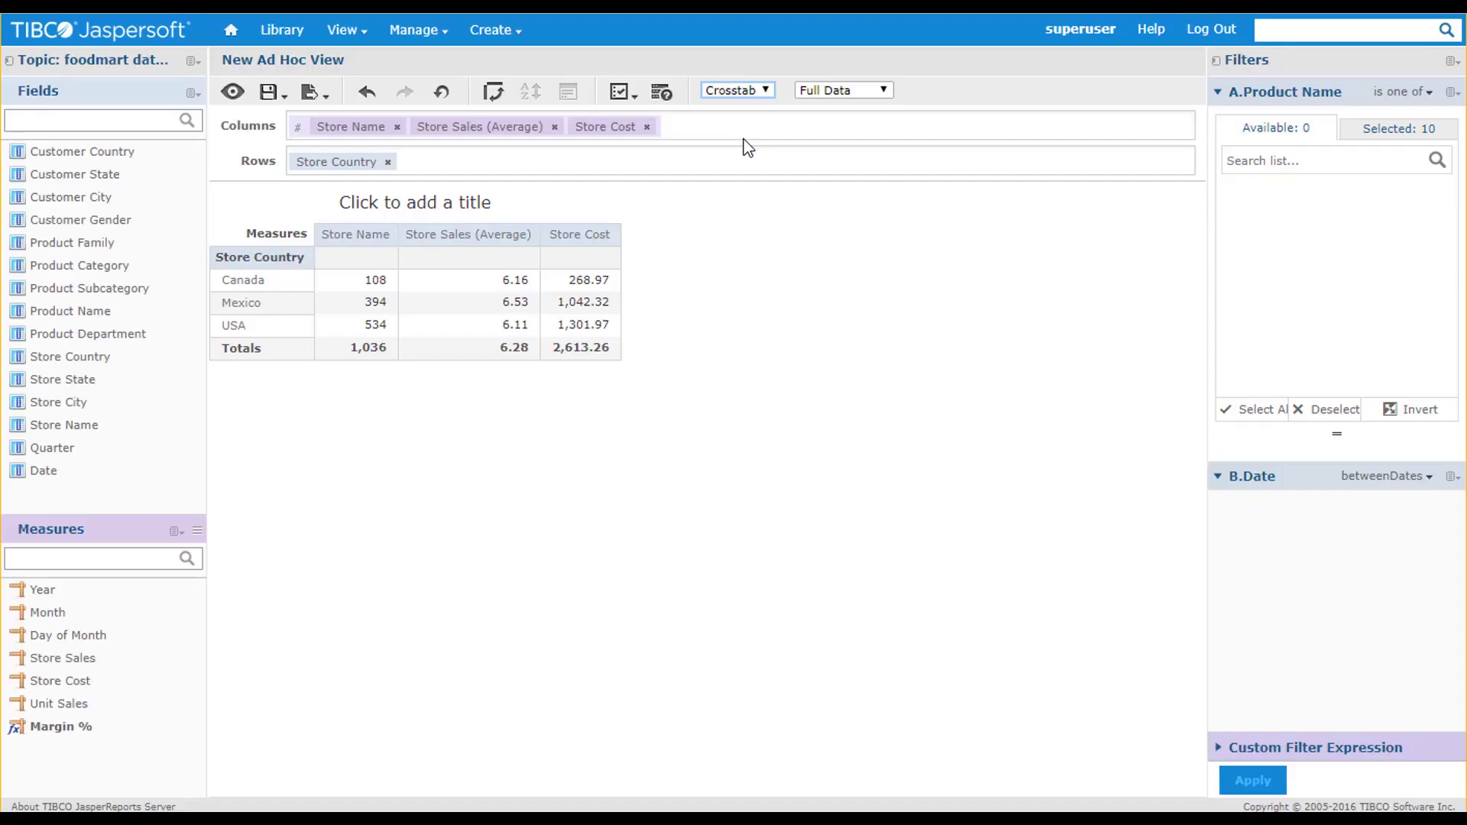
click(398, 128)
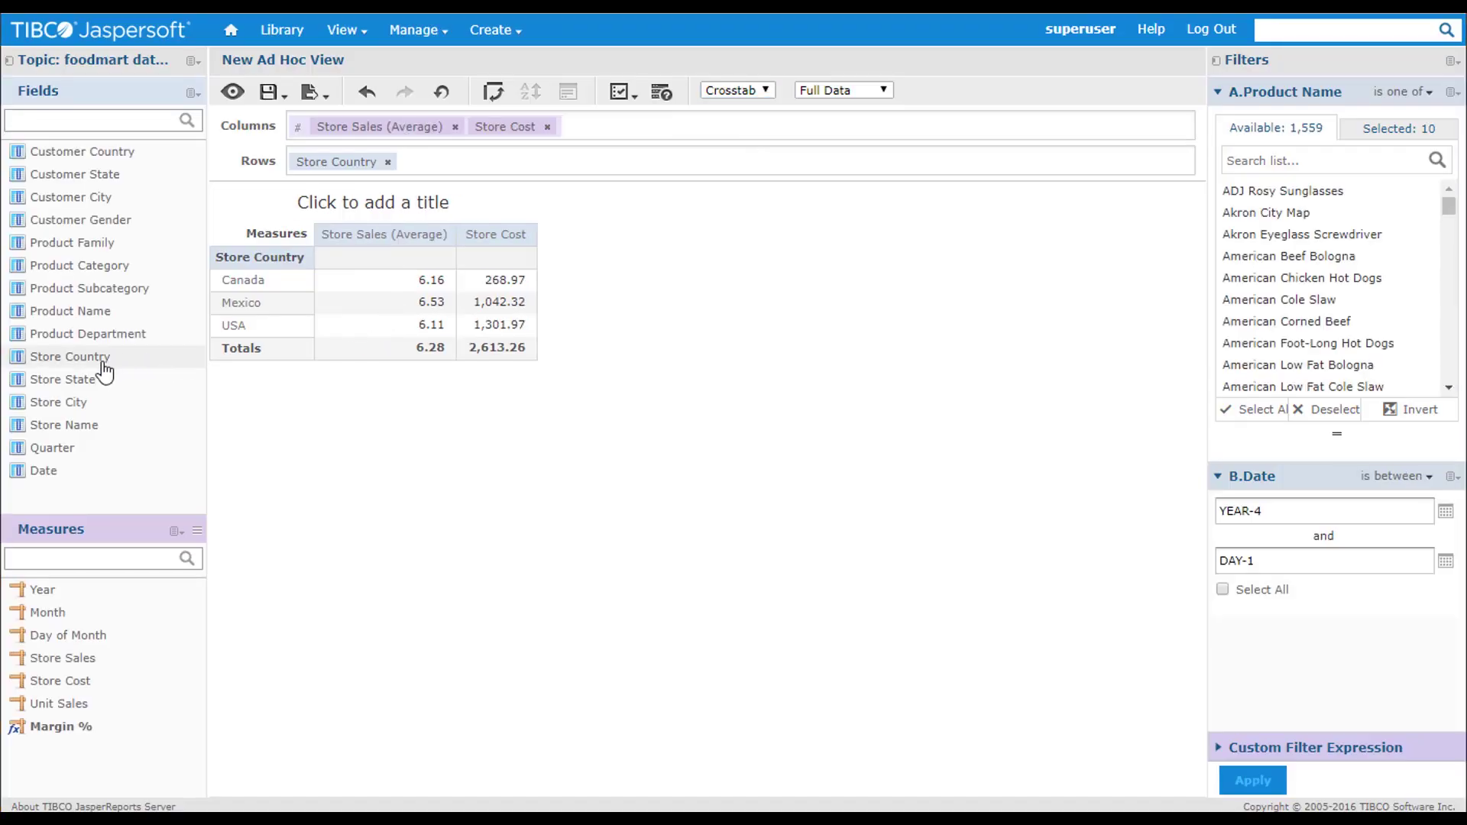
drag(94, 382, 318, 163)
drag(99, 289, 310, 162)
click(645, 162)
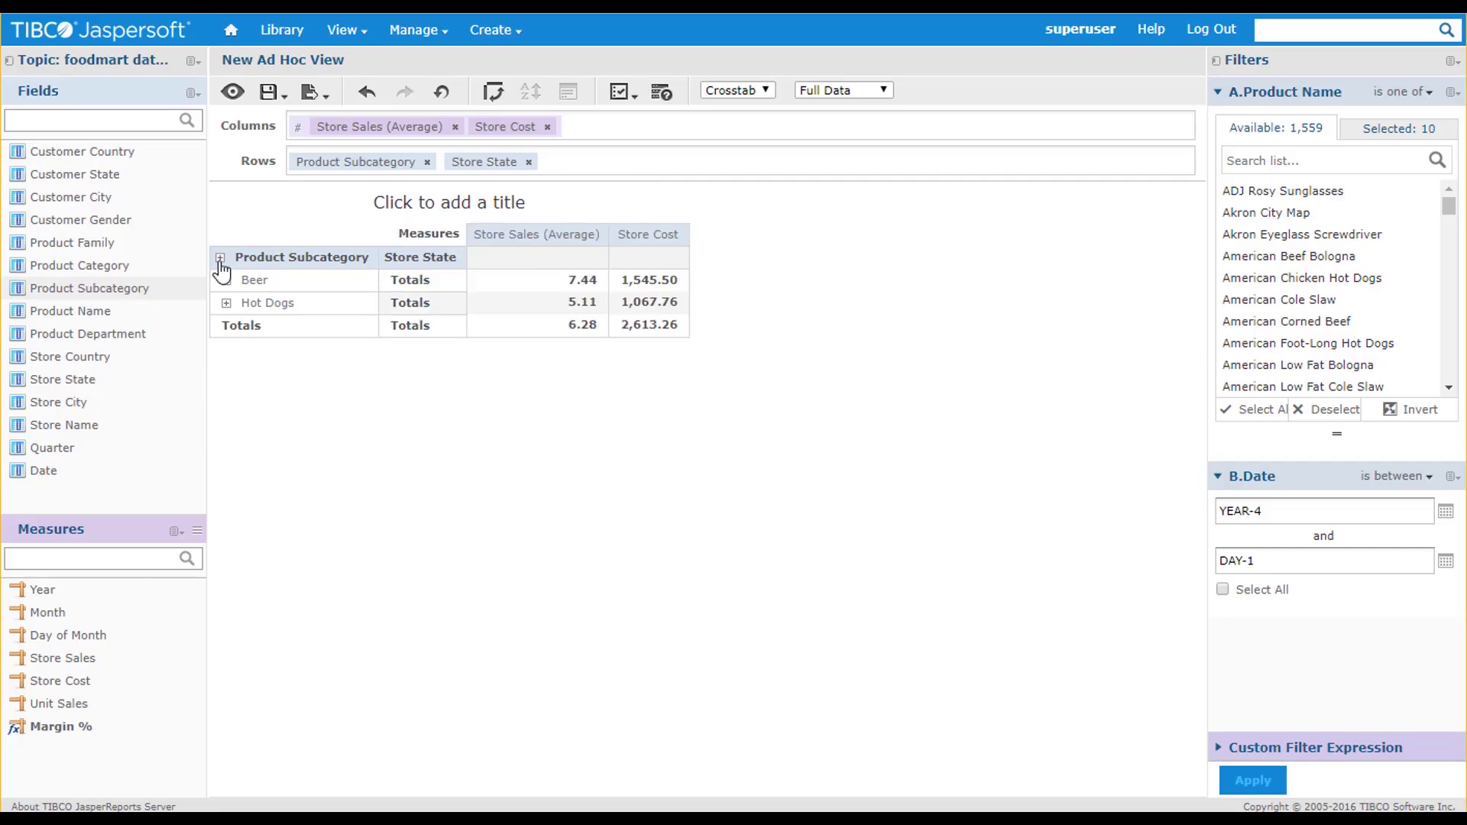
click(220, 257)
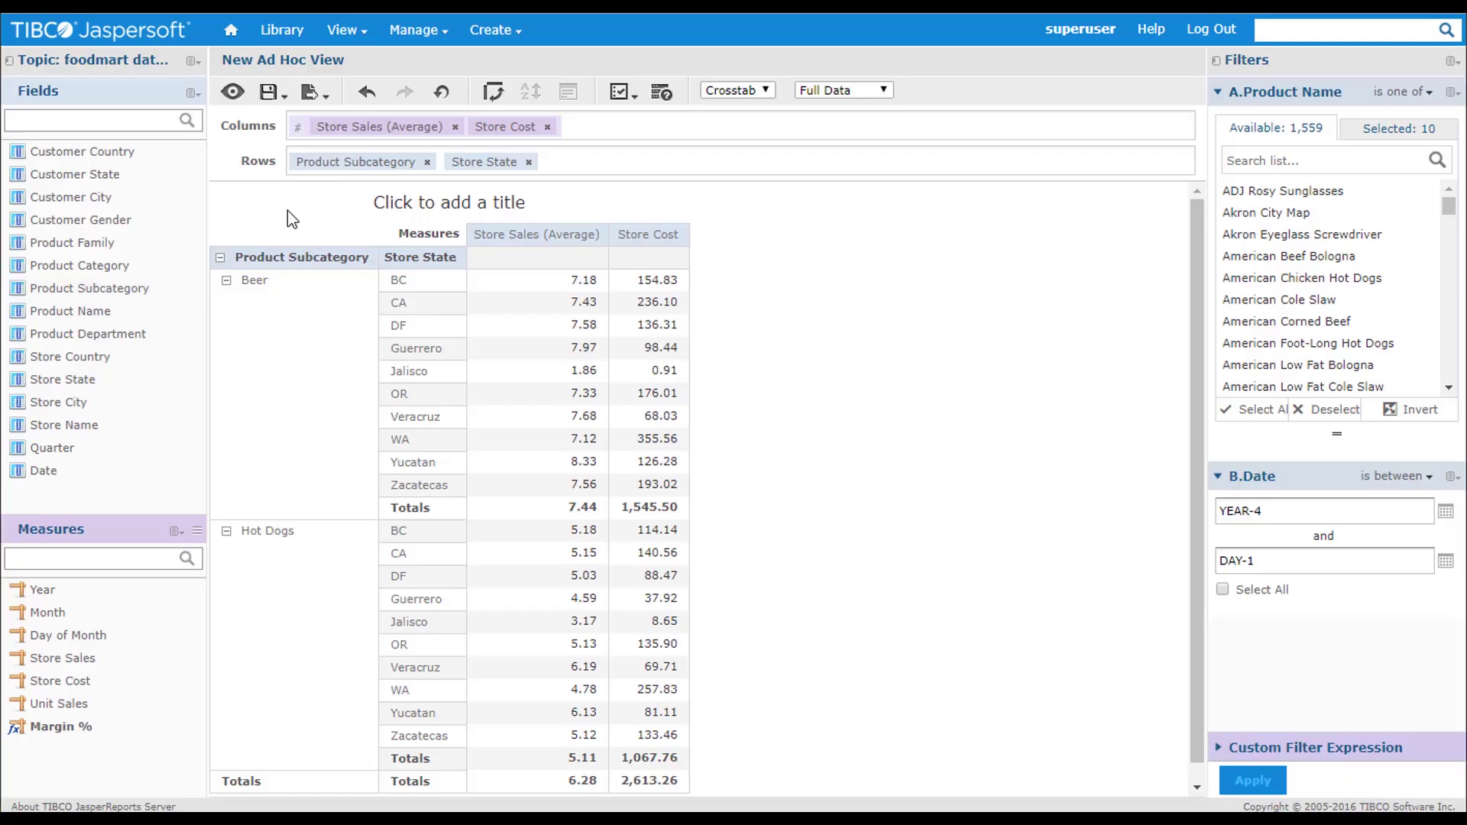
Title the crosstab 'Sales Report'
click(408, 203)
text(Sales Report)
click(401, 213)
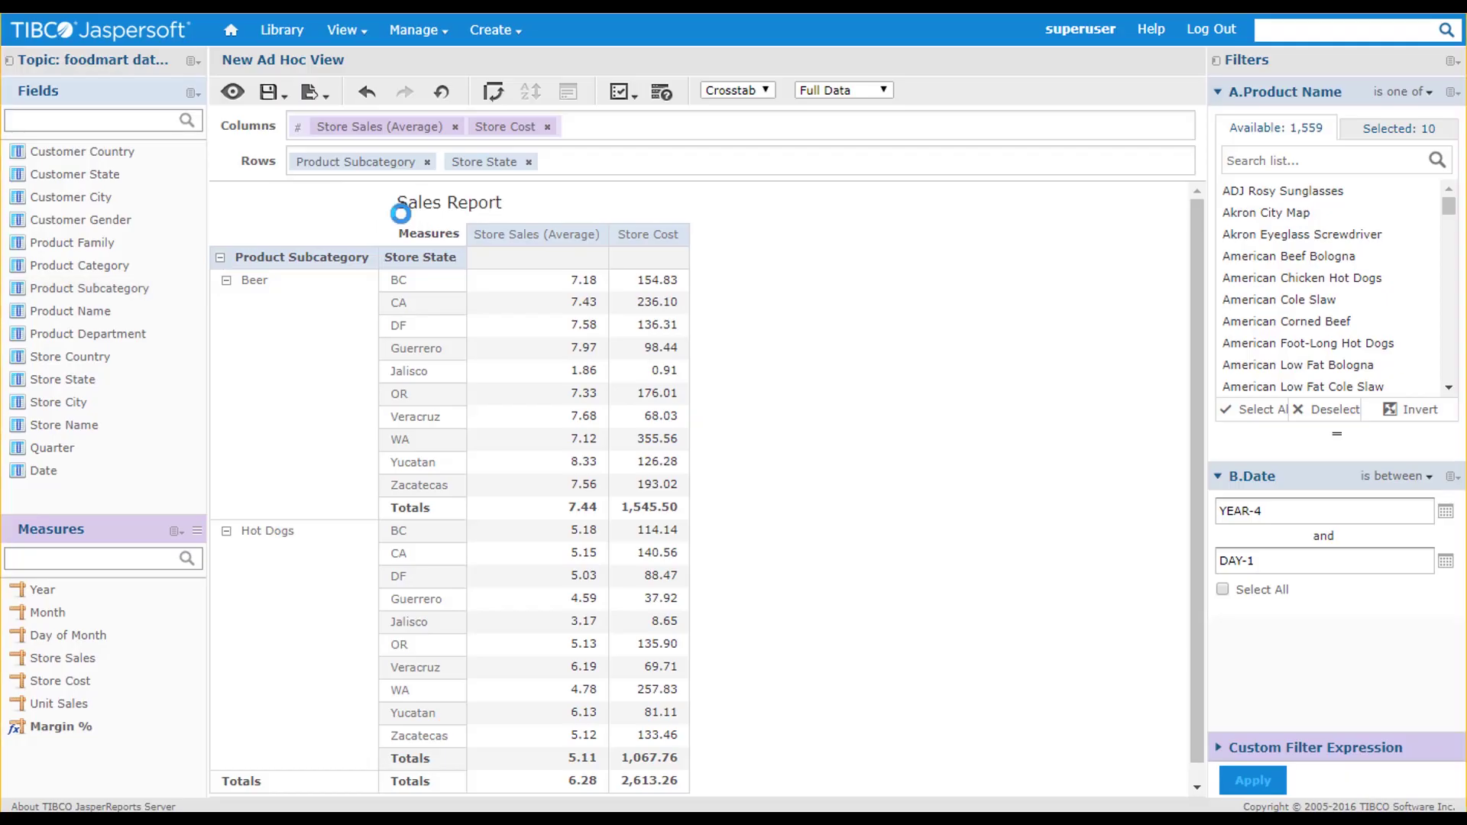
Save the view as 'Demo' in Public > Samples with the description 'Tutorial'
click(279, 93)
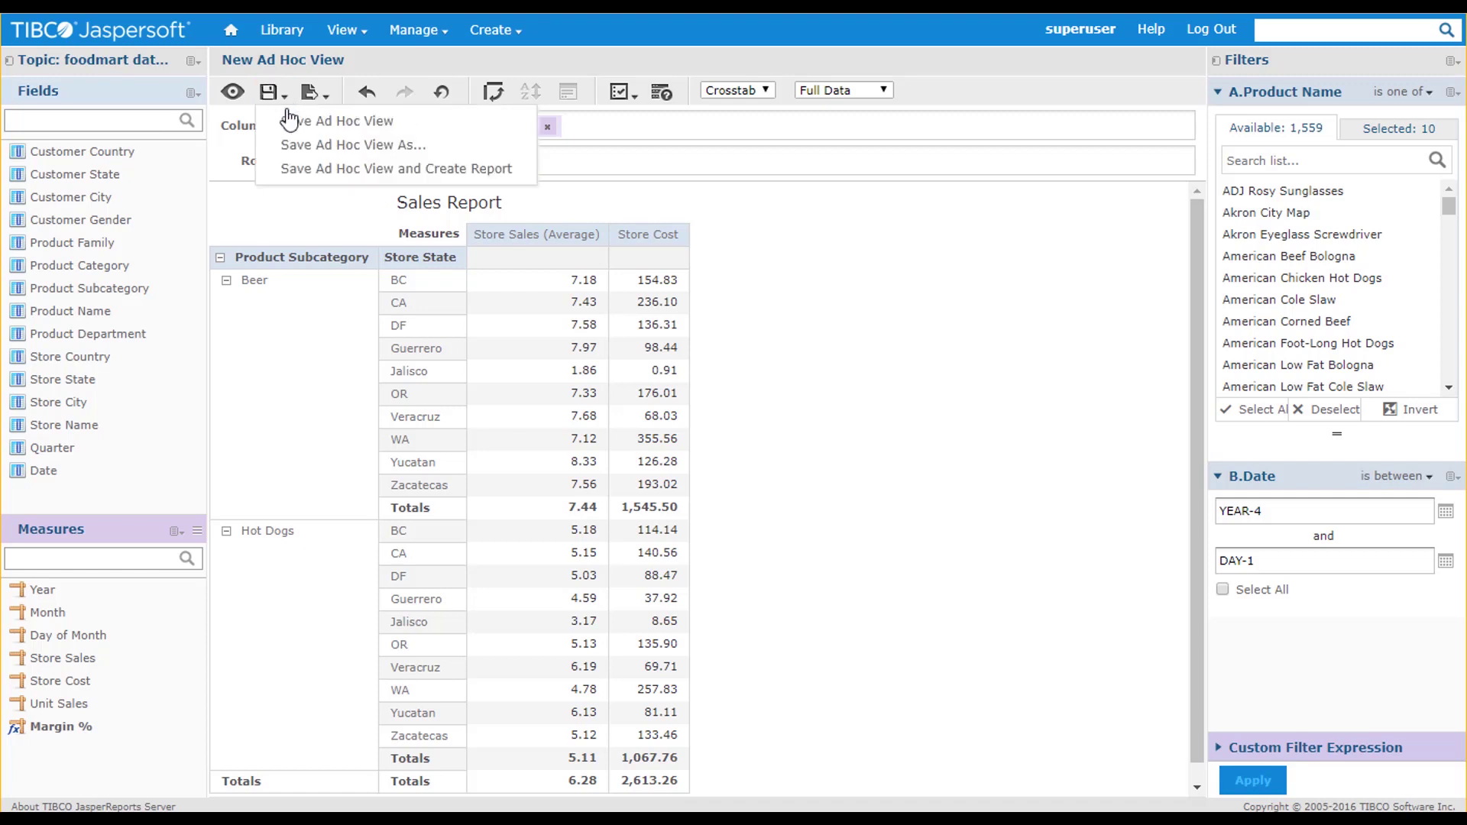
click(290, 122)
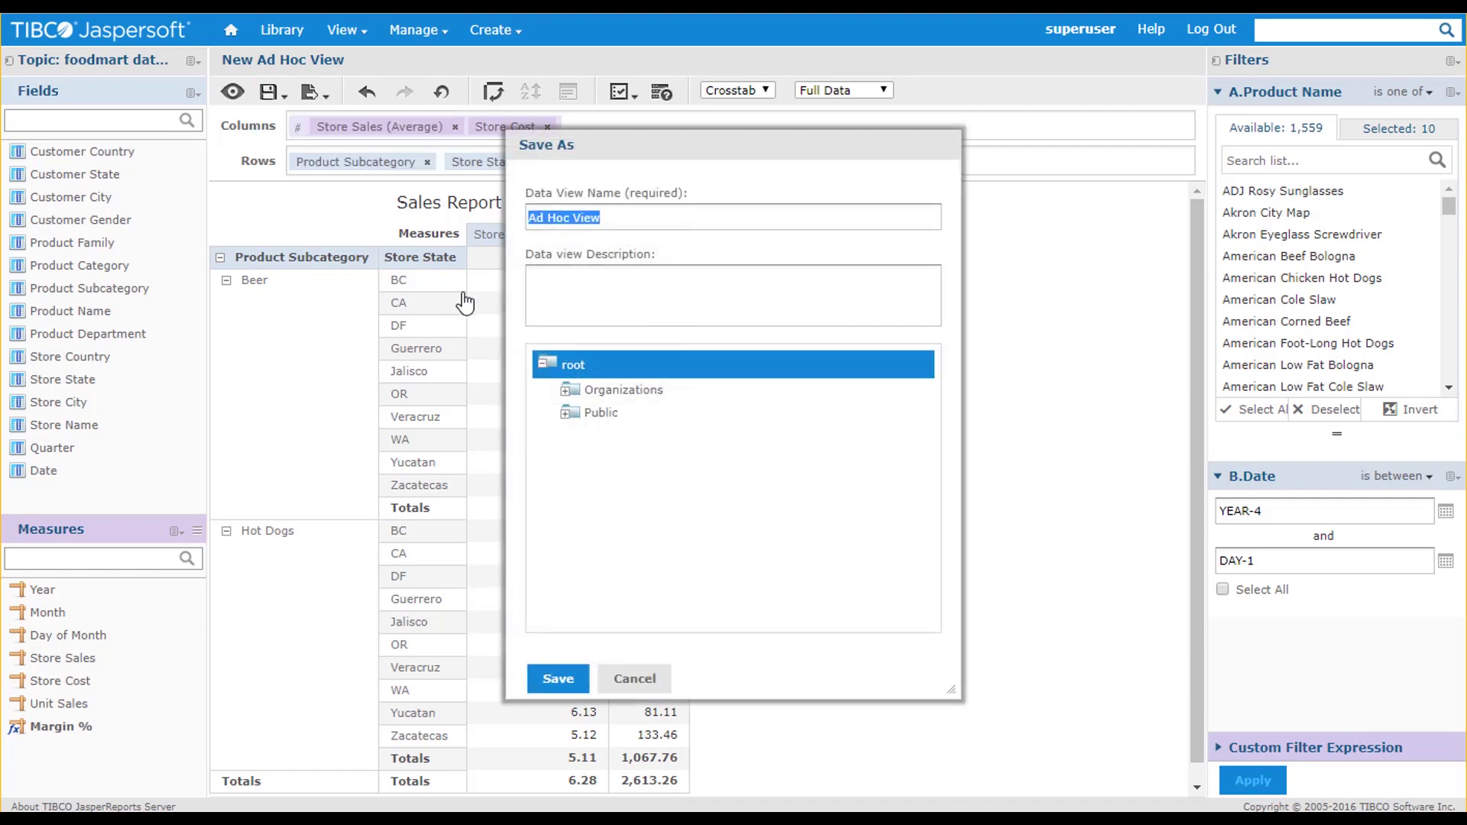
click(565, 413)
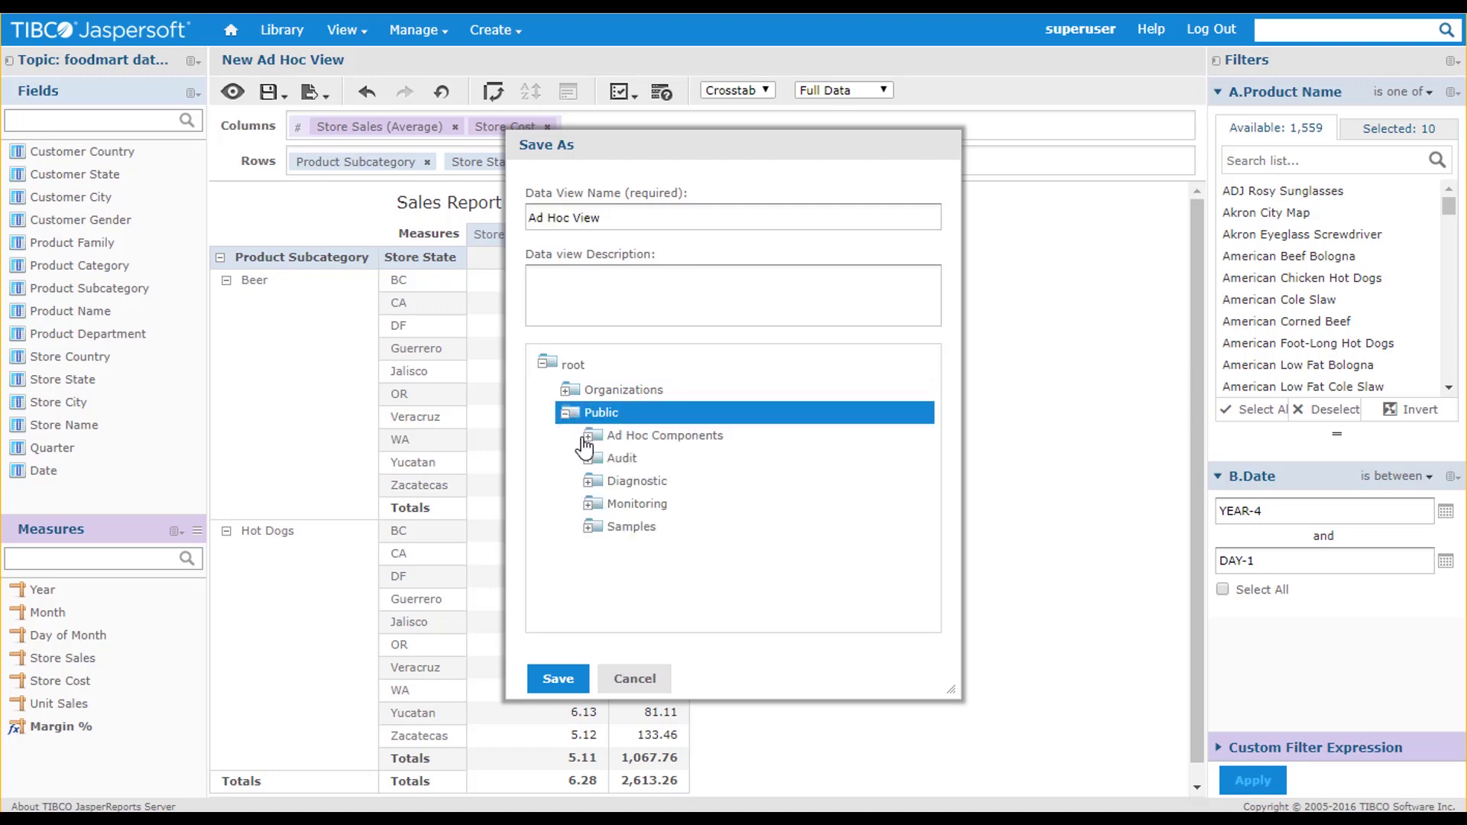
click(631, 526)
click(534, 218)
text(Demo)
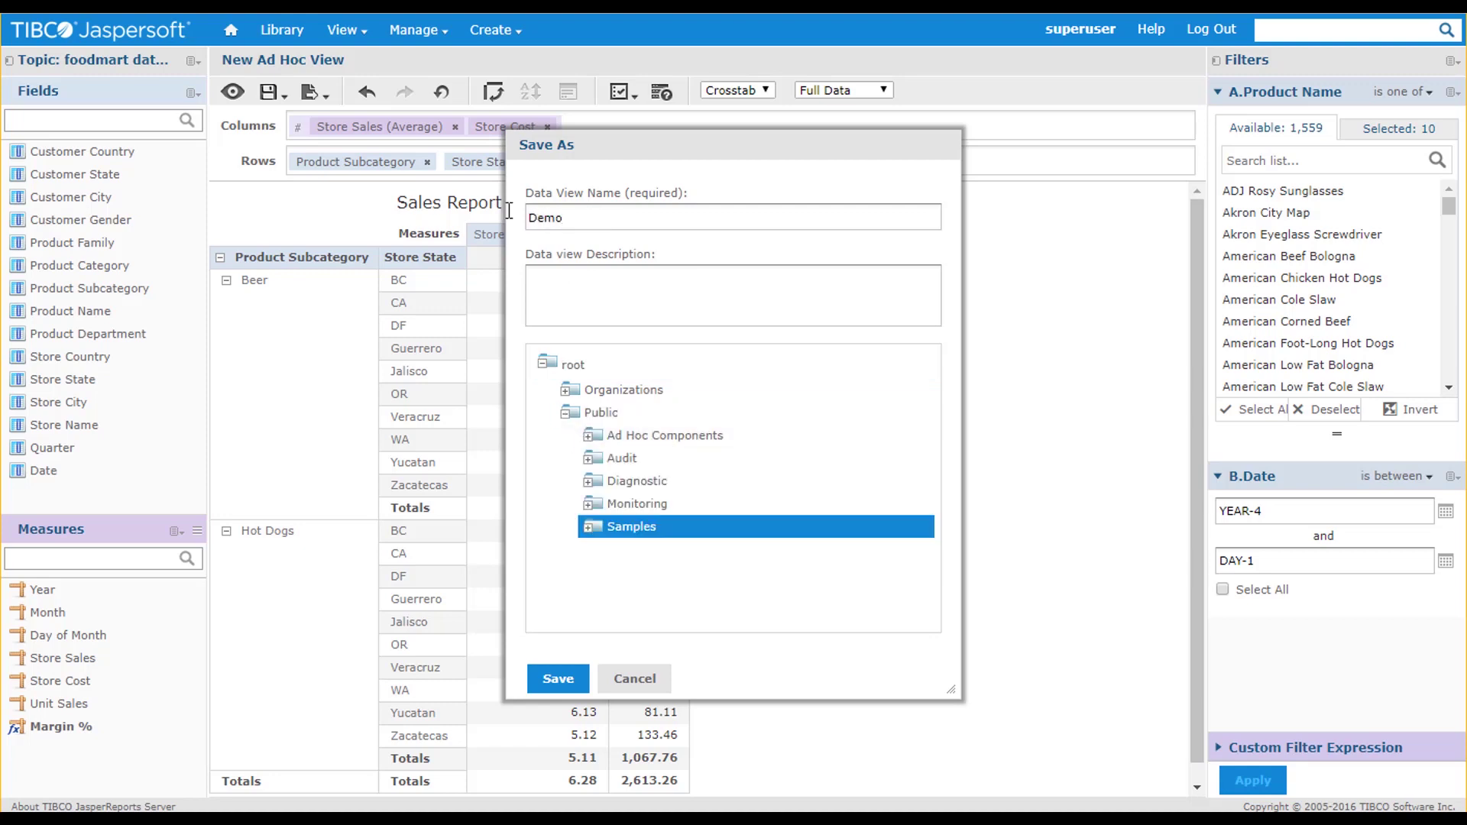
key(Tab)
text(Tutorial)
click(558, 679)
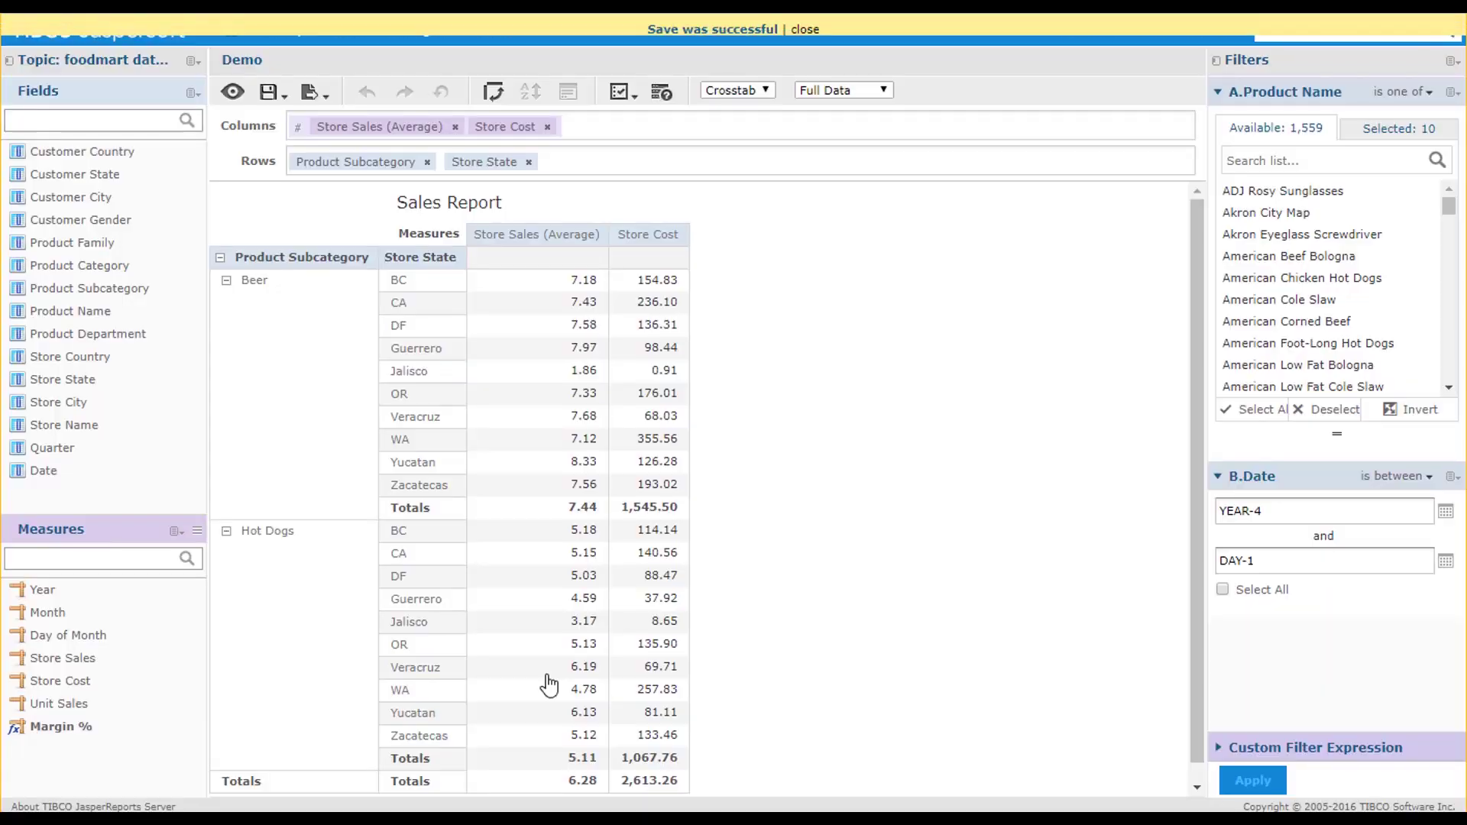
click(314, 93)
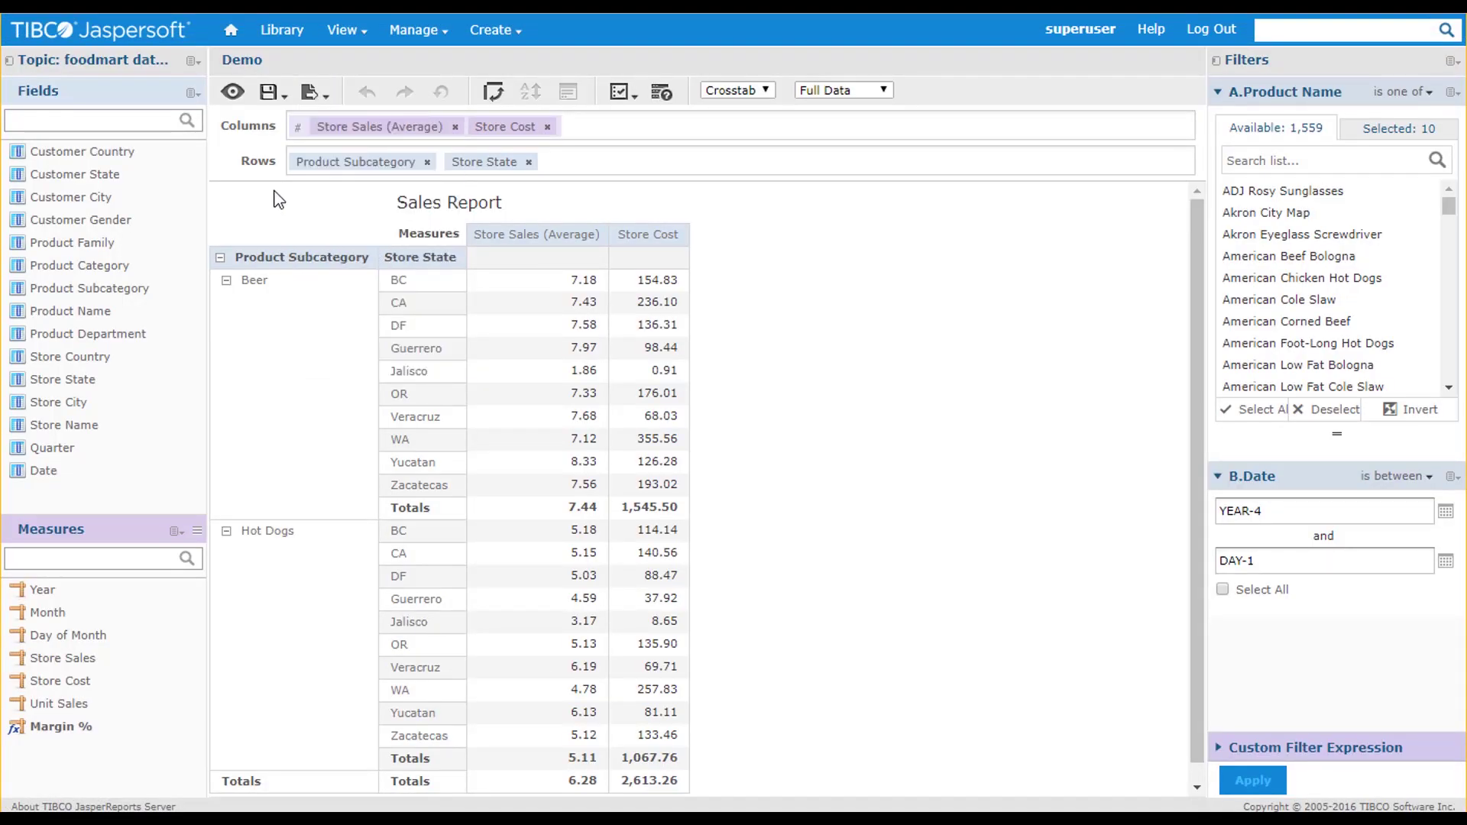
Open the TIBCOSoftware js-visualize repository on GitHub and scroll down to its Readme
click(230, 32)
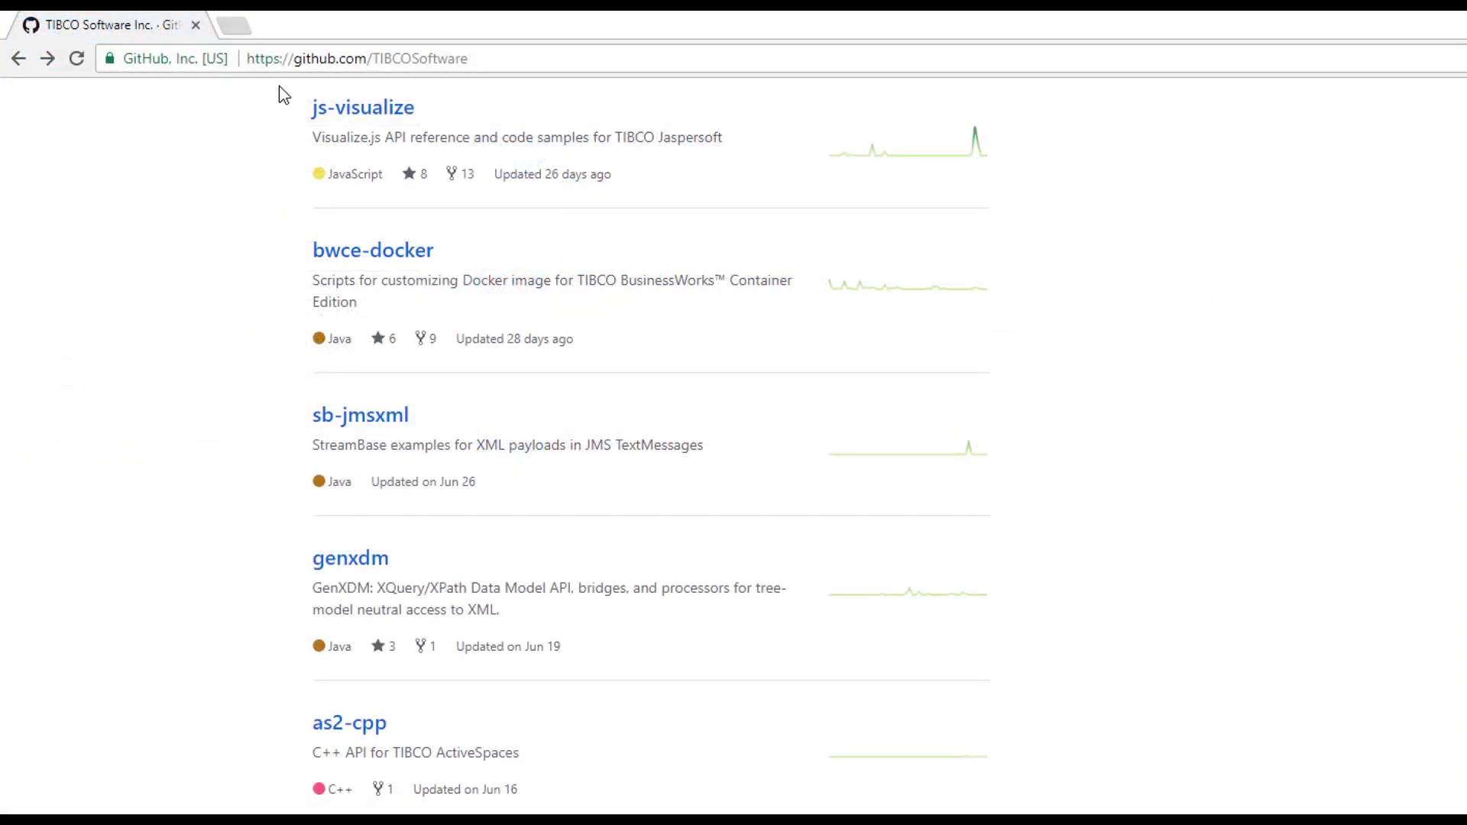
click(321, 110)
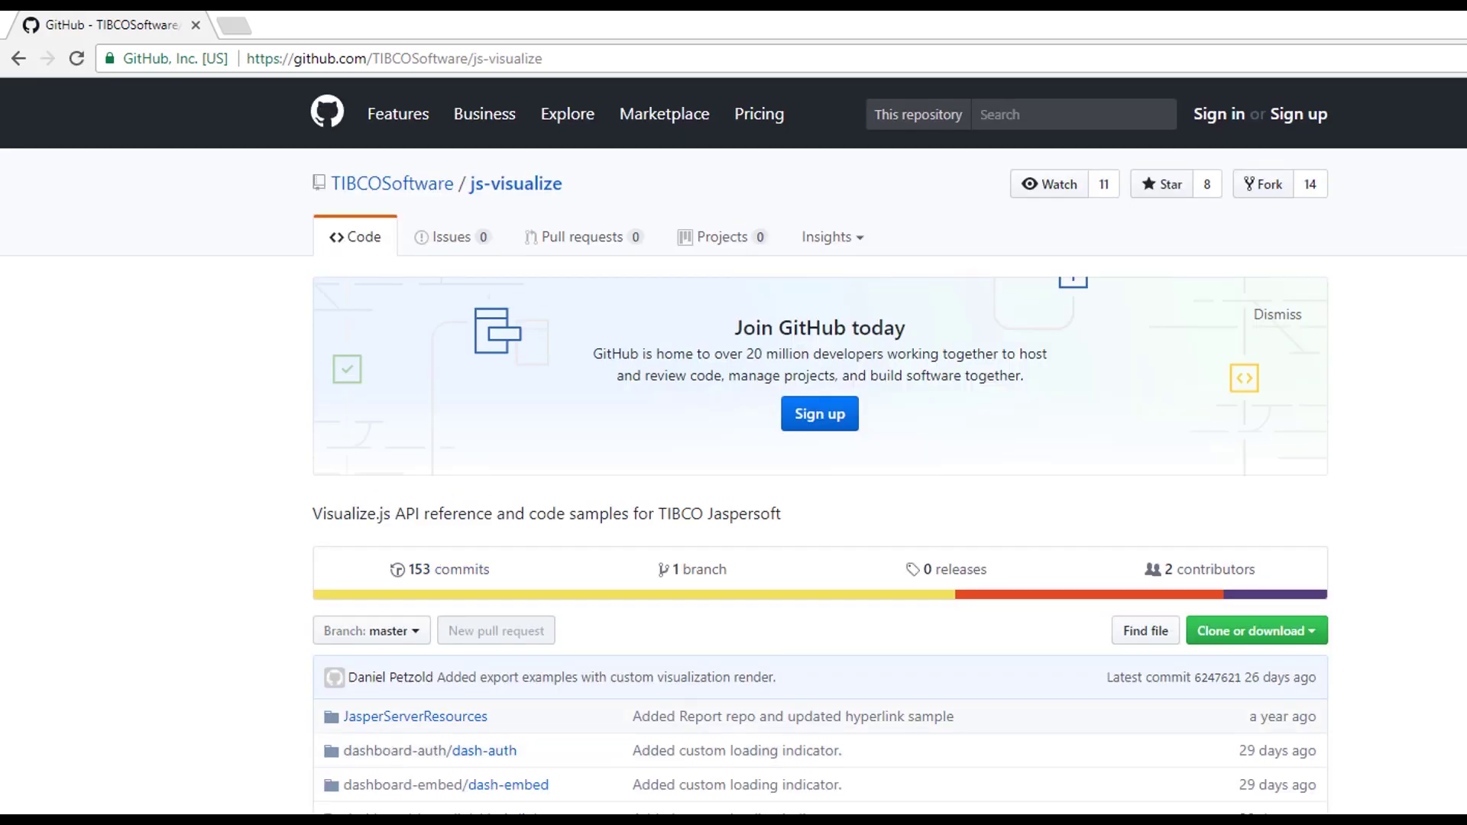
scroll(734, 443, down, 10)
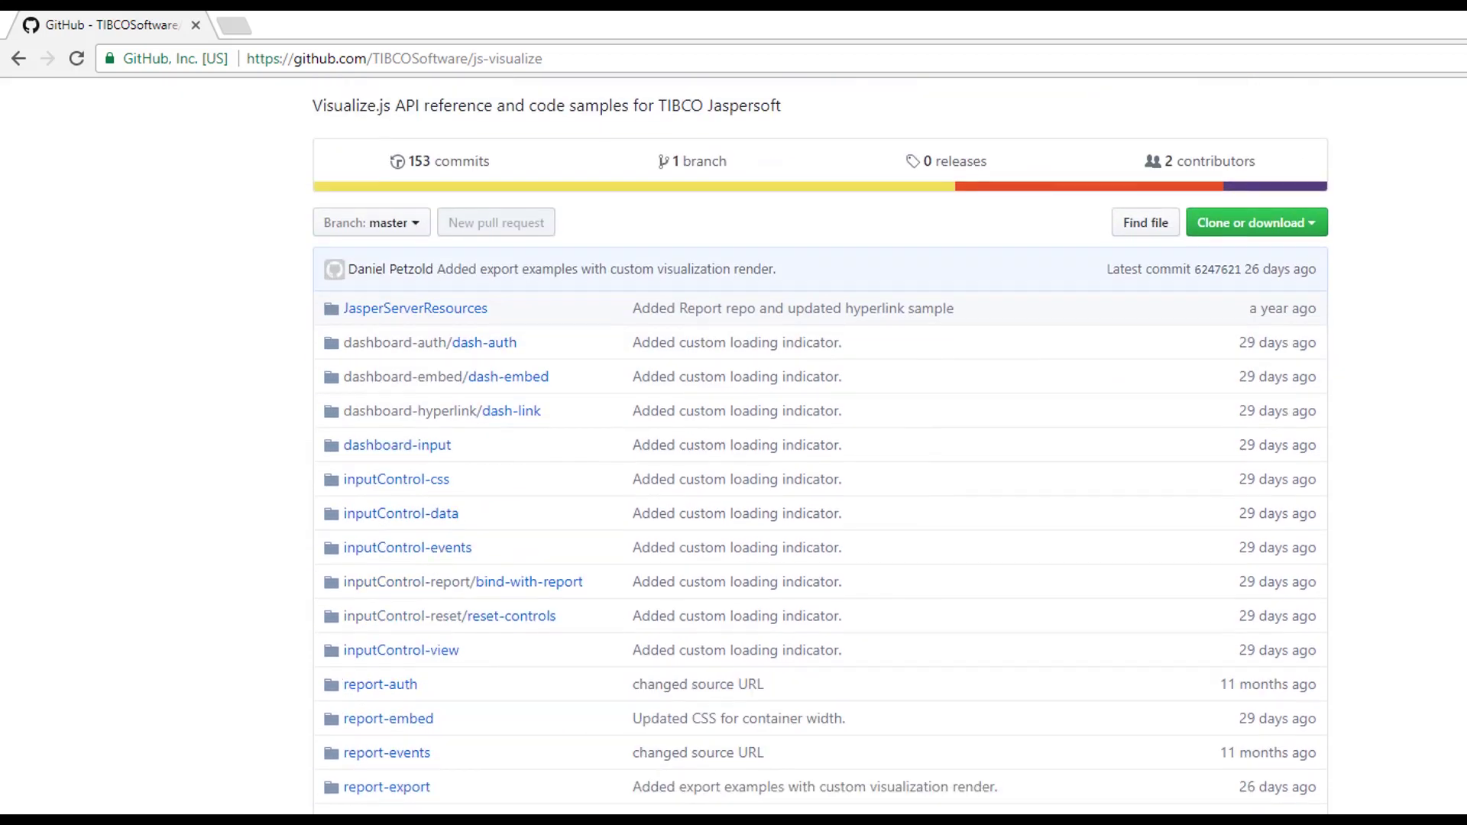
scroll(733, 443, down, 8)
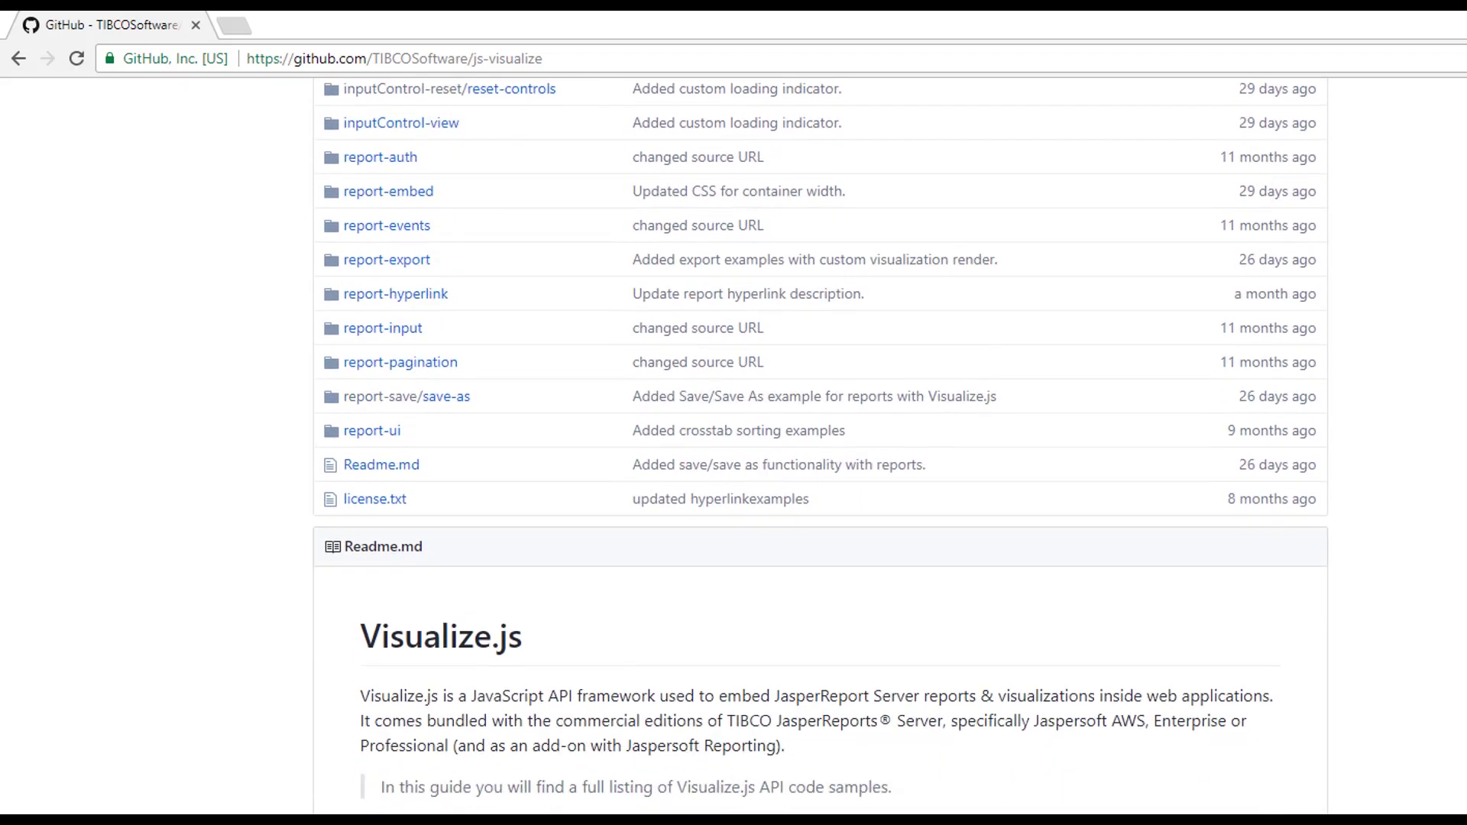